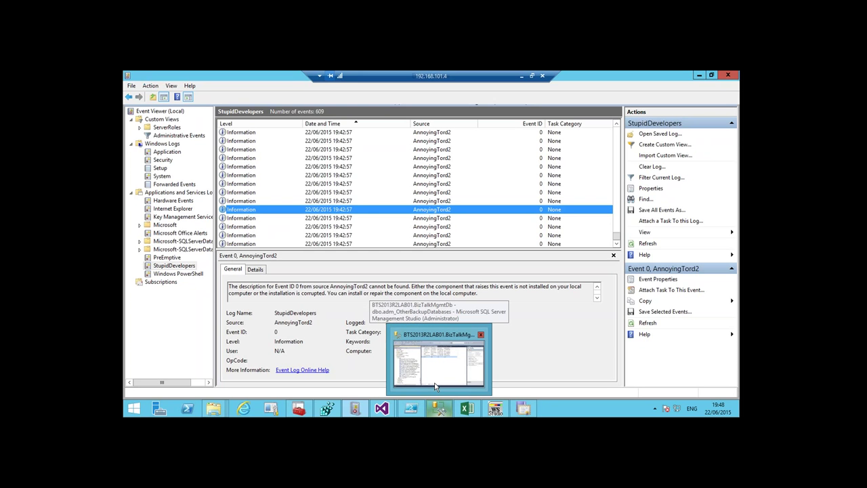
Delete all existing backup files from the Full folder in C:\BizTalkBackups using File Explorer.
{"action": "left_click", "coordinate": [435, 386]}
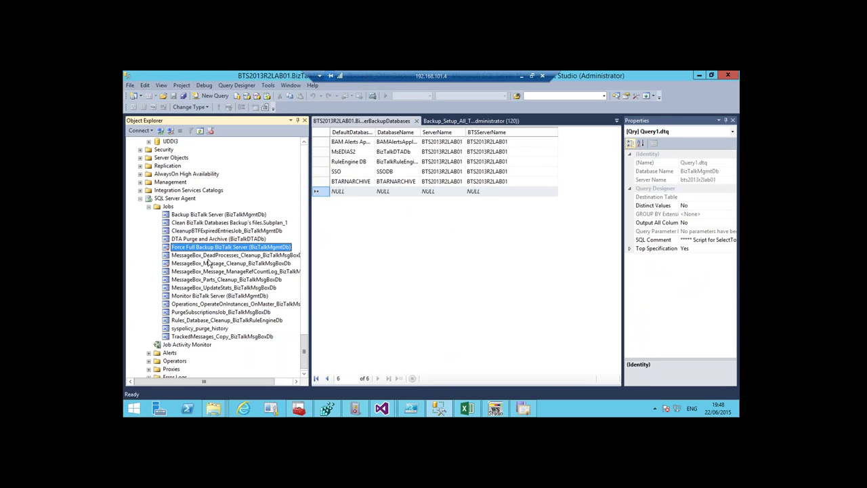
{"action": "mouse_move", "coordinate": [211, 412]}
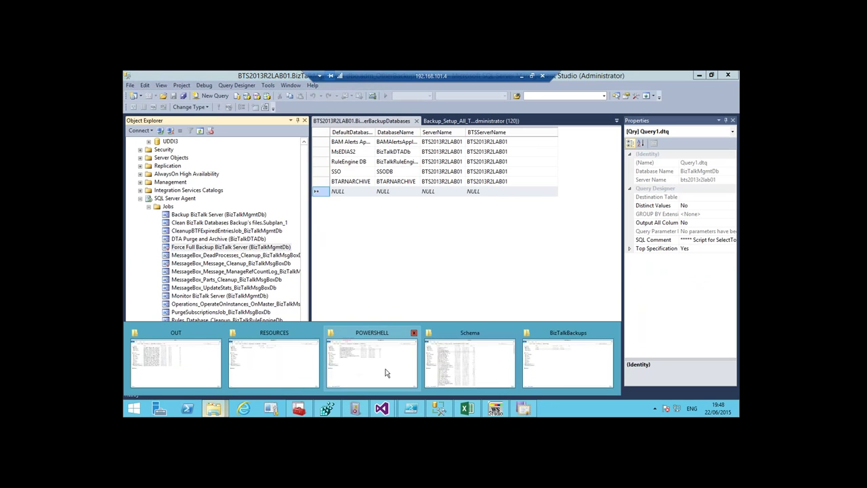
{"action": "left_click", "coordinate": [543, 371]}
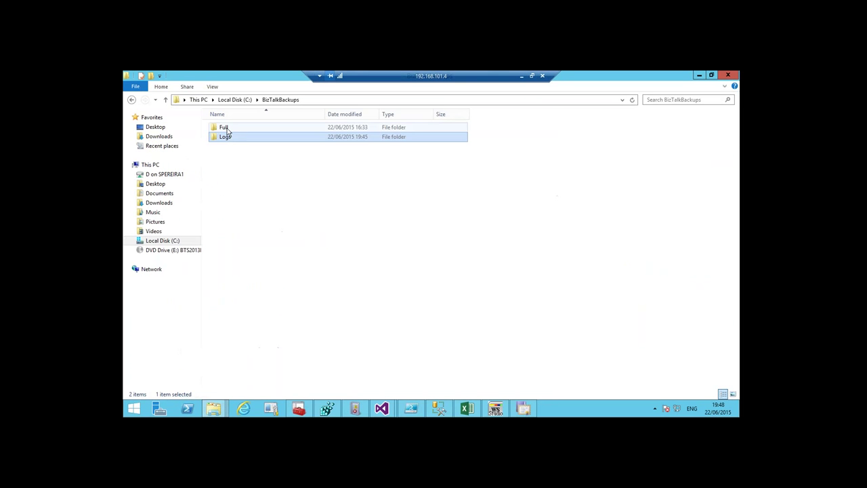
{"action": "double_click", "coordinate": [227, 128]}
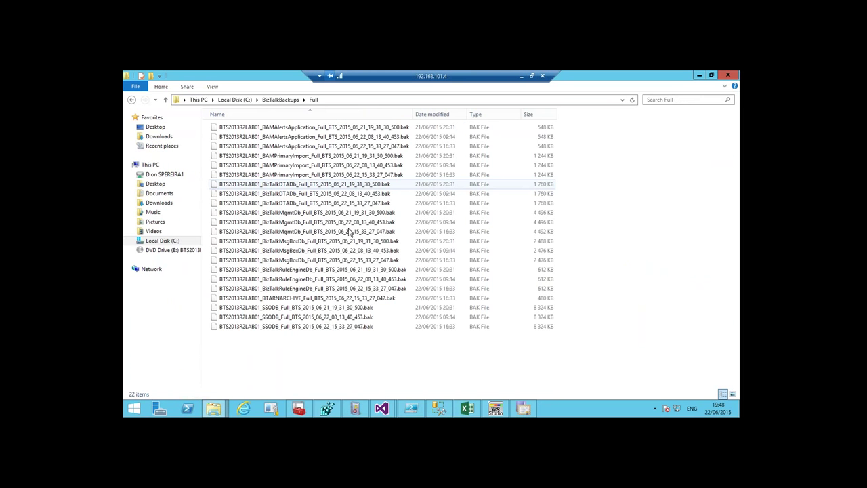
{"action": "key", "text": "ctrl+a"}
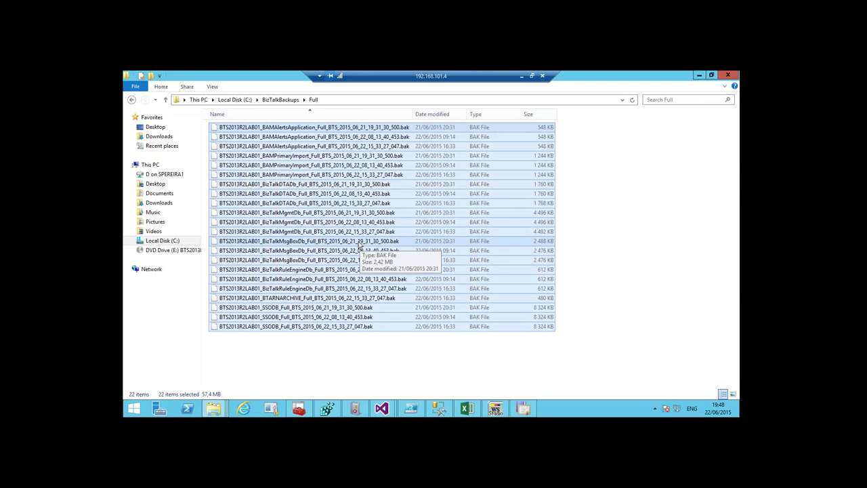
{"action": "key", "text": "BackSpace"}
Delete all log backup files from the Logs folder and return to the BizTalkBackups folder.
{"action": "double_click", "coordinate": [244, 138]}
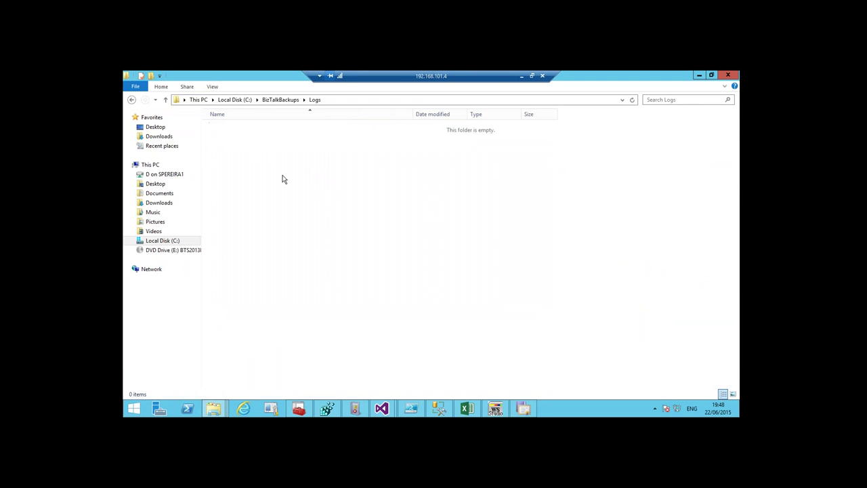
{"action": "left_click", "coordinate": [318, 174]}
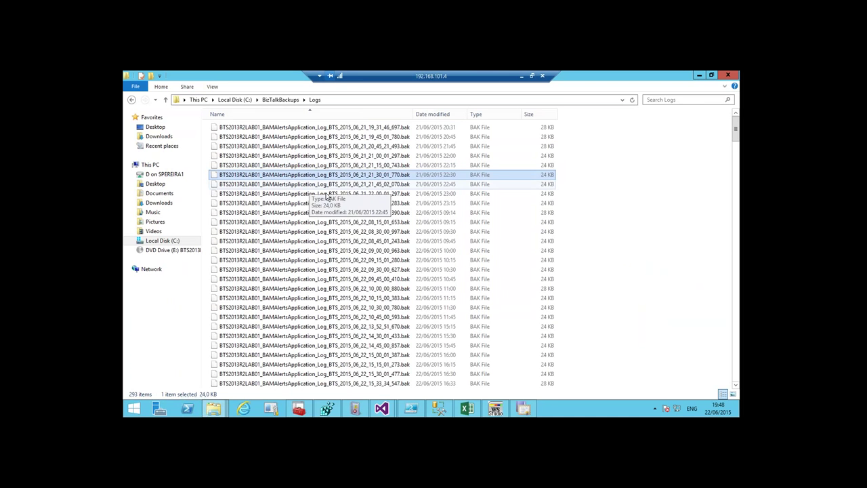
{"action": "key", "text": "ctrl+a"}
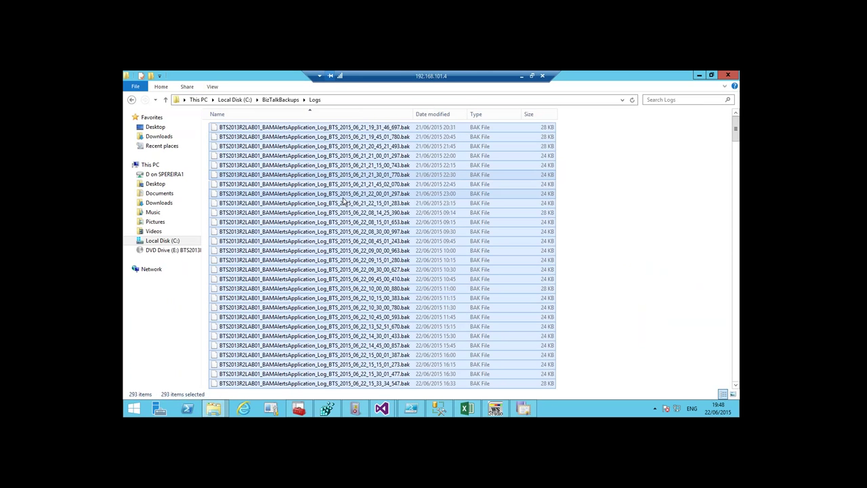
{"action": "key", "text": "Delete"}
{"action": "left_click", "coordinate": [280, 100]}
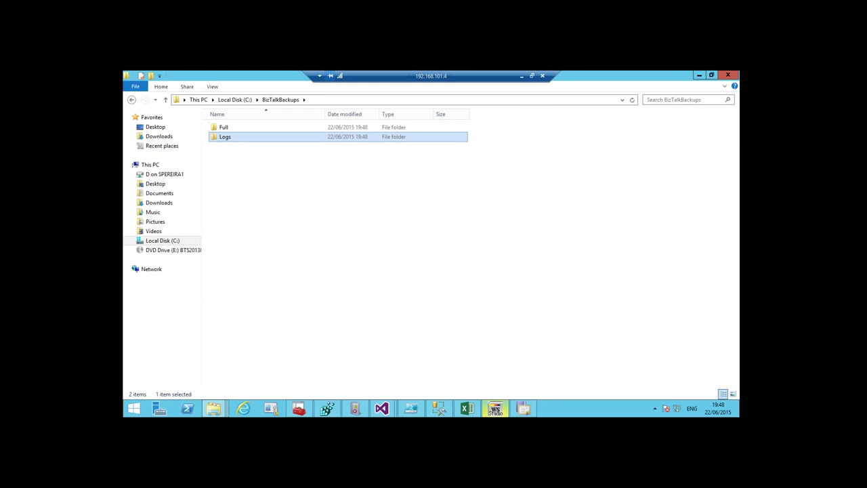
Switch to SQL Server Management Studio and start the Force Full Backup BizTalk Server (BizTalkMgmtDb) job from its first step.
{"action": "left_click", "coordinate": [448, 409]}
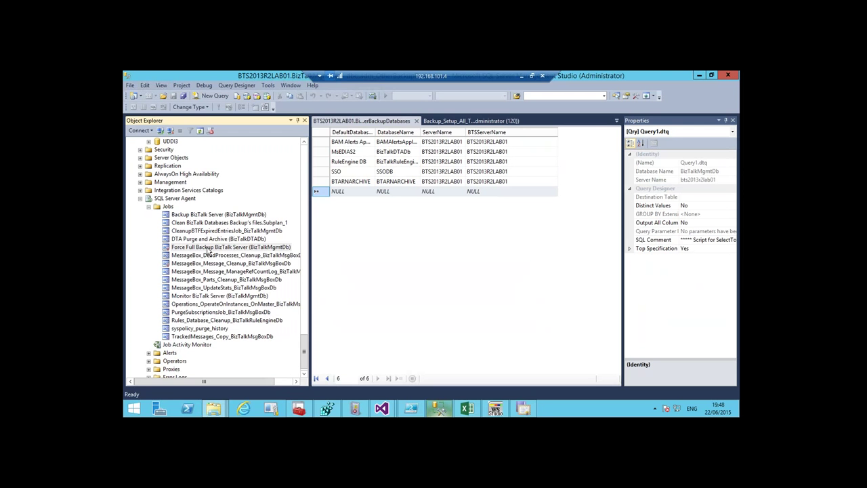
{"action": "left_click", "coordinate": [209, 248]}
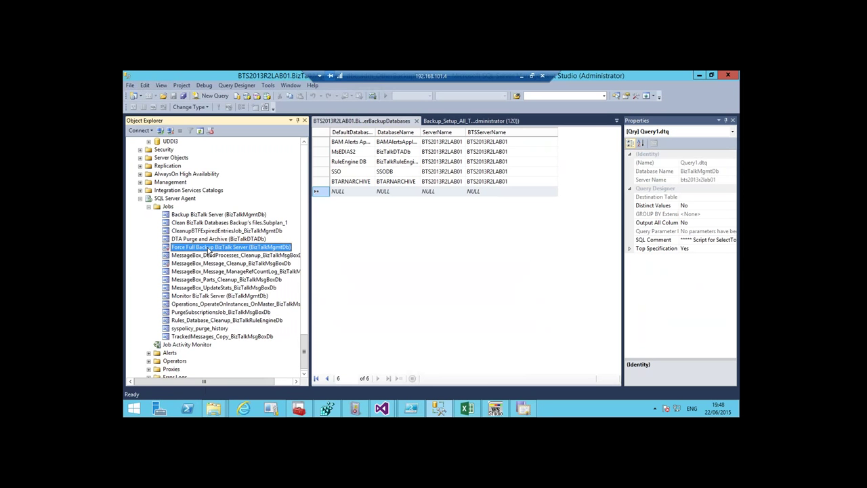
{"action": "right_click", "coordinate": [208, 248]}
{"action": "left_click", "coordinate": [231, 267]}
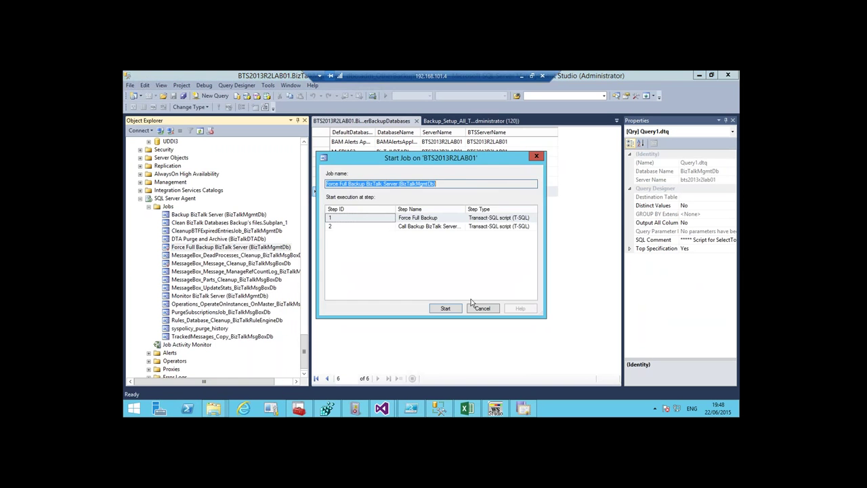
{"action": "left_click", "coordinate": [459, 310]}
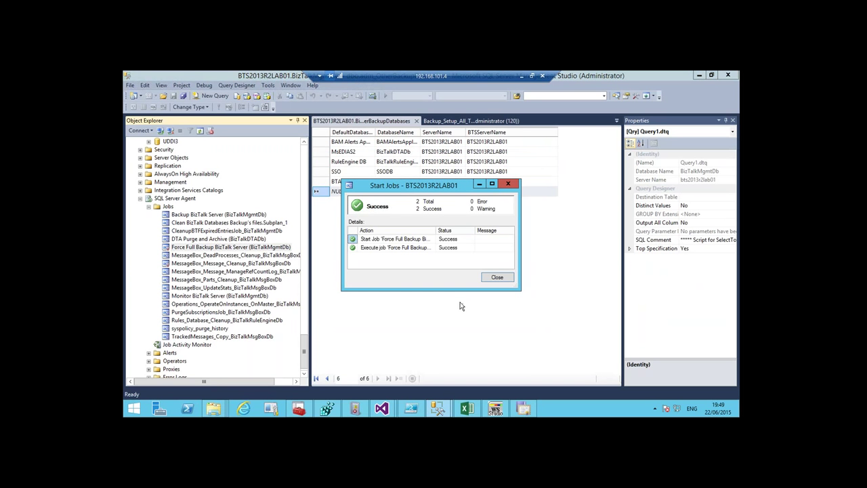
{"action": "left_click", "coordinate": [500, 281]}
Check the new backup files in the BizTalkBackups Full folder, looking for the BTARNARCHIVE backup.
{"action": "mouse_move", "coordinate": [214, 407]}
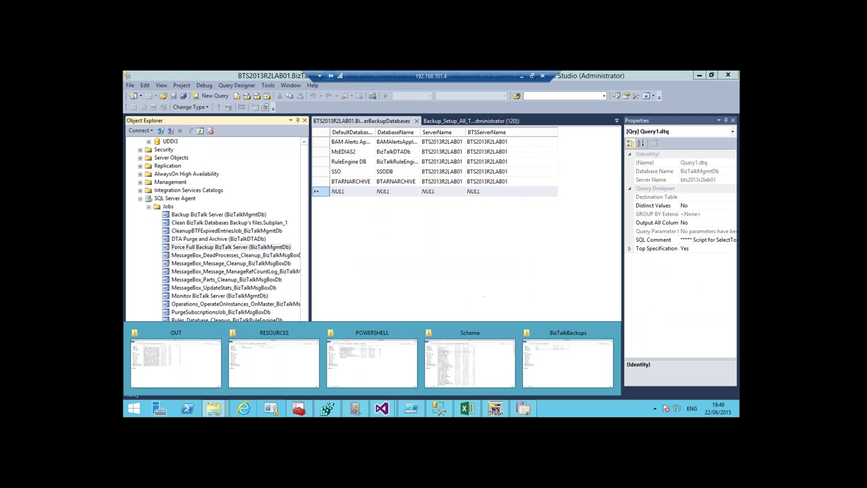
{"action": "left_click", "coordinate": [578, 366]}
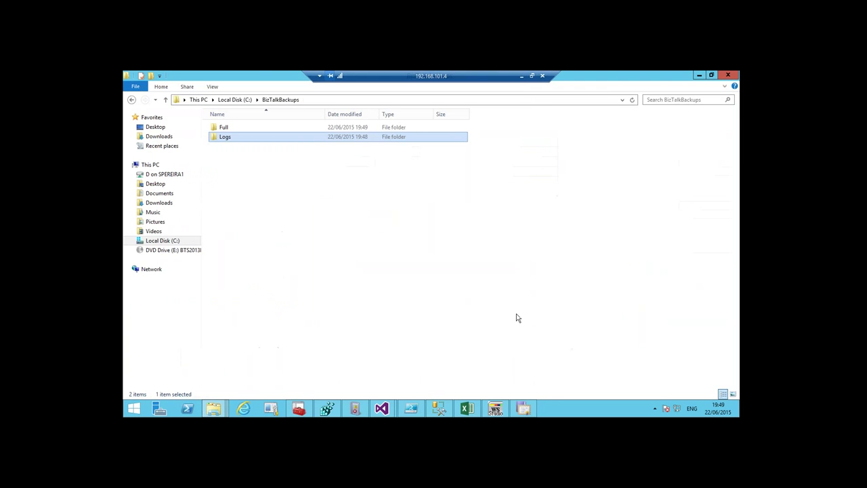
{"action": "double_click", "coordinate": [247, 136]}
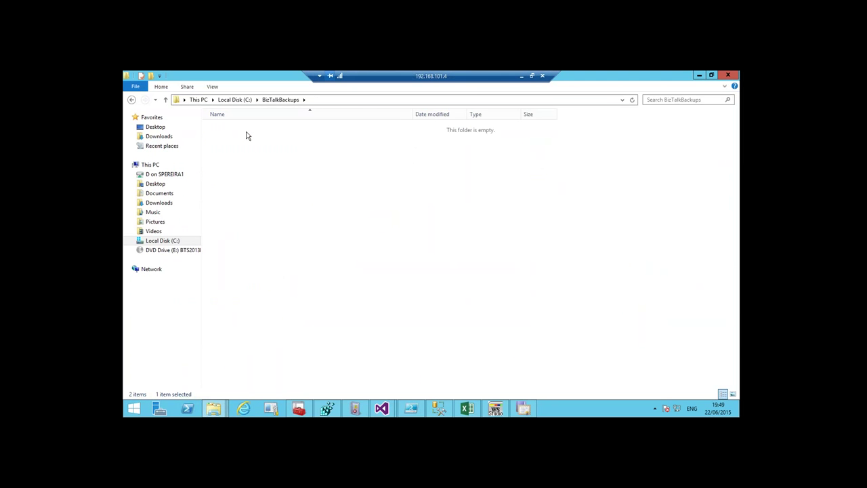
{"action": "left_click_drag", "start_coordinate": [355, 264], "coordinate": [285, 125]}
{"action": "left_click", "coordinate": [309, 187]}
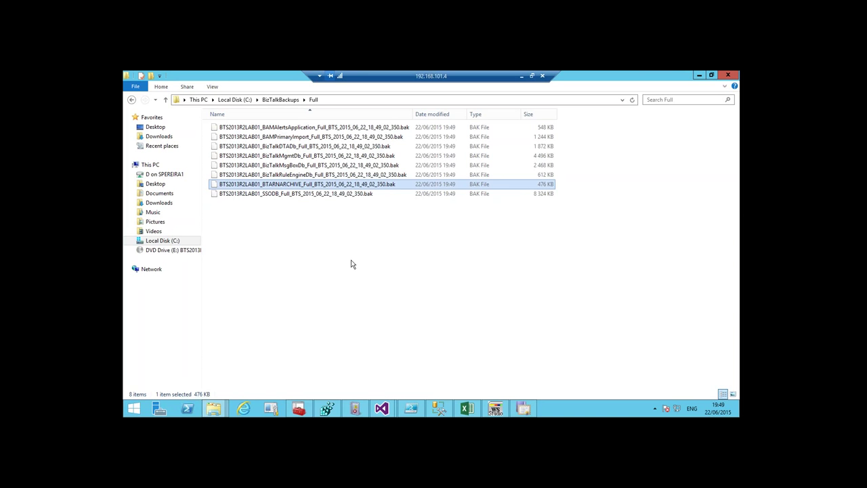
Return to SQL Server Management Studio, show the Backup_Setup_All_Tables.sql script and close the Properties pane to widen the editor.
{"action": "mouse_move", "coordinate": [439, 407]}
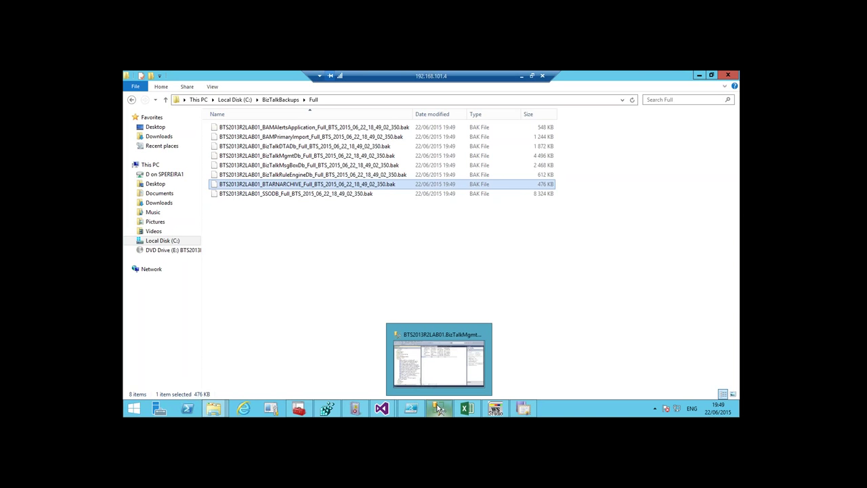
{"action": "left_click", "coordinate": [439, 406]}
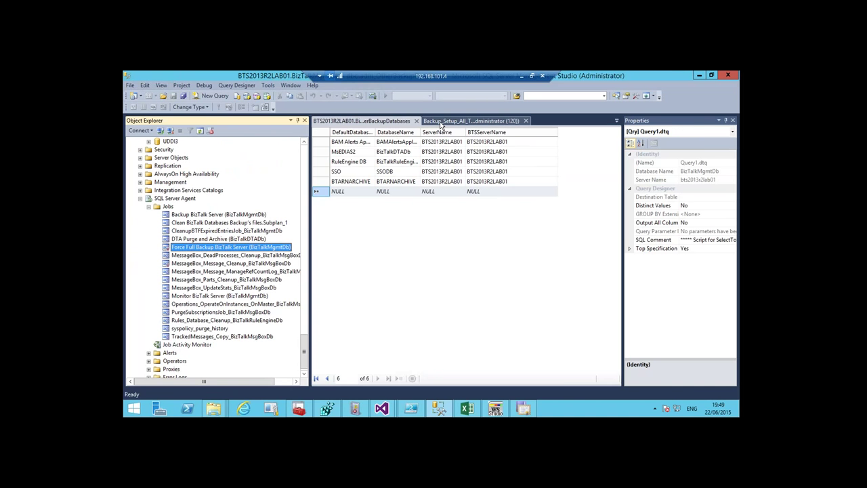
{"action": "left_click", "coordinate": [440, 122]}
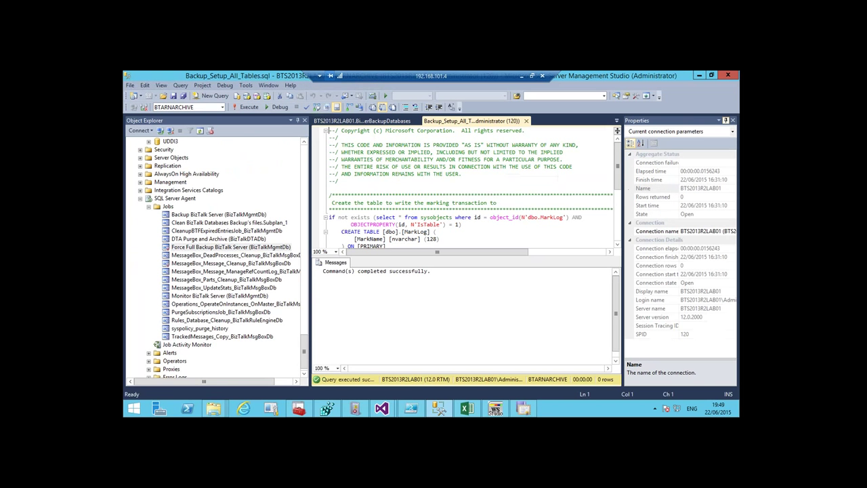
{"action": "left_click_drag", "start_coordinate": [650, 75], "coordinate": [570, 93]}
{"action": "double_click", "coordinate": [618, 95]}
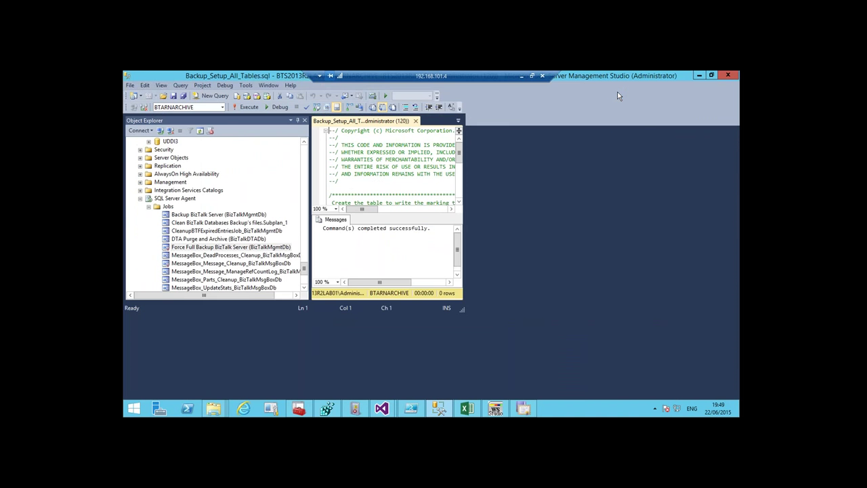
Set the target database of the Backup_Setup_All_Tables.sql script to BTARNCONFIG and check the adm_OtherBackupDatabases table.
{"action": "left_click", "coordinate": [221, 107]}
{"action": "left_click", "coordinate": [209, 127]}
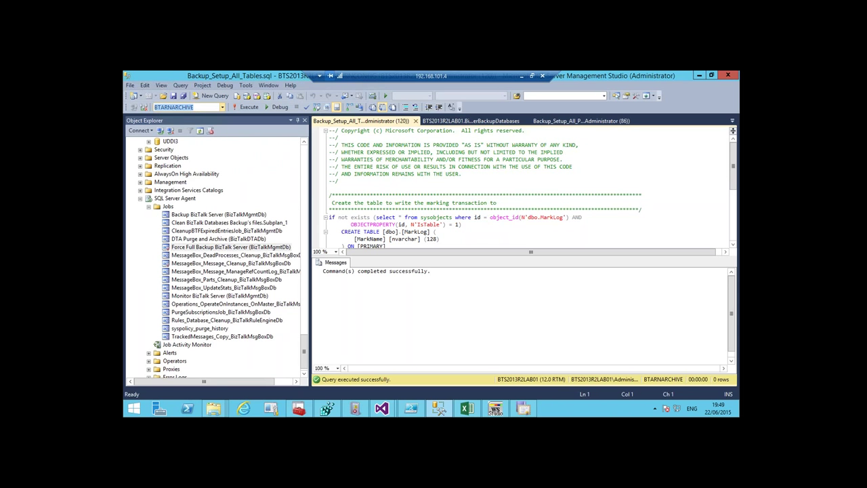
{"action": "left_click", "coordinate": [455, 122]}
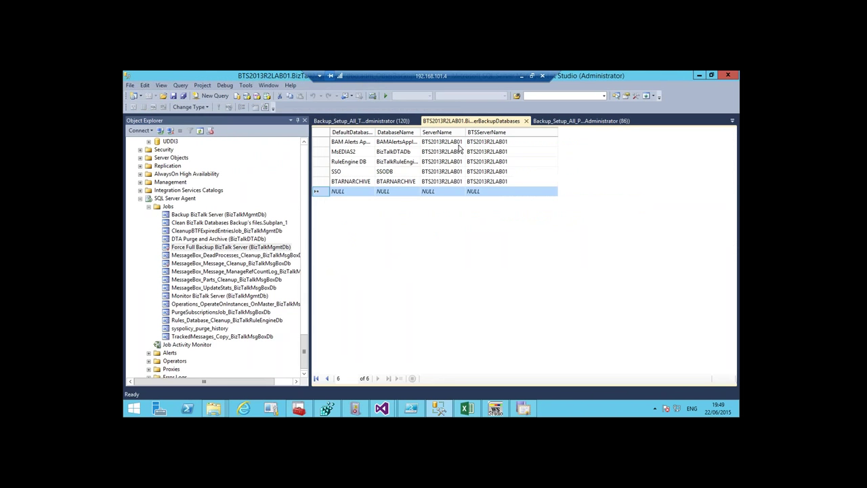
{"action": "left_click", "coordinate": [379, 123]}
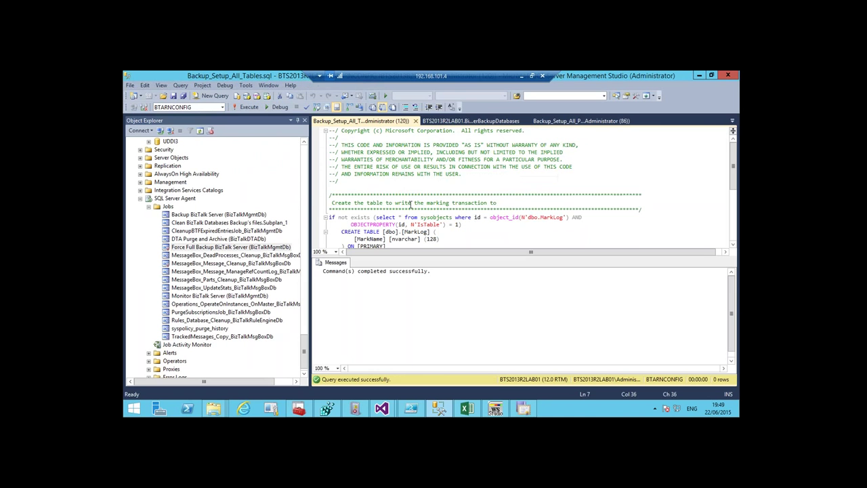
{"action": "scroll", "coordinate": [411, 203], "scroll_direction": "down", "scroll_amount": 1}
Look over the Backup_Setup_All_Procs.sql script and execute it against the BTARNARCHIVE database.
{"action": "left_click", "coordinate": [581, 121]}
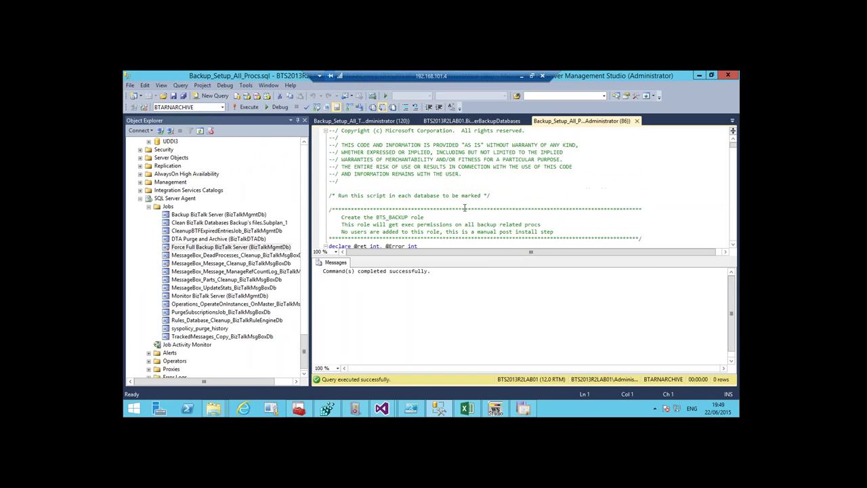
{"action": "scroll", "coordinate": [465, 210], "scroll_direction": "down", "scroll_amount": 3}
{"action": "scroll", "coordinate": [464, 208], "scroll_direction": "up", "scroll_amount": 4}
{"action": "left_click", "coordinate": [251, 108]}
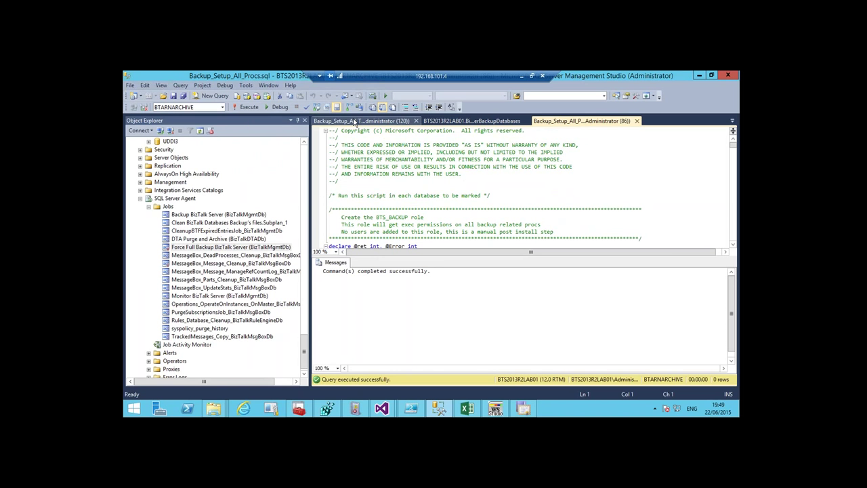
Set the target database of Backup_Setup_All_Procs.sql to BTARNCONFIG and execute the script.
{"action": "left_click", "coordinate": [354, 120]}
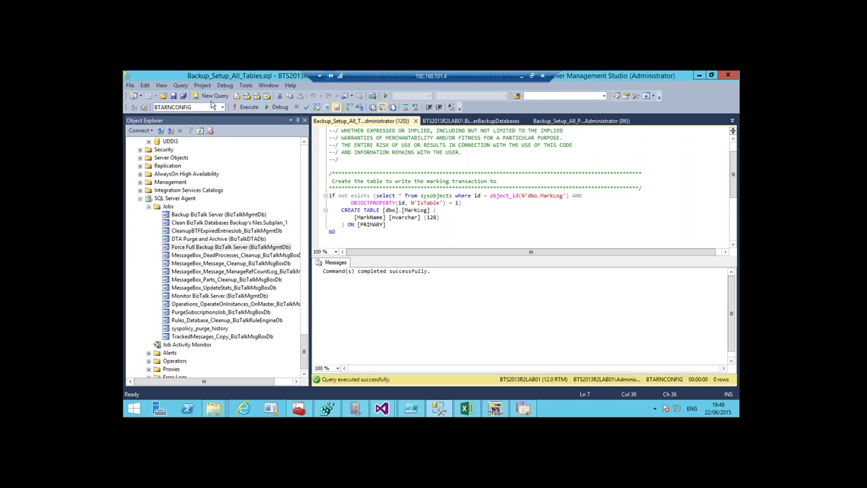
{"action": "left_click", "coordinate": [533, 121]}
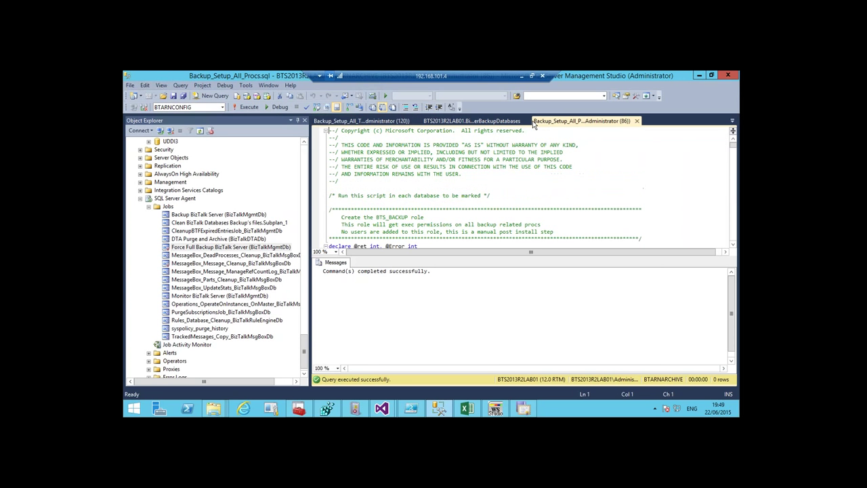
{"action": "left_click", "coordinate": [222, 107]}
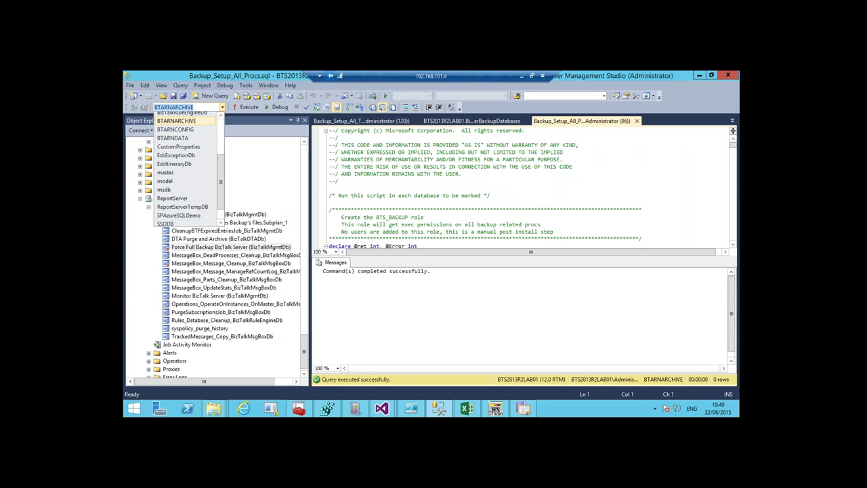
{"action": "left_click", "coordinate": [198, 130]}
{"action": "left_click", "coordinate": [249, 109]}
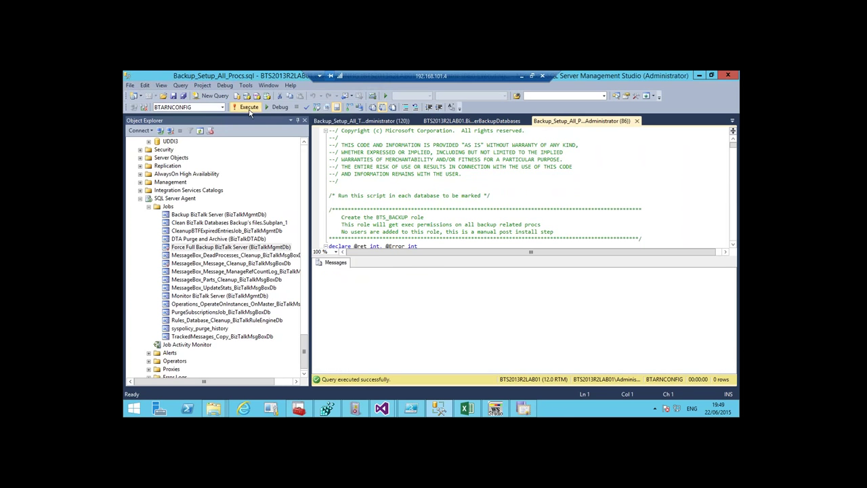
Set the target database of Backup_Setup_All_Procs.sql to BTARNDATA and execute the script.
{"action": "left_click", "coordinate": [222, 108]}
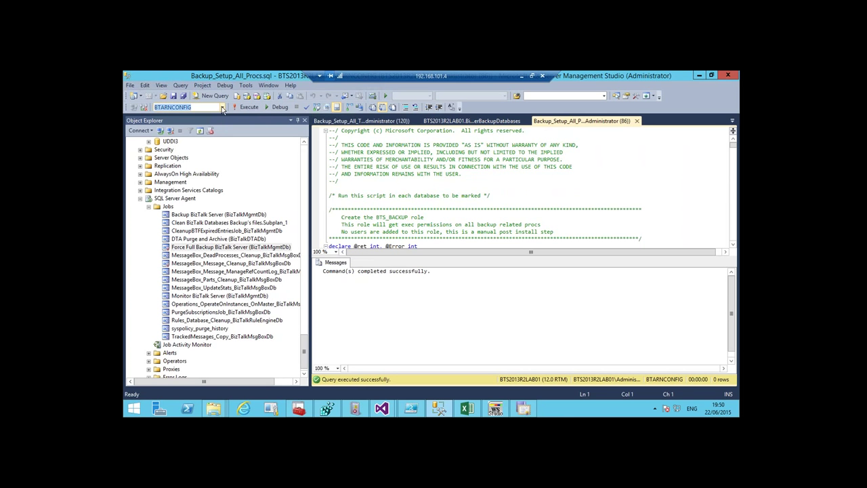
{"action": "left_click", "coordinate": [222, 108]}
{"action": "left_click", "coordinate": [202, 130]}
{"action": "left_click", "coordinate": [249, 107]}
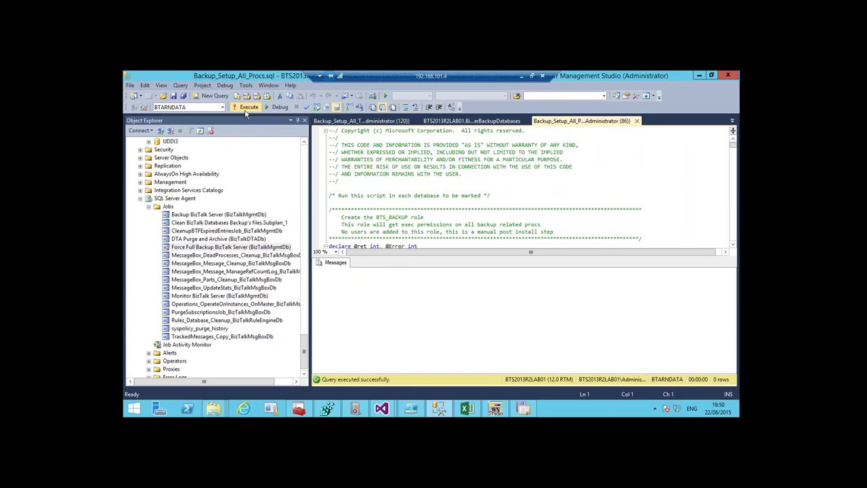
Execute Backup_Setup_All_Tables.sql against the BTARNCONFIG database and also against the BTARNDATA database.
{"action": "left_click", "coordinate": [376, 123]}
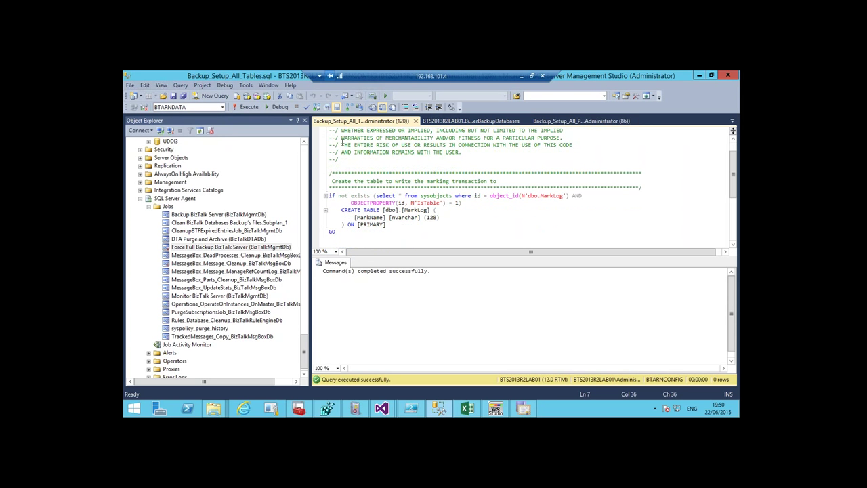
{"action": "left_click", "coordinate": [248, 107]}
{"action": "left_click", "coordinate": [222, 107]}
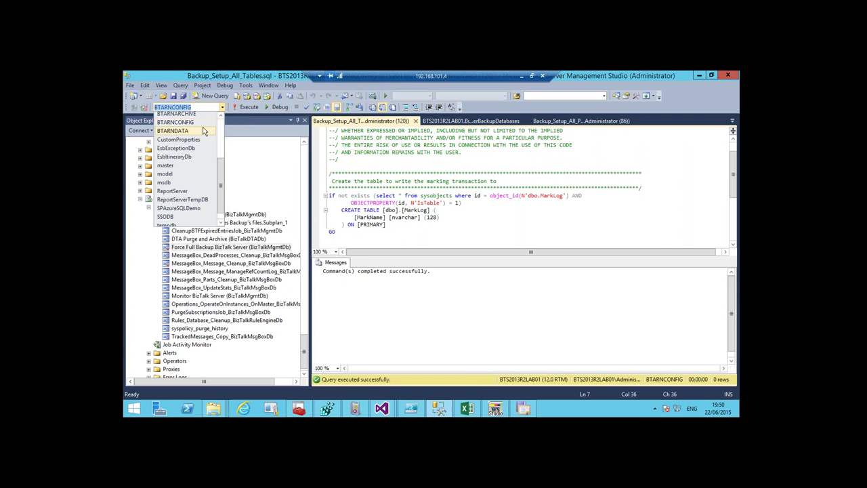
{"action": "left_click", "coordinate": [203, 131]}
{"action": "key", "text": "F5"}
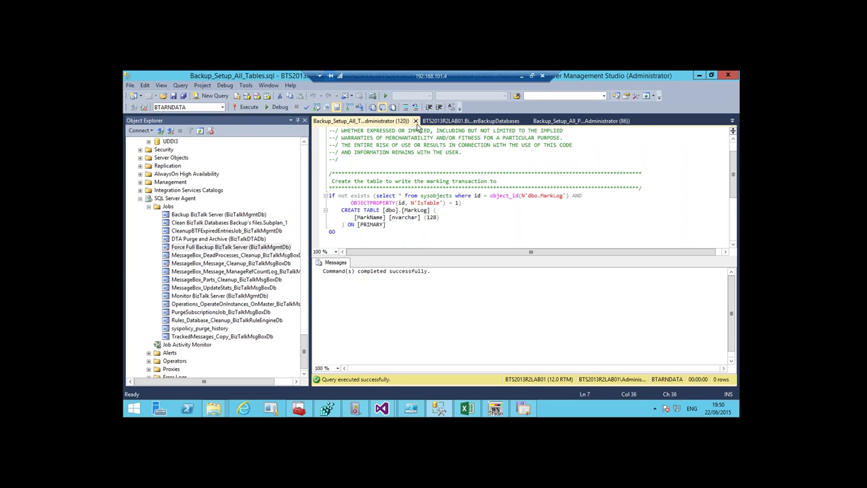
Close Backup_Setup_All_Tables.sql, then copy the BTARNCONFIG and BTARNDATA rows from the Excel sheet into the adm_OtherBackupDatabases table as new rows.
{"action": "left_click", "coordinate": [415, 120]}
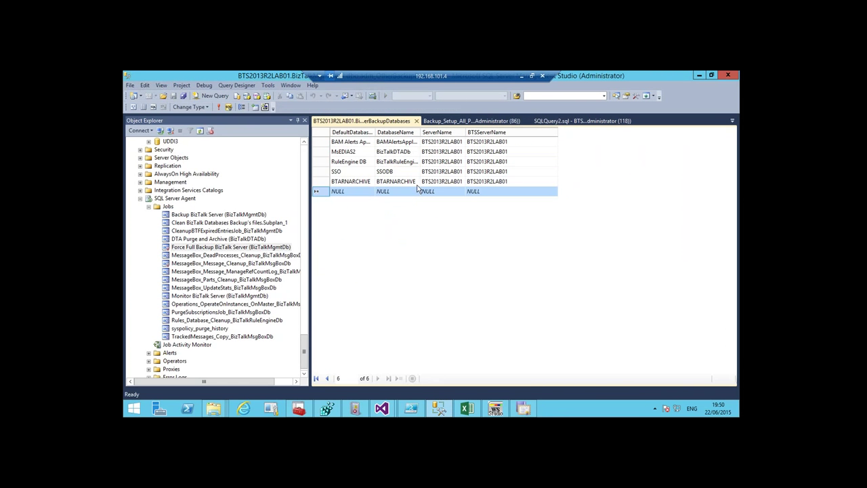
{"action": "left_click", "coordinate": [467, 408]}
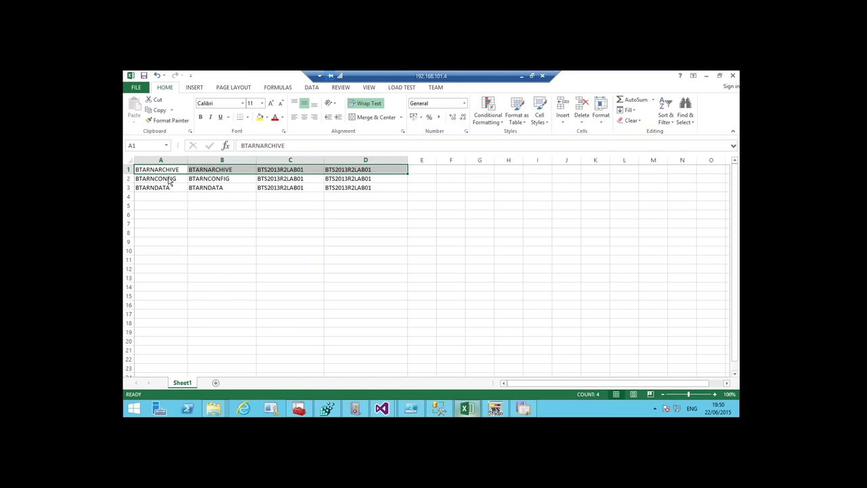
{"action": "left_click", "coordinate": [185, 177]}
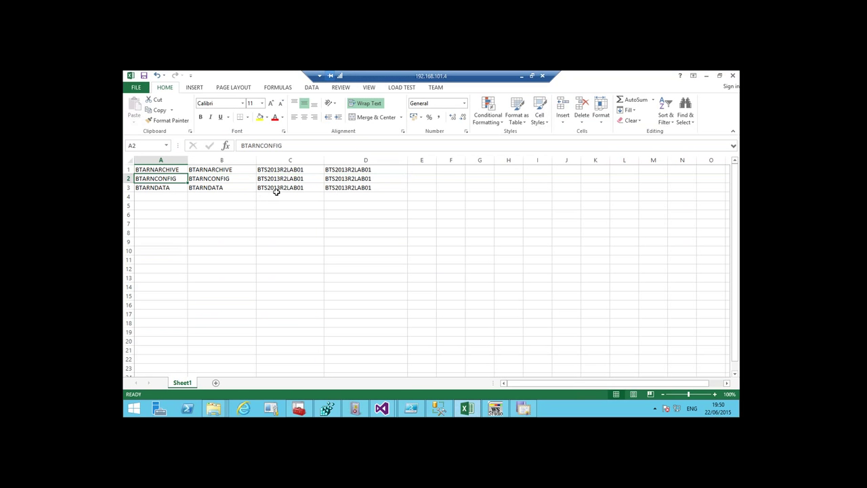
{"action": "left_click", "coordinate": [336, 187], "text": "shift"}
{"action": "key", "text": "ctrl+c"}
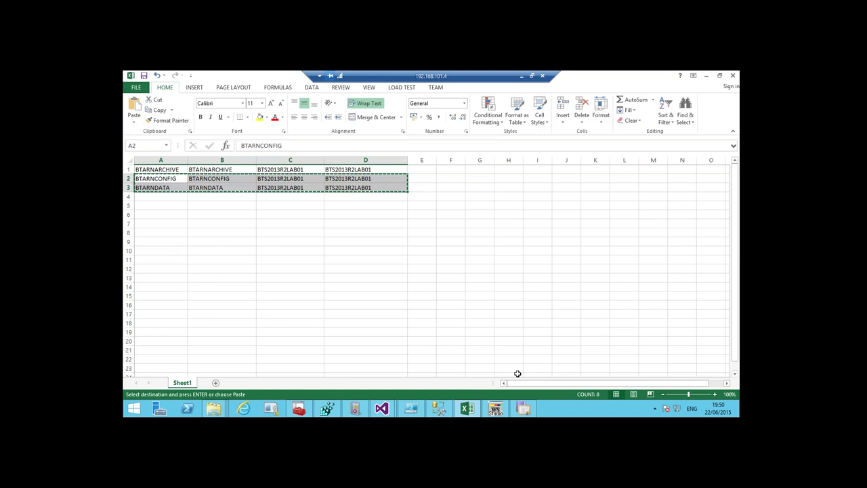
{"action": "left_click", "coordinate": [439, 408]}
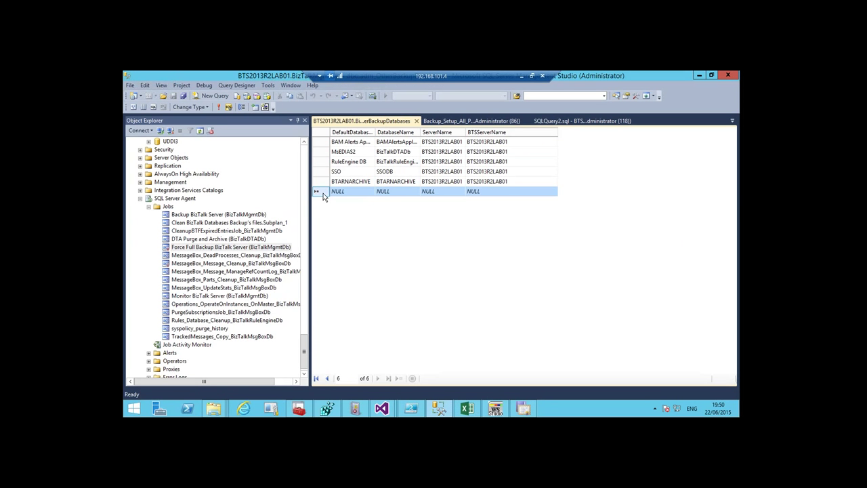
{"action": "key", "text": "ctrl+v"}
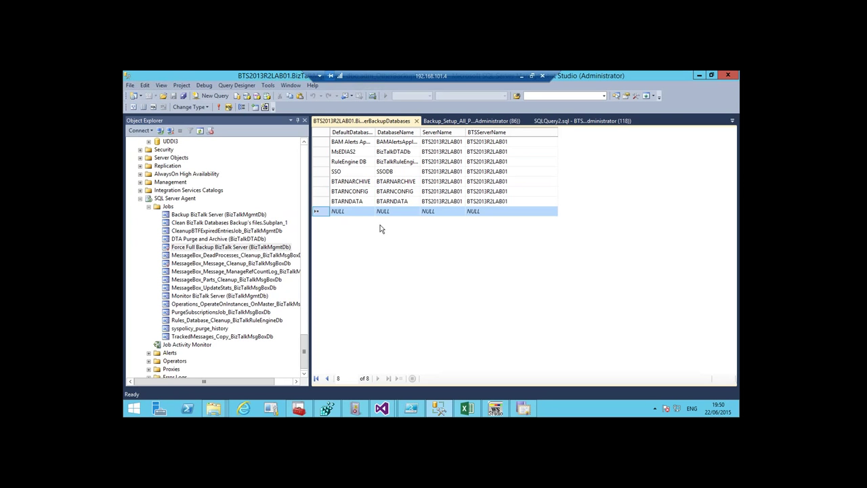
Run the Force Full Backup BizTalk Server (BizTalkMgmtDb) job starting at step 1, Force Full Backup.
{"action": "right_click", "coordinate": [228, 248]}
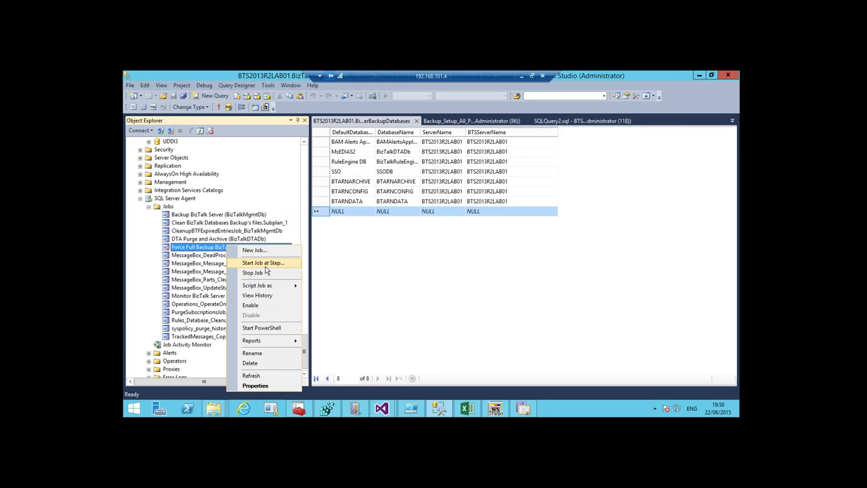
{"action": "left_click", "coordinate": [266, 267]}
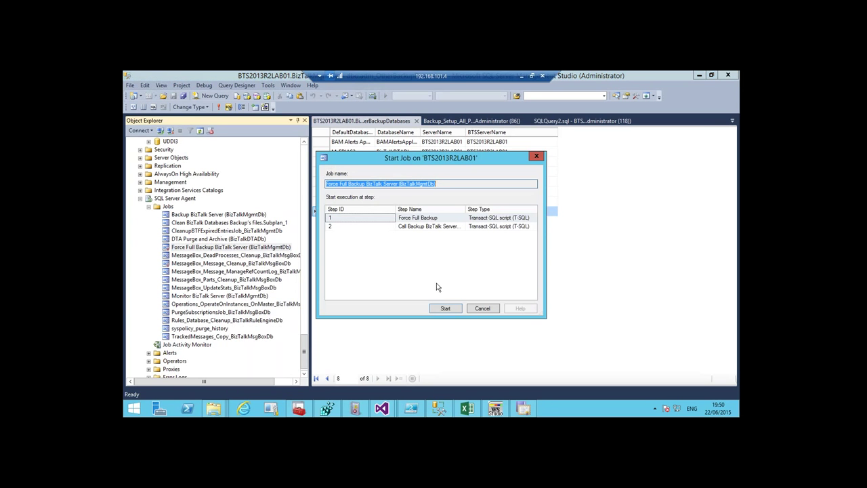
{"action": "left_click", "coordinate": [445, 309]}
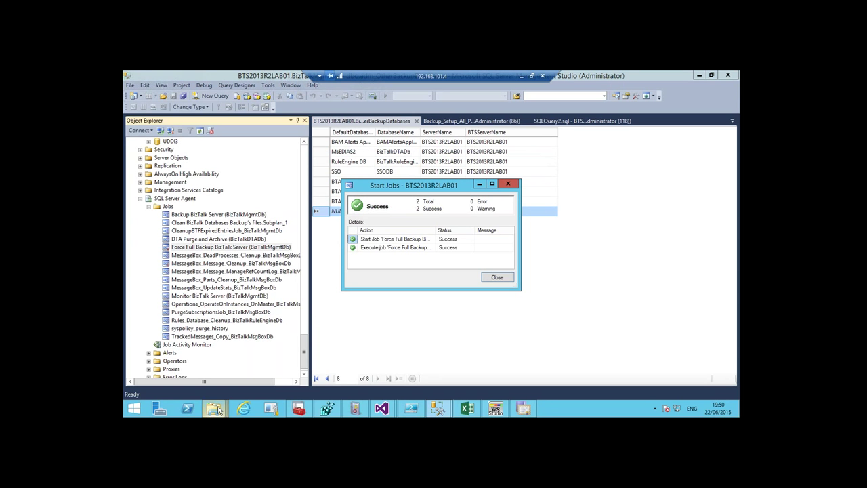
{"action": "left_click", "coordinate": [497, 277]}
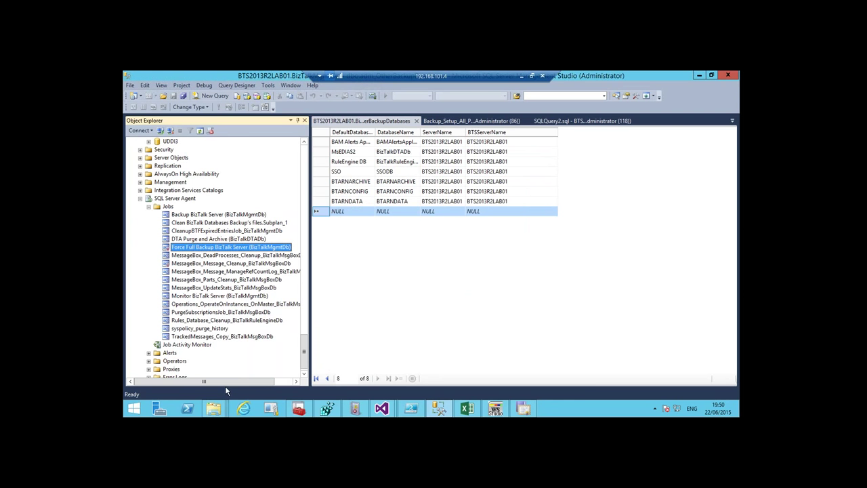
Check the BizTalkBackups\Full folder for new full backup files of the BTARNARCHIVE, BTARNCONFIG and BTARNDATA databases.
{"action": "mouse_move", "coordinate": [221, 407]}
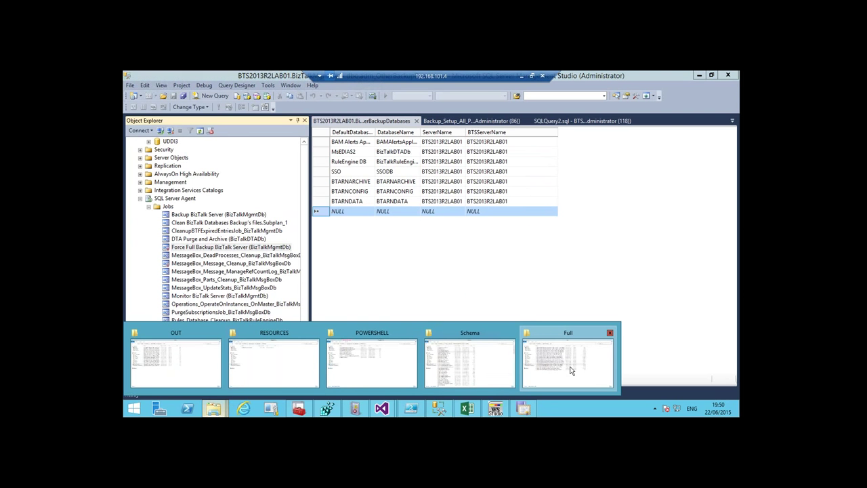
{"action": "left_click", "coordinate": [571, 371]}
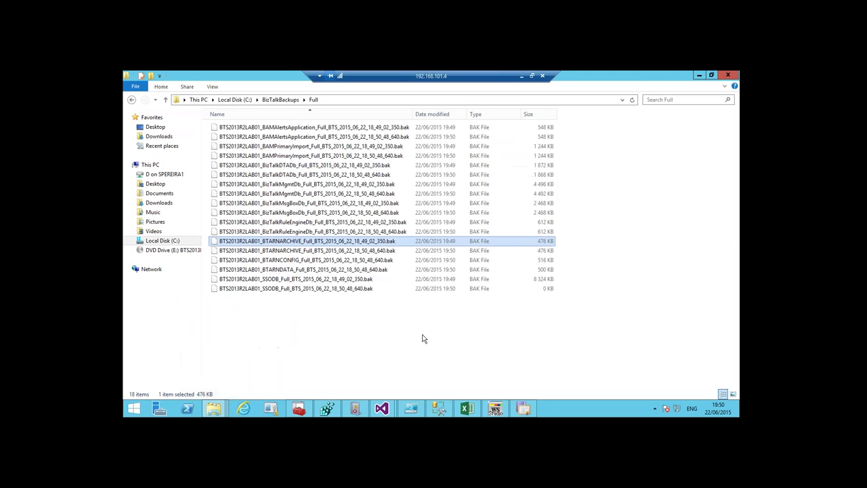
{"action": "left_click", "coordinate": [310, 269]}
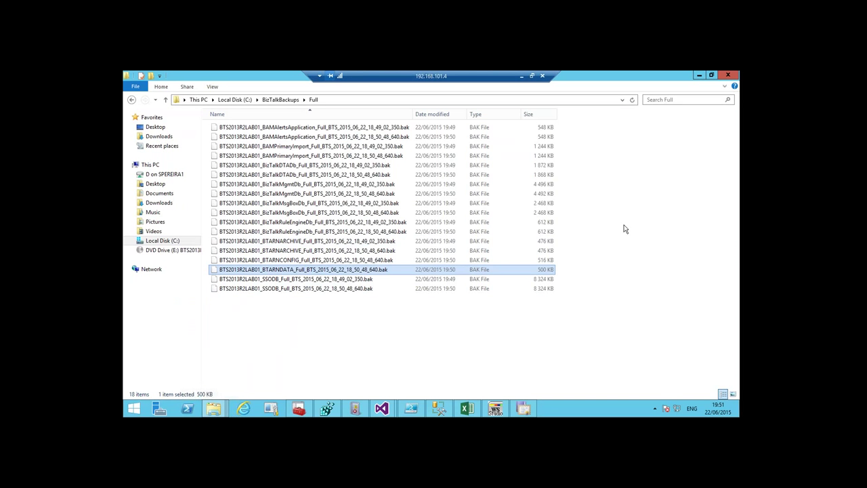
Return to SQL Server Management Studio and close the adm_OtherBackupDatabases table, Backup_Setup_All_Procs.sql and SQLQuery2.sql.
{"action": "left_click", "coordinate": [445, 410]}
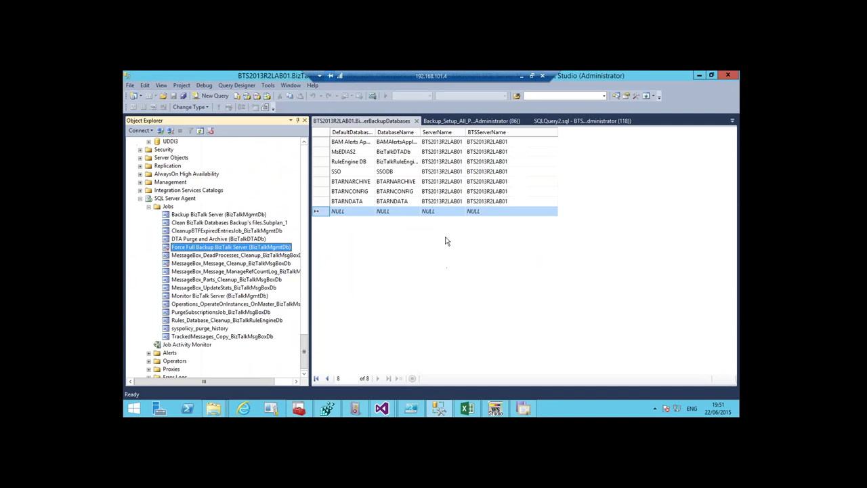
{"action": "left_click", "coordinate": [415, 122]}
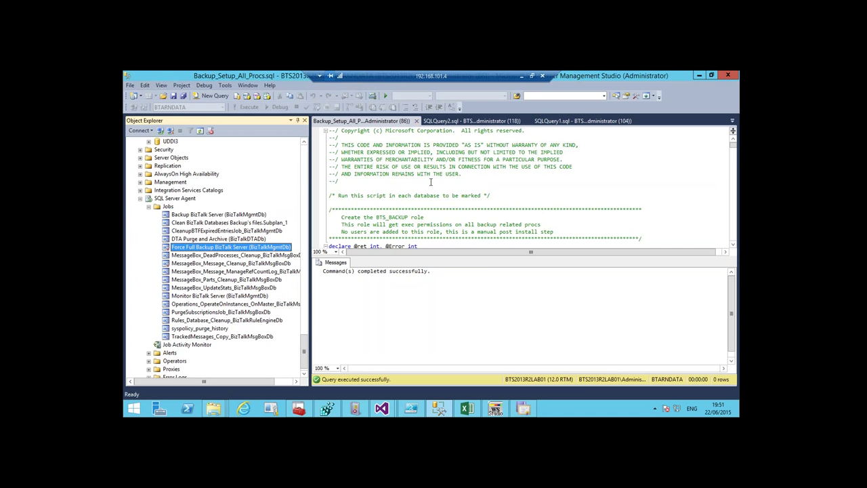
{"action": "left_click", "coordinate": [427, 121]}
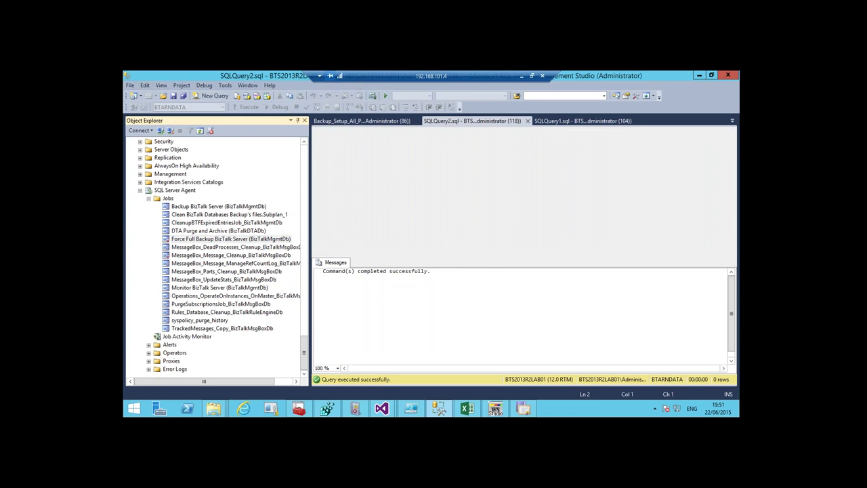
{"action": "key", "text": "ctrl+Tab"}
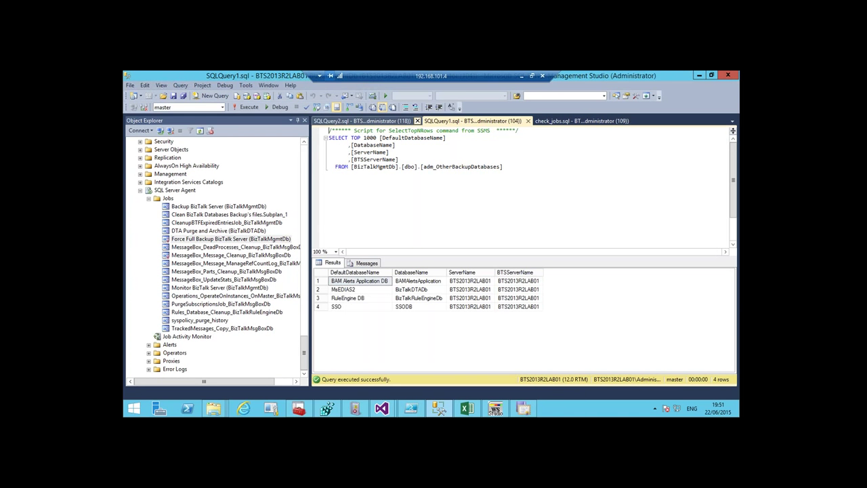
{"action": "left_click", "coordinate": [417, 120]}
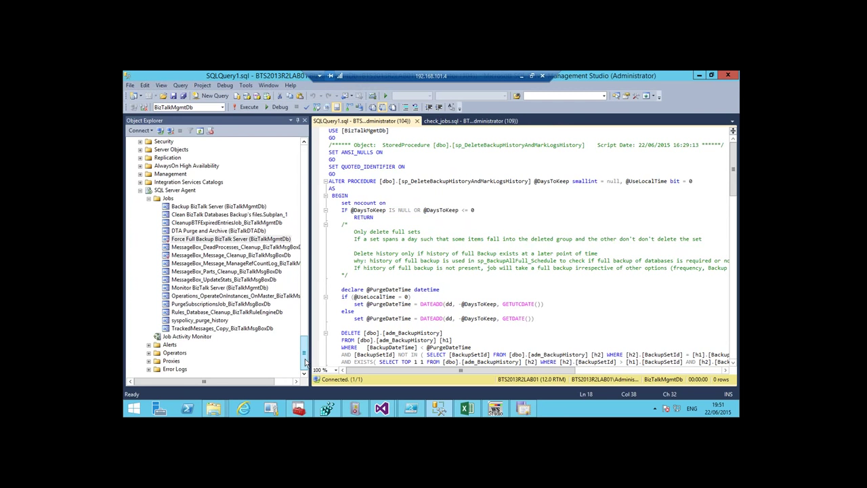
List the top 1000 rows of the dbo.MarkLog table in BizTalkMgmtDb, review the mark names and close the query.
{"action": "left_click_drag", "start_coordinate": [305, 363], "coordinate": [313, 155]}
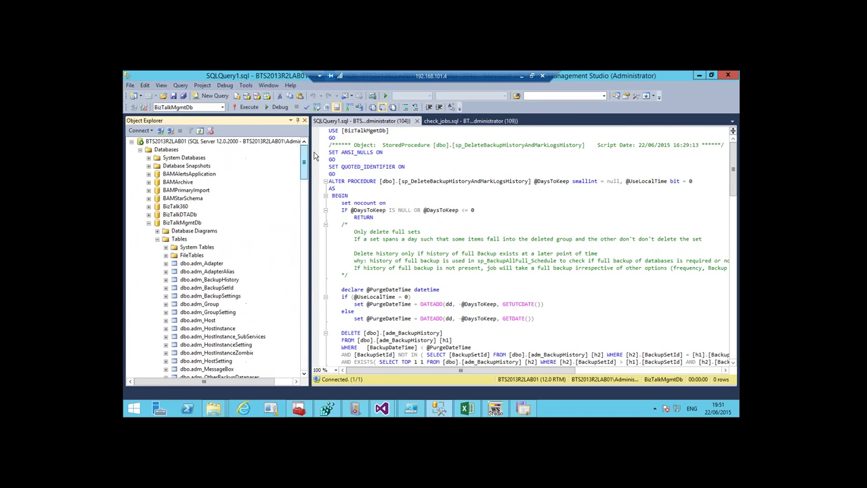
{"action": "scroll", "coordinate": [210, 277], "scroll_direction": "down", "scroll_amount": 6}
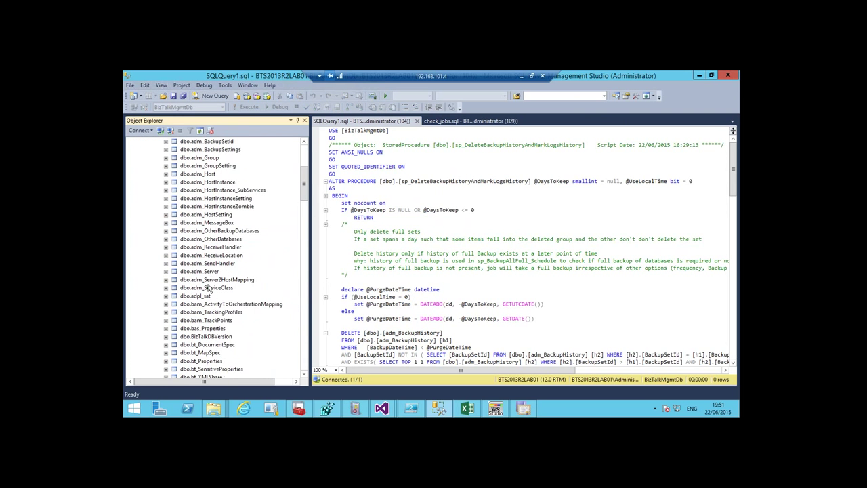
{"action": "scroll", "coordinate": [207, 289], "scroll_direction": "down", "scroll_amount": 4}
{"action": "left_click", "coordinate": [207, 264]}
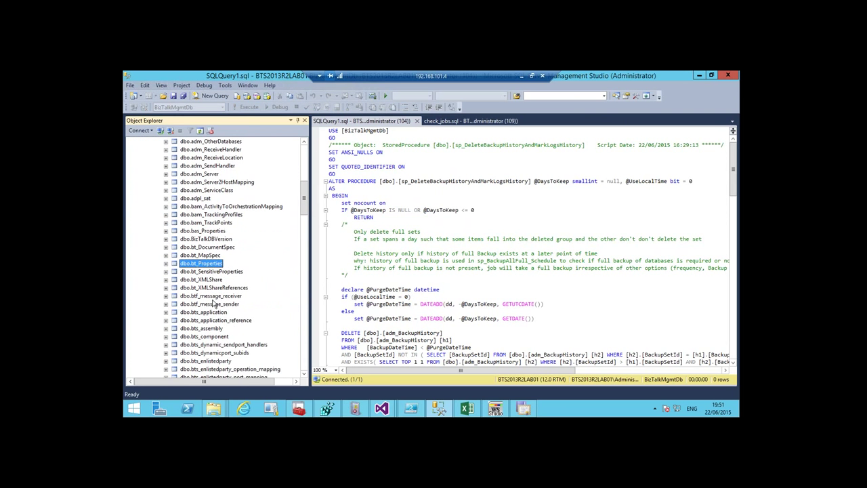
{"action": "scroll", "coordinate": [212, 304], "scroll_direction": "down", "scroll_amount": 7}
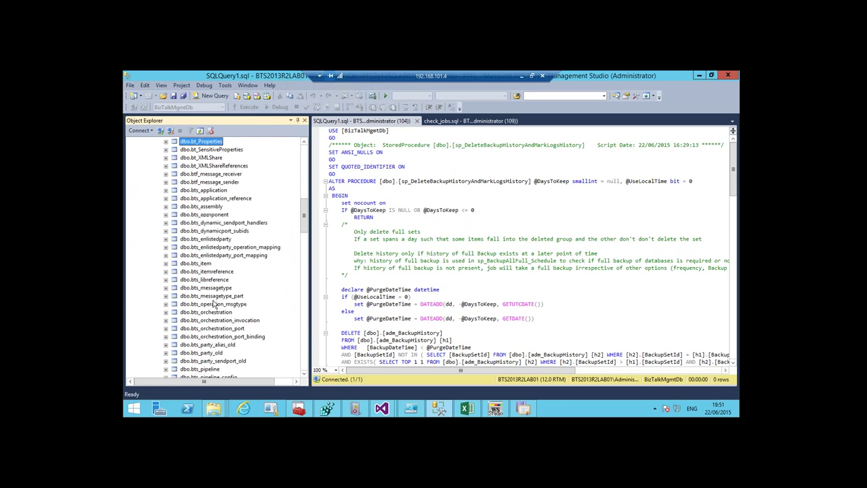
{"action": "scroll", "coordinate": [212, 304], "scroll_direction": "down", "scroll_amount": 5}
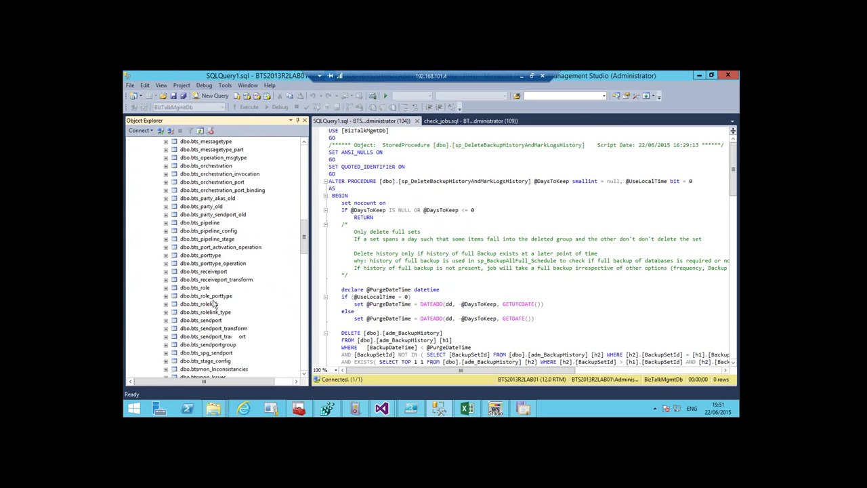
{"action": "scroll", "coordinate": [212, 304], "scroll_direction": "down", "scroll_amount": 1}
{"action": "right_click", "coordinate": [206, 352]}
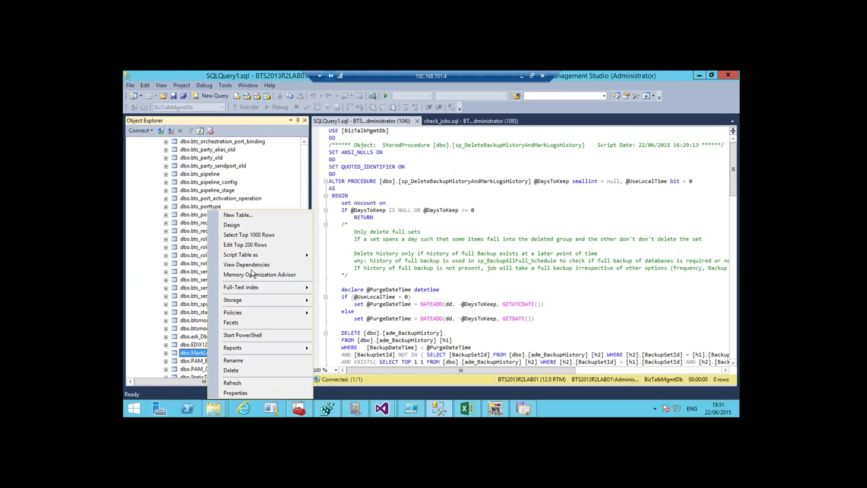
{"action": "left_click", "coordinate": [253, 235]}
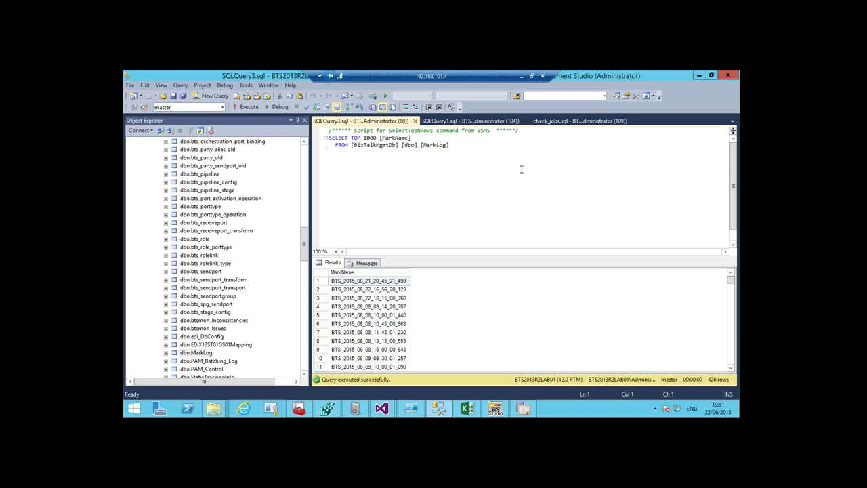
{"action": "left_click", "coordinate": [415, 121]}
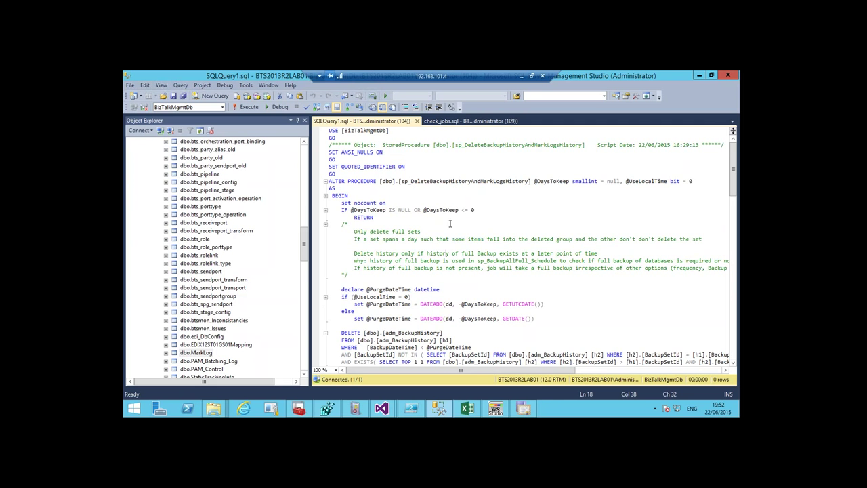
Examine how the sp_DeleteBackupHistoryAndMarkLogsHistory procedure iterates the backed-up databases with a cursor and deletes old MarkLog rows.
{"action": "scroll", "coordinate": [452, 224], "scroll_direction": "down", "scroll_amount": 3}
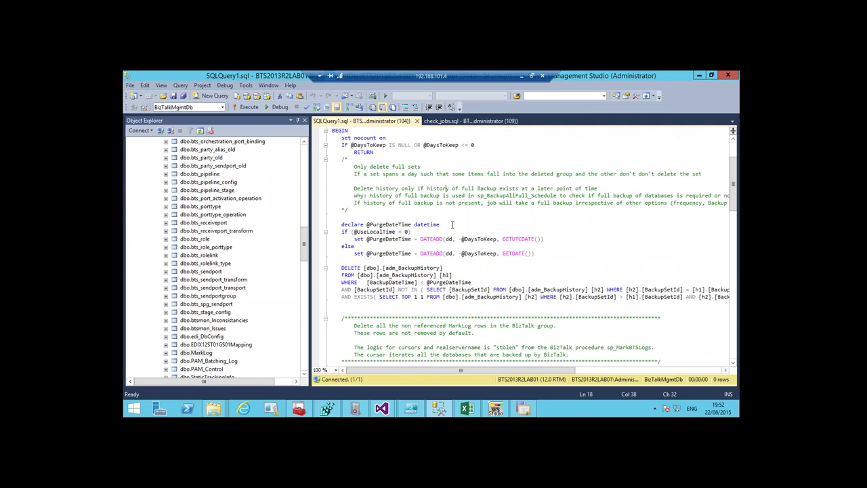
{"action": "scroll", "coordinate": [452, 224], "scroll_direction": "up", "scroll_amount": 2}
{"action": "double_click", "coordinate": [423, 160]}
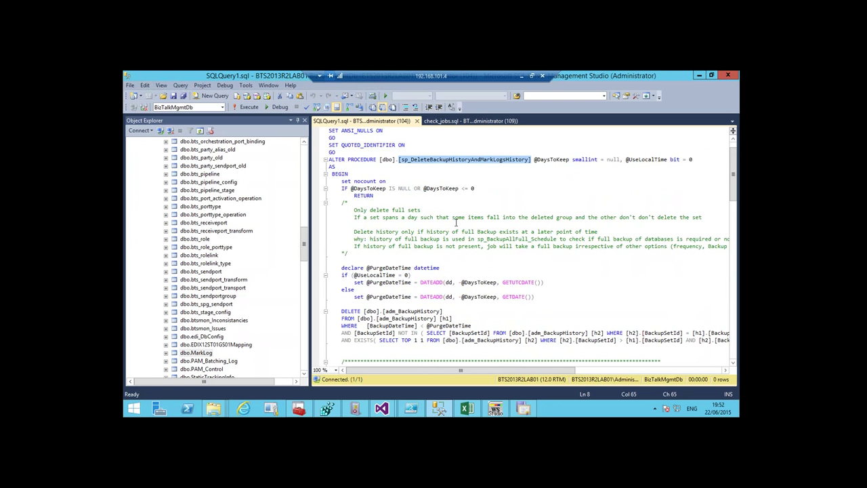
{"action": "scroll", "coordinate": [454, 227], "scroll_direction": "down", "scroll_amount": 3}
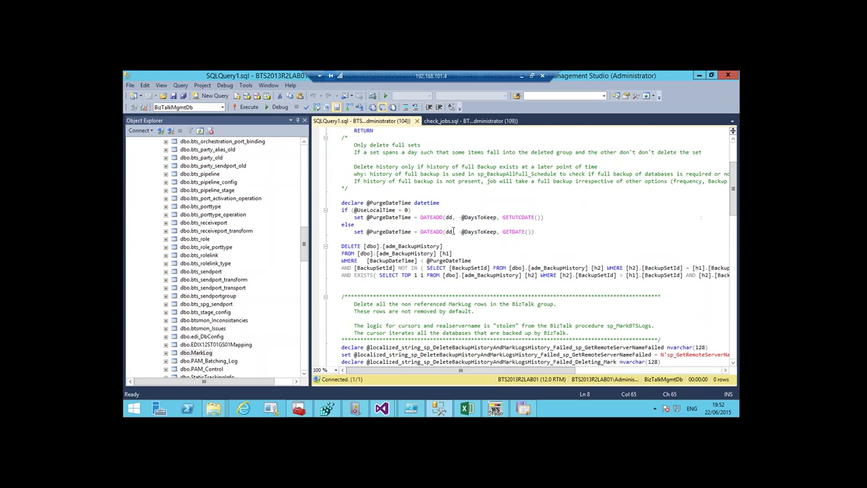
{"action": "scroll", "coordinate": [454, 231], "scroll_direction": "down", "scroll_amount": 1}
{"action": "scroll", "coordinate": [454, 231], "scroll_direction": "down", "scroll_amount": 3}
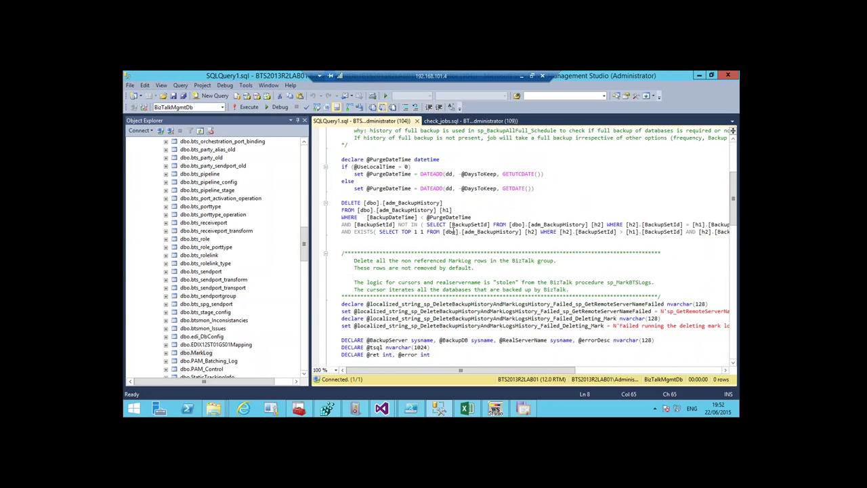
{"action": "left_click_drag", "start_coordinate": [342, 209], "coordinate": [521, 314]}
{"action": "scroll", "coordinate": [520, 311], "scroll_direction": "down", "scroll_amount": 2}
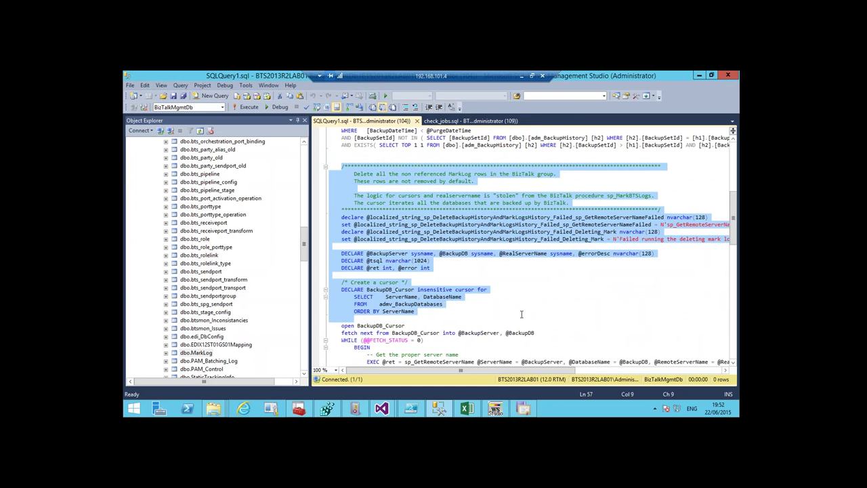
{"action": "scroll", "coordinate": [521, 314], "scroll_direction": "down", "scroll_amount": 1}
{"action": "scroll", "coordinate": [522, 314], "scroll_direction": "down", "scroll_amount": 1}
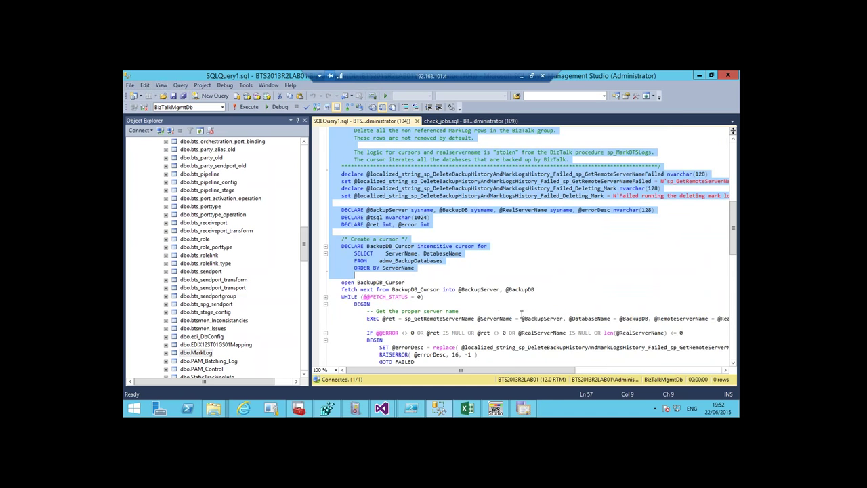
{"action": "scroll", "coordinate": [522, 313], "scroll_direction": "down", "scroll_amount": 4}
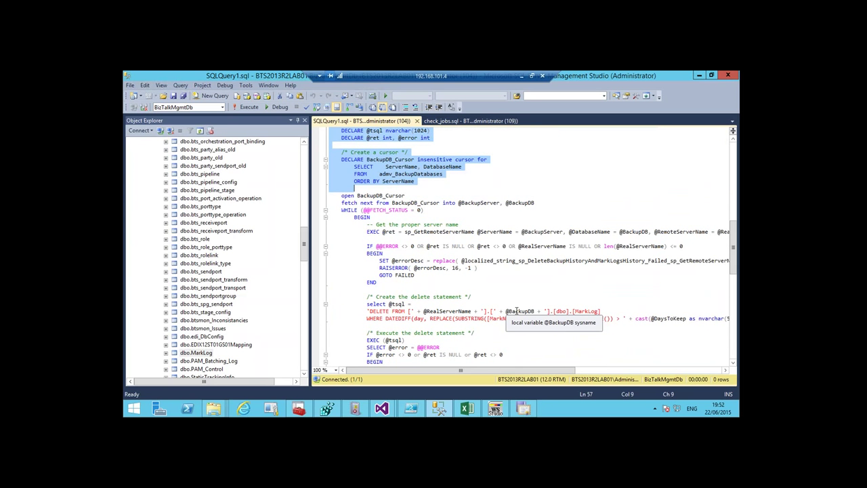
Open the Clear Backup History step of the Backup BizTalk Server (BizTalkMgmtDb) job under SQL Server Agent.
{"action": "left_click", "coordinate": [304, 266]}
{"action": "left_click_drag", "start_coordinate": [304, 267], "coordinate": [300, 353]}
{"action": "right_click", "coordinate": [225, 303]}
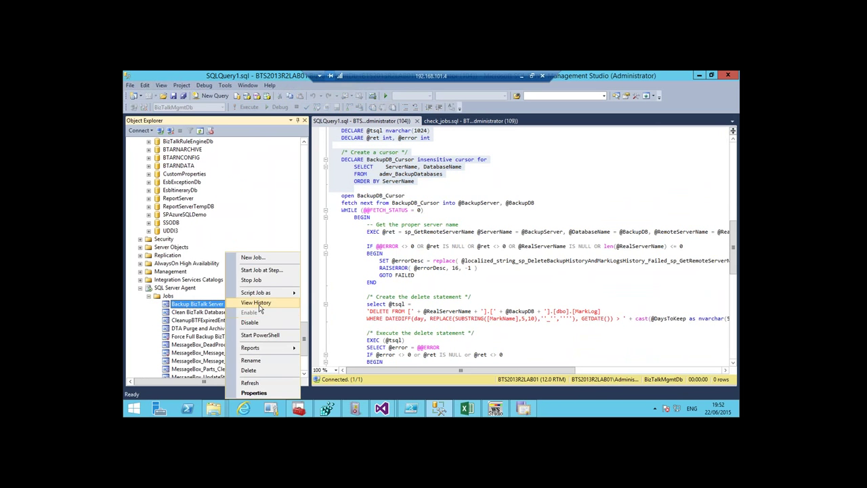
{"action": "left_click", "coordinate": [254, 392]}
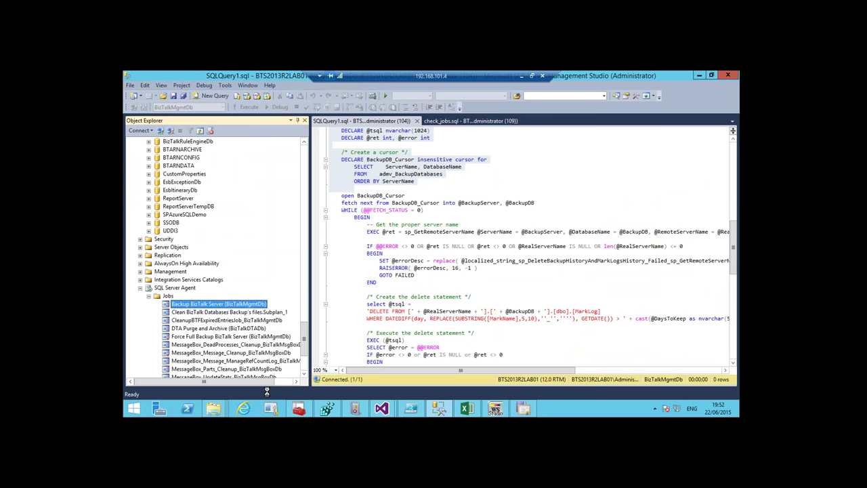
{"action": "left_click", "coordinate": [301, 147]}
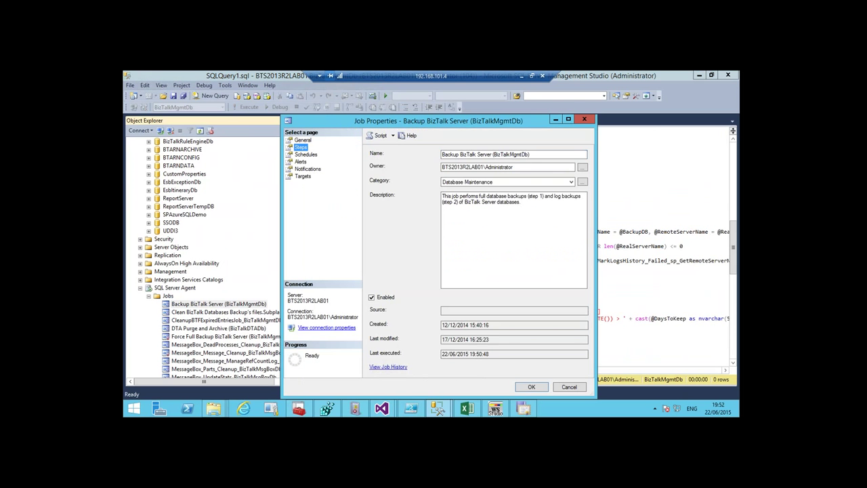
{"action": "left_click", "coordinate": [425, 200]}
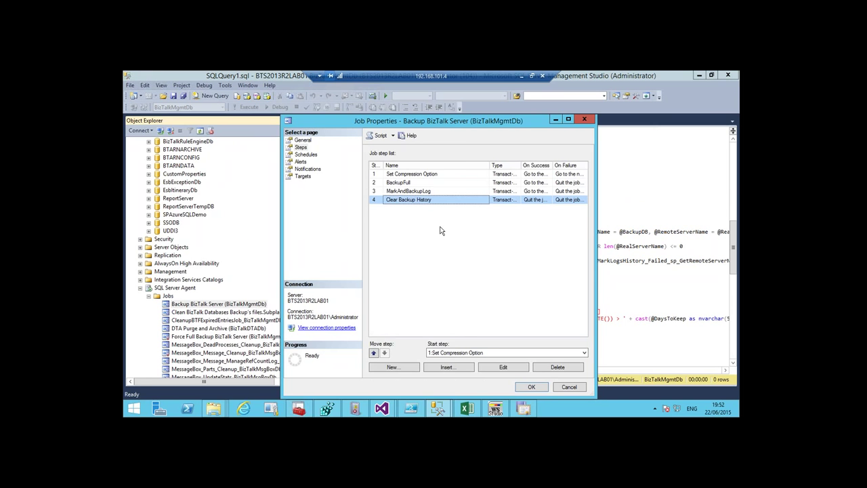
{"action": "double_click", "coordinate": [440, 230]}
{"action": "left_click_drag", "start_coordinate": [363, 344], "coordinate": [395, 348]}
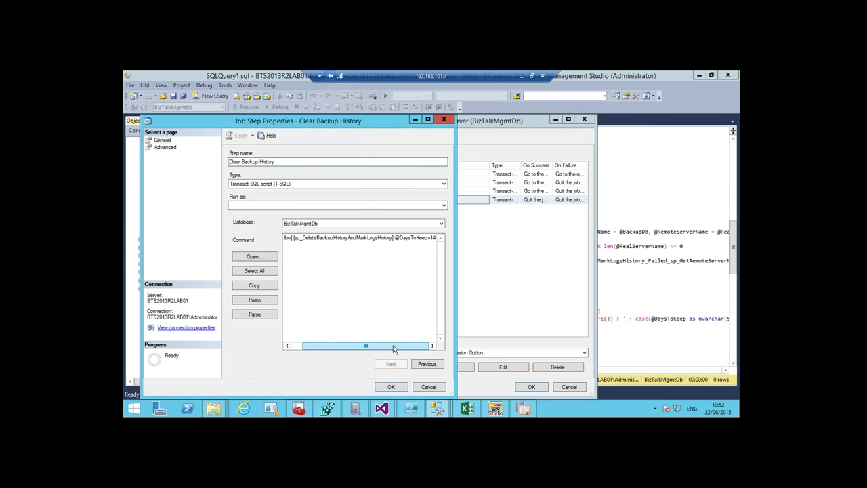
{"action": "double_click", "coordinate": [431, 237]}
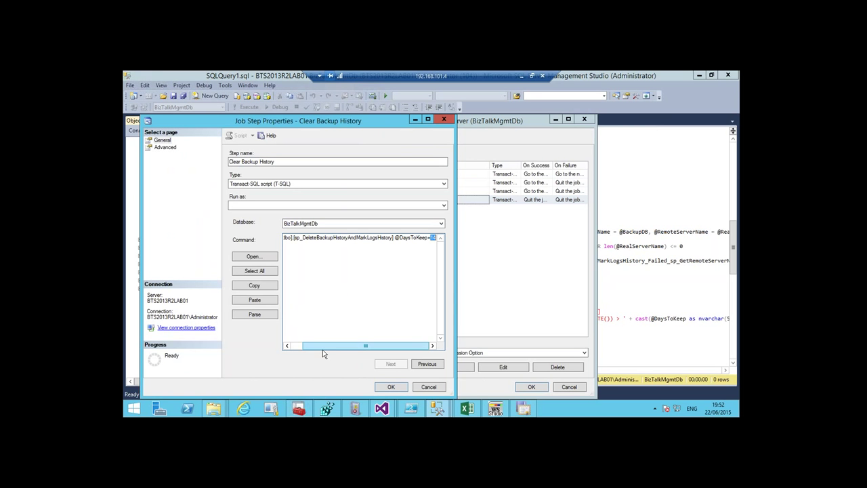
{"action": "left_click_drag", "start_coordinate": [322, 349], "coordinate": [313, 350]}
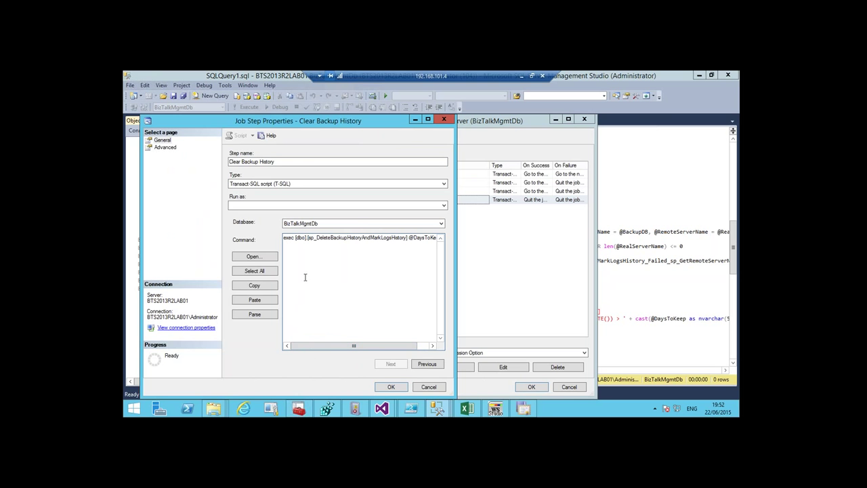
{"action": "left_click_drag", "start_coordinate": [307, 238], "coordinate": [362, 238]}
{"action": "left_click", "coordinate": [428, 387]}
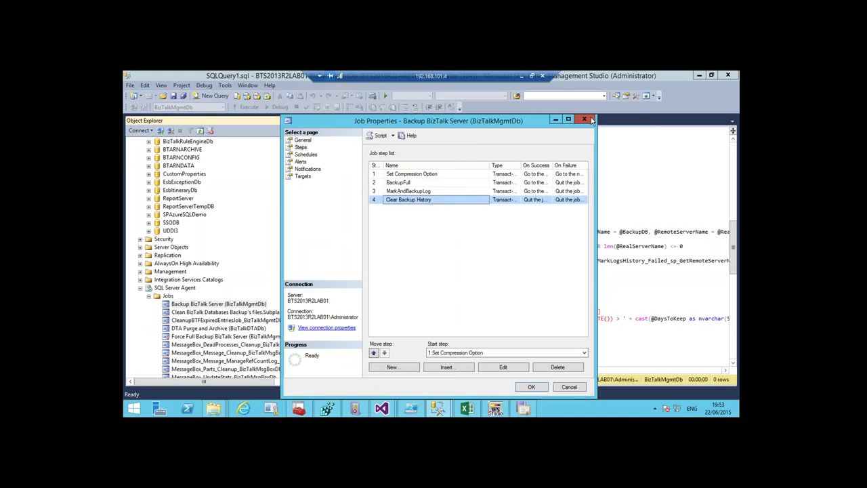
{"action": "left_click", "coordinate": [569, 387]}
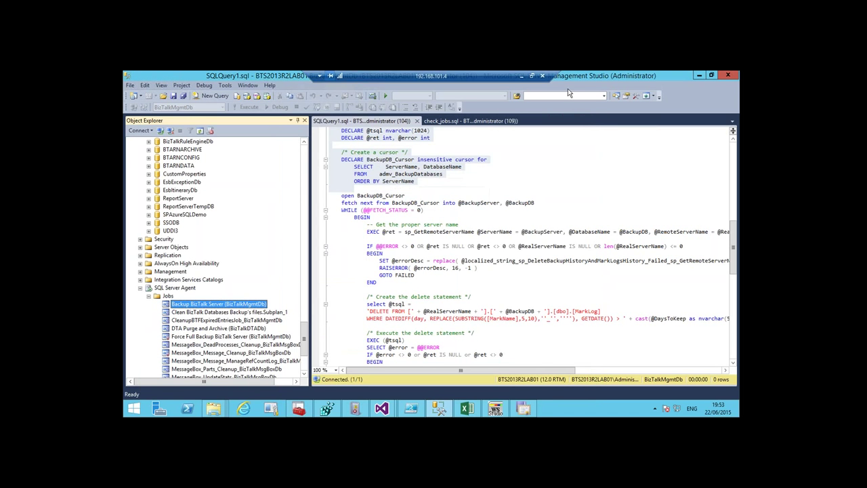
Switch to the PowerPoint presentation, start the slide show from the TIP #3 slide and advance to TIP #4.
{"action": "left_click", "coordinate": [522, 76]}
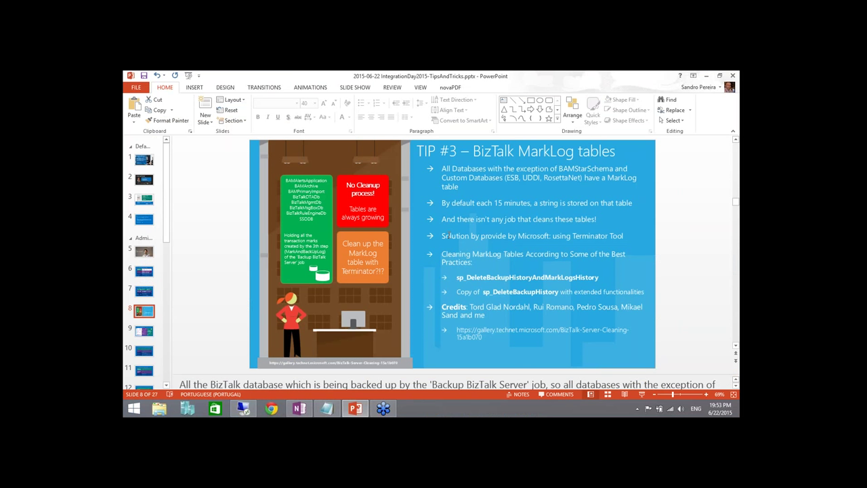
{"action": "left_click", "coordinate": [643, 394]}
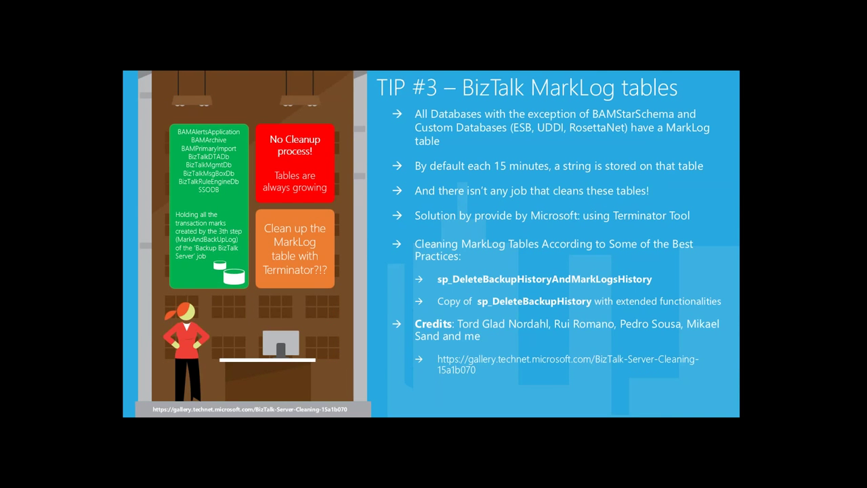
{"action": "key", "text": "Right"}
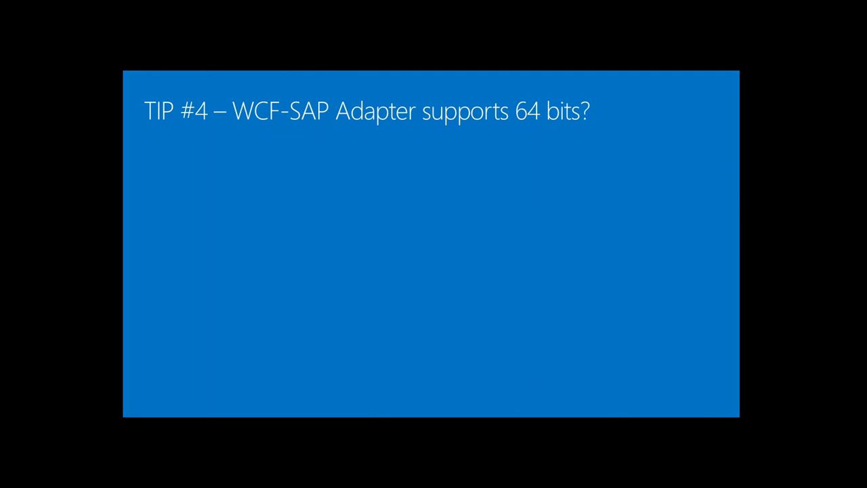
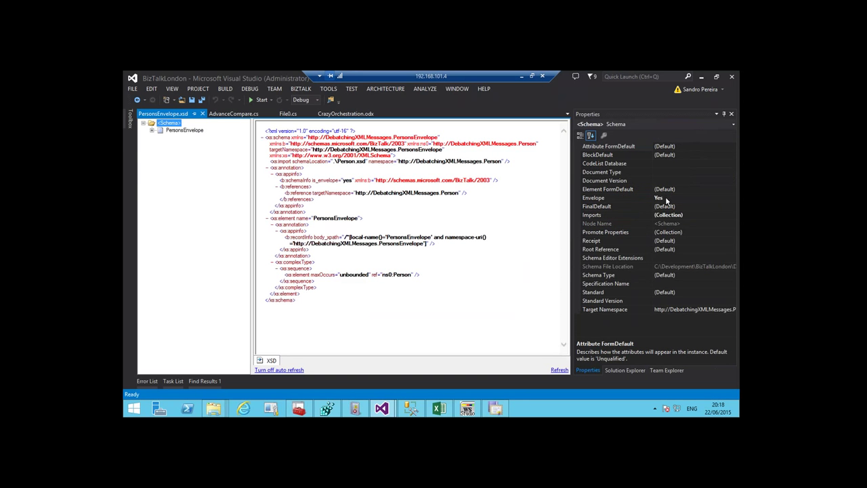
Review the Envelope property of the PersonsEnvelope.xsd schema and the properties of its PersonsEnvelope record.
{"action": "left_click", "coordinate": [593, 197]}
{"action": "left_click", "coordinate": [152, 129]}
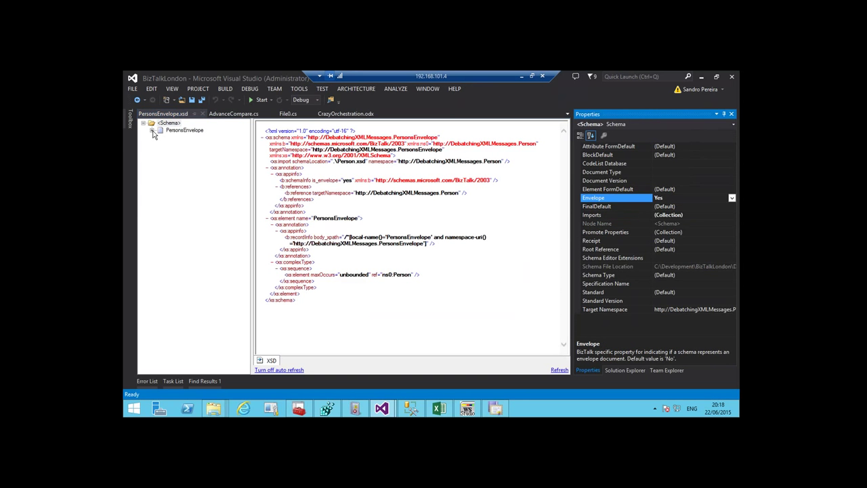
{"action": "left_click", "coordinate": [178, 130]}
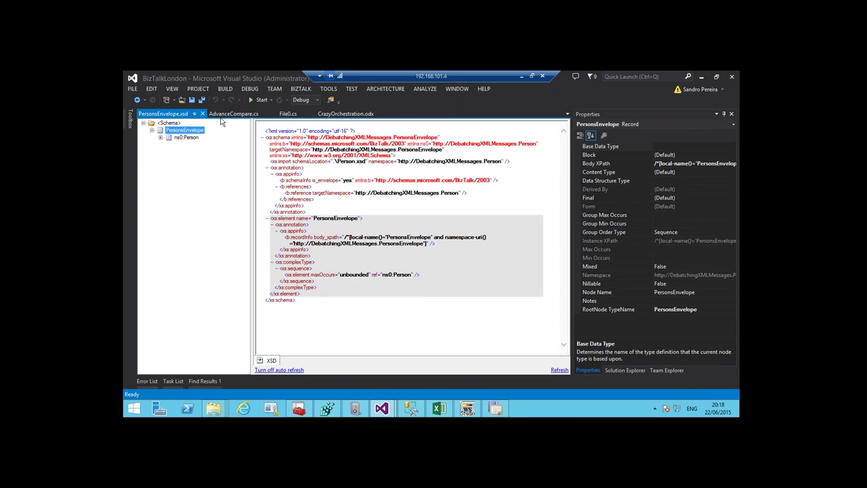
Open the Person.xsd schema from the DebatchingXMLMessages project to view its structure.
{"action": "left_click", "coordinate": [624, 370]}
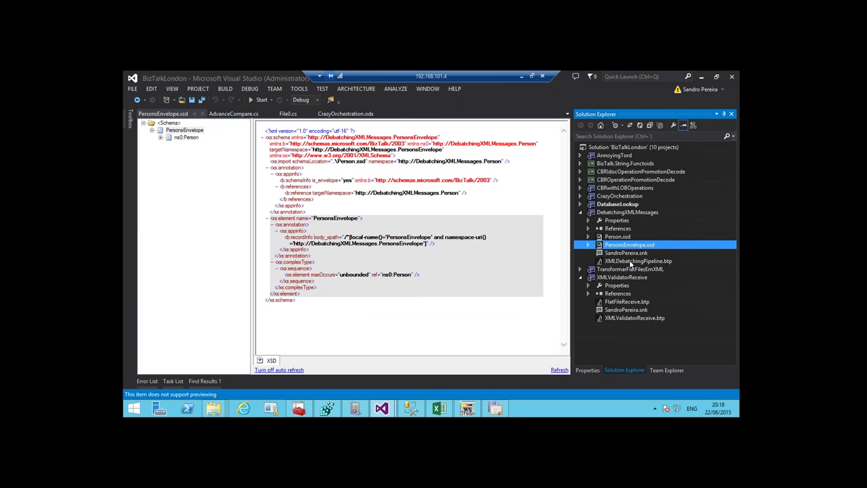
{"action": "left_click", "coordinate": [620, 237]}
{"action": "double_click", "coordinate": [621, 236]}
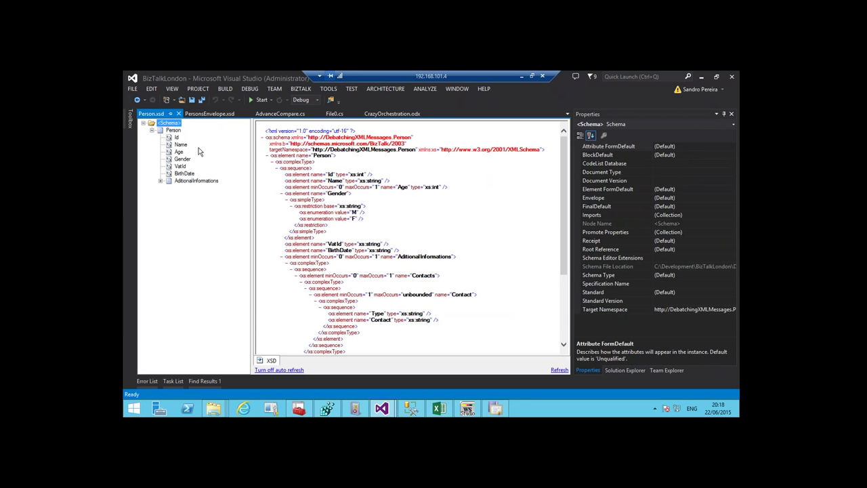
Open the XMLDebatchingPipeline.btp receive pipeline from the DebatchingXMLMessages project.
{"action": "left_click", "coordinate": [623, 370]}
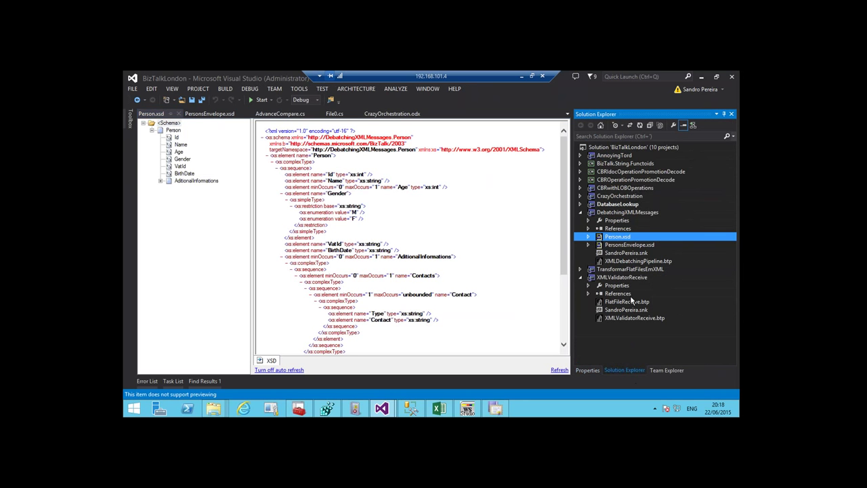
{"action": "left_click", "coordinate": [632, 262]}
{"action": "double_click", "coordinate": [632, 262]}
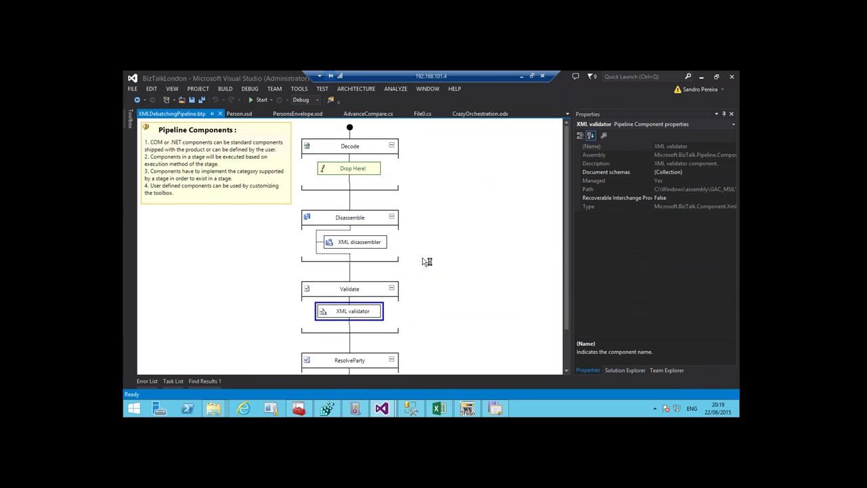
Inspect the document schemas and envelope schemas assigned to the pipeline's XML disassembler, leaving both collections unchanged.
{"action": "left_click", "coordinate": [380, 246]}
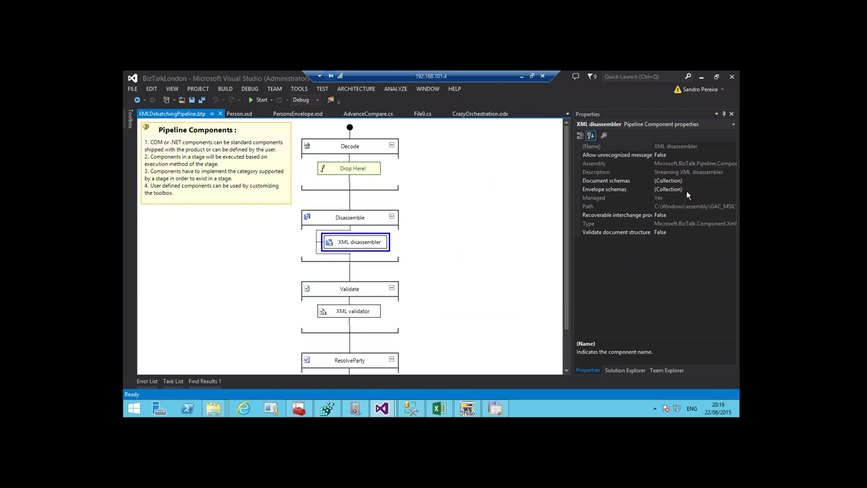
{"action": "left_click", "coordinate": [716, 183]}
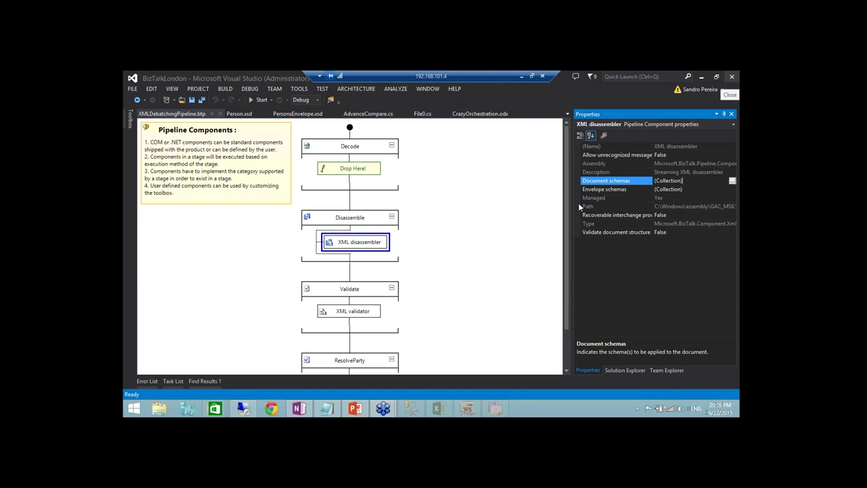
{"action": "left_click", "coordinate": [731, 185]}
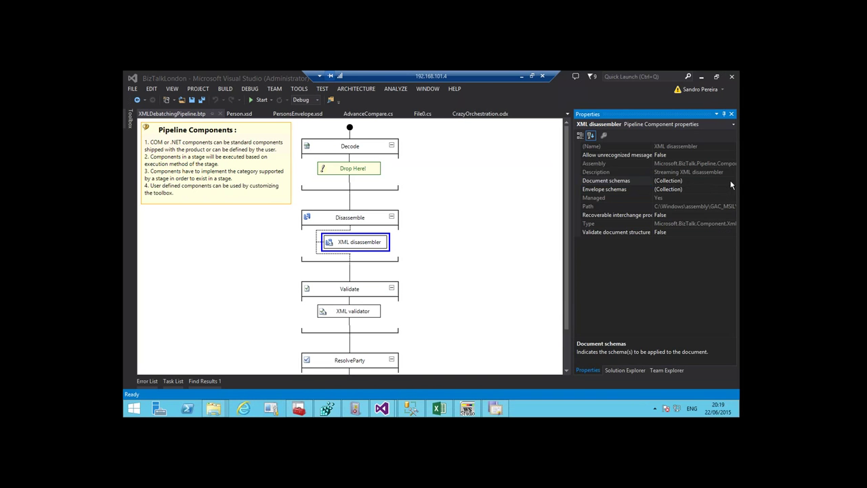
{"action": "left_click", "coordinate": [732, 183]}
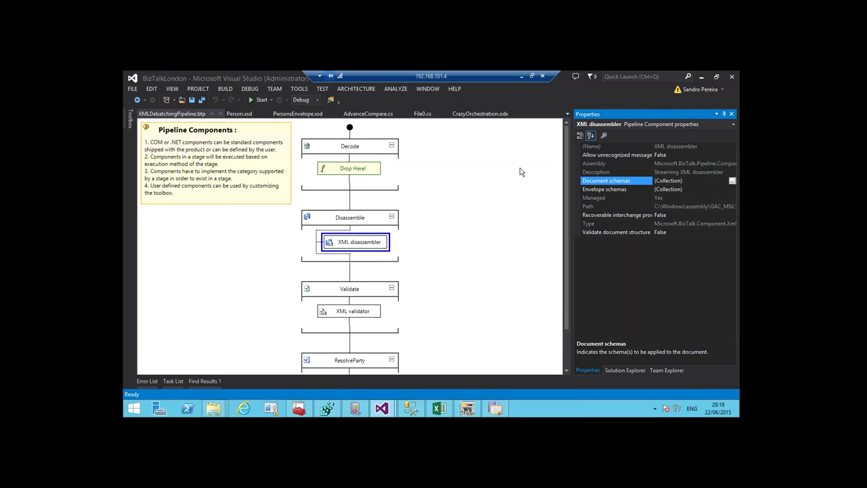
{"action": "left_click", "coordinate": [732, 182]}
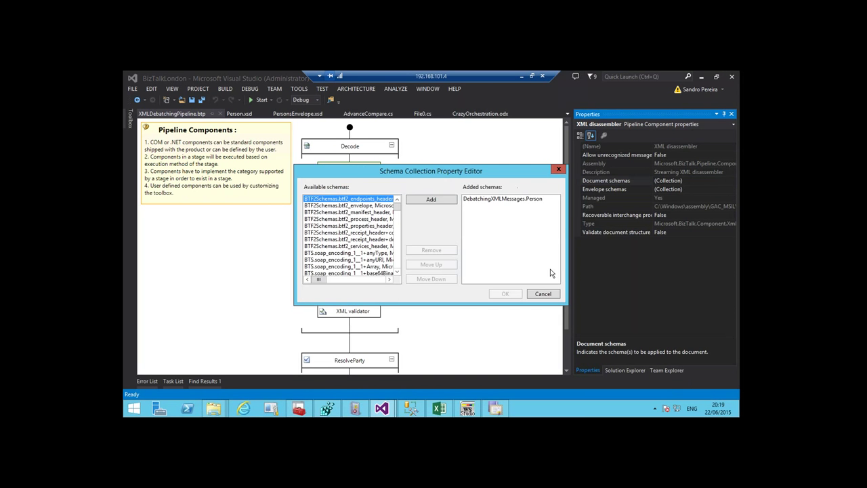
{"action": "left_click", "coordinate": [549, 294]}
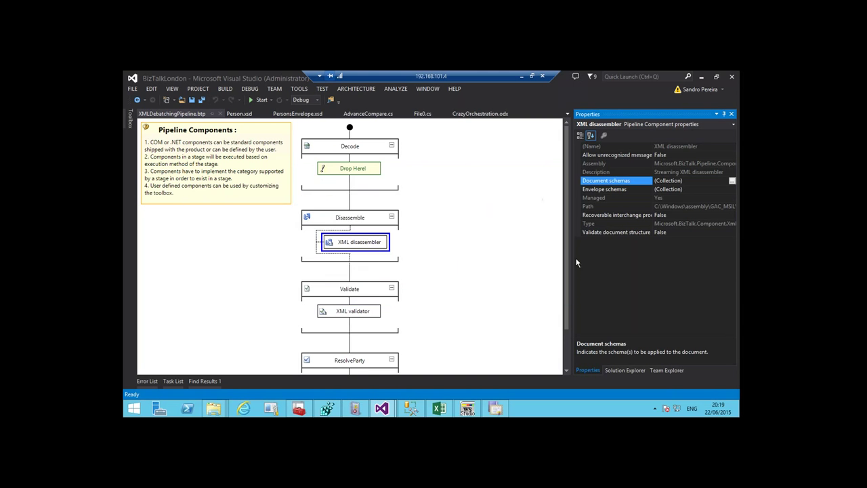
{"action": "left_click", "coordinate": [730, 190]}
{"action": "left_click", "coordinate": [731, 189]}
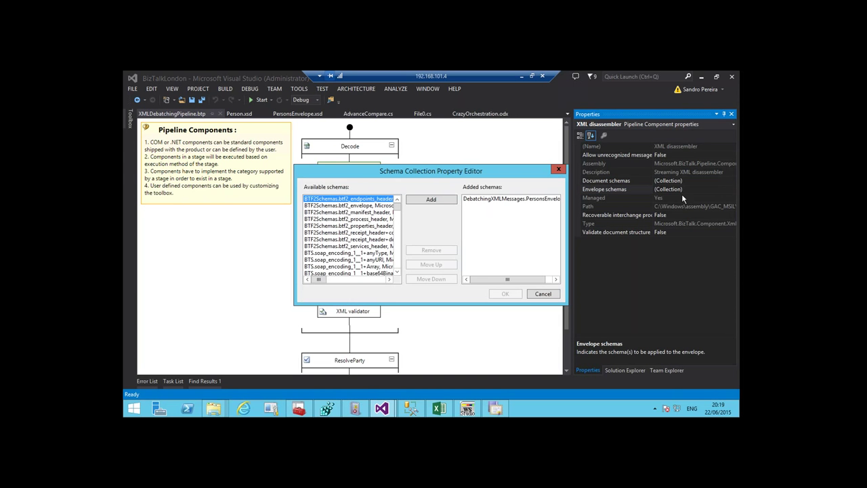
{"action": "left_click", "coordinate": [535, 296]}
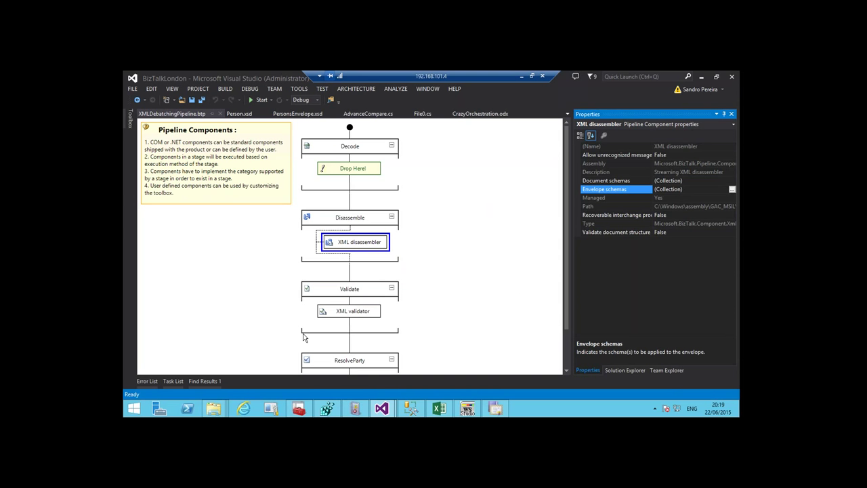
Inspect the document schemas assigned to the XML validator in XMLDebatchingPipeline.btp and cancel the schema collection editor.
{"action": "left_click", "coordinate": [345, 321]}
{"action": "left_click", "coordinate": [343, 316]}
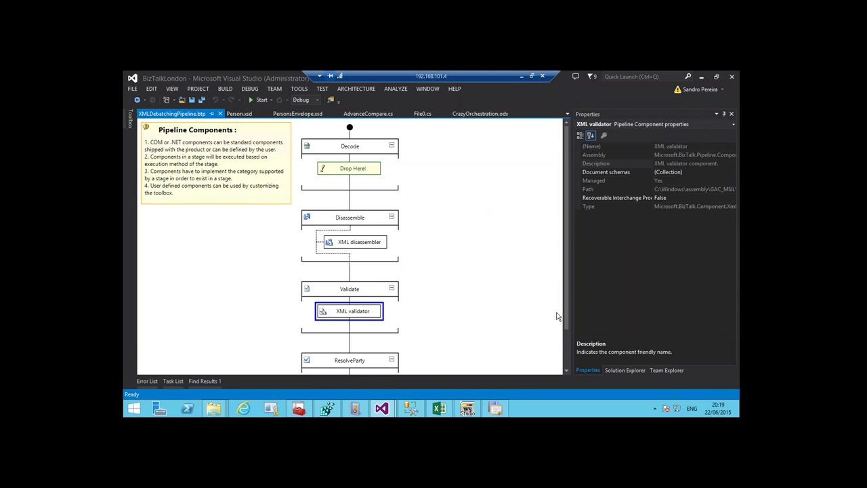
{"action": "left_click", "coordinate": [731, 173]}
{"action": "left_click", "coordinate": [730, 172]}
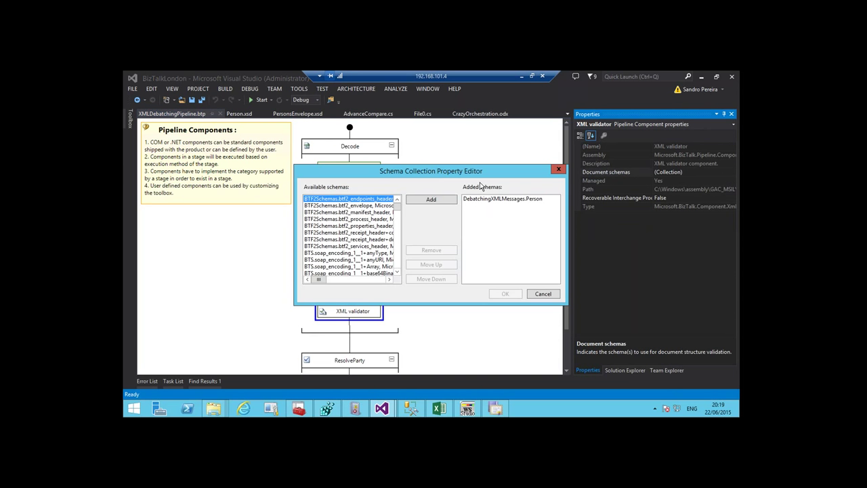
{"action": "left_click", "coordinate": [553, 295]}
Open XMLValidatorReceive.btp from the XMLValidatorReceive project and check its XML disassembler's document schemas, cancelling the editor.
{"action": "left_click", "coordinate": [624, 371]}
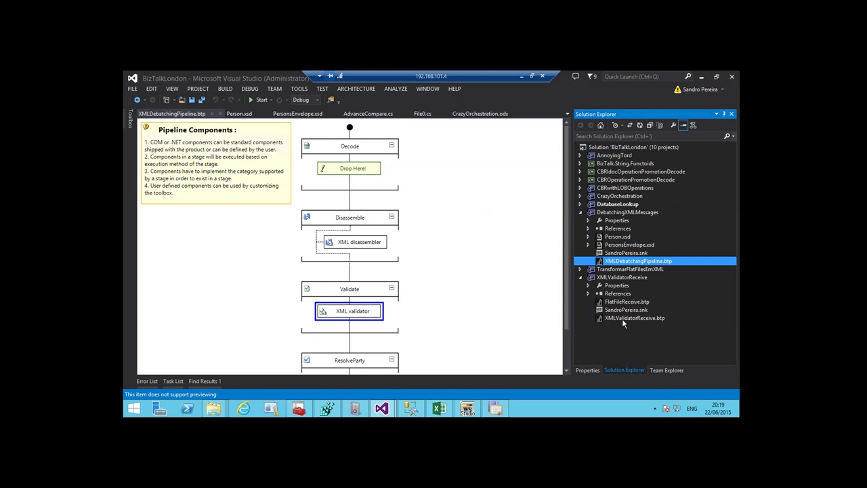
{"action": "left_click", "coordinate": [621, 317]}
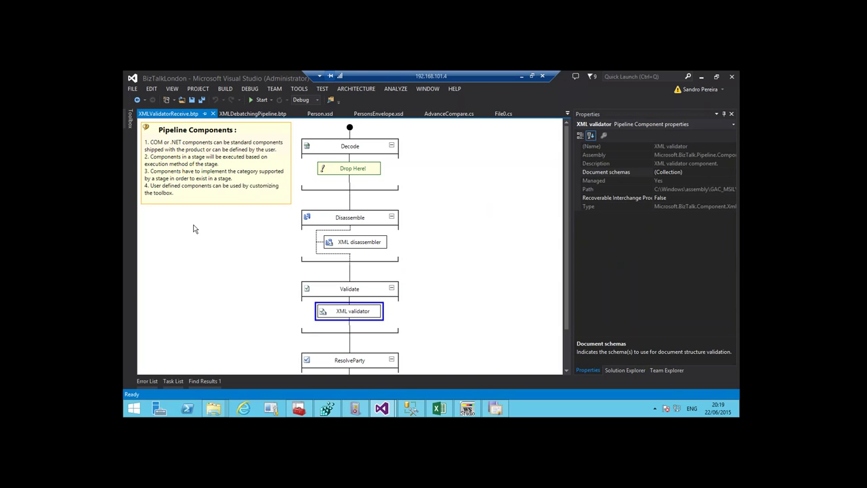
{"action": "left_click", "coordinate": [345, 247]}
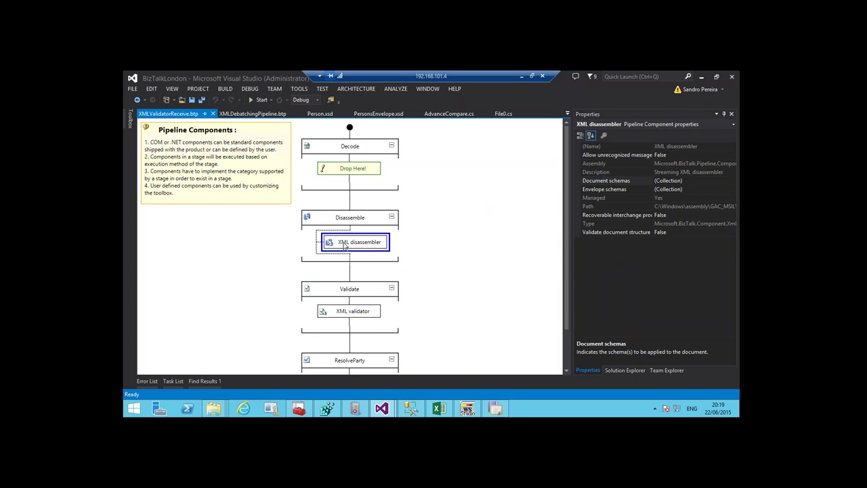
{"action": "left_click", "coordinate": [732, 183]}
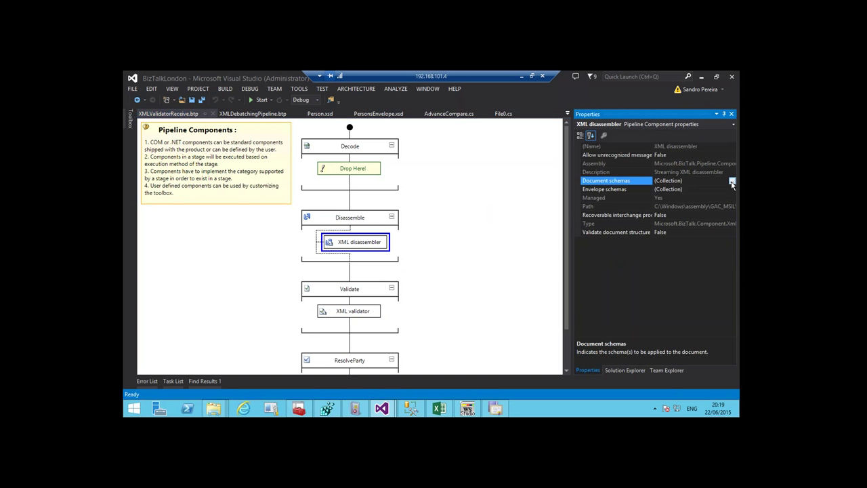
{"action": "left_click", "coordinate": [732, 181]}
{"action": "left_click", "coordinate": [544, 294]}
Check the document schemas of the XML validator in XMLValidatorReceive.btp and close the editor without changes.
{"action": "left_click", "coordinate": [338, 315]}
{"action": "left_click", "coordinate": [731, 173]}
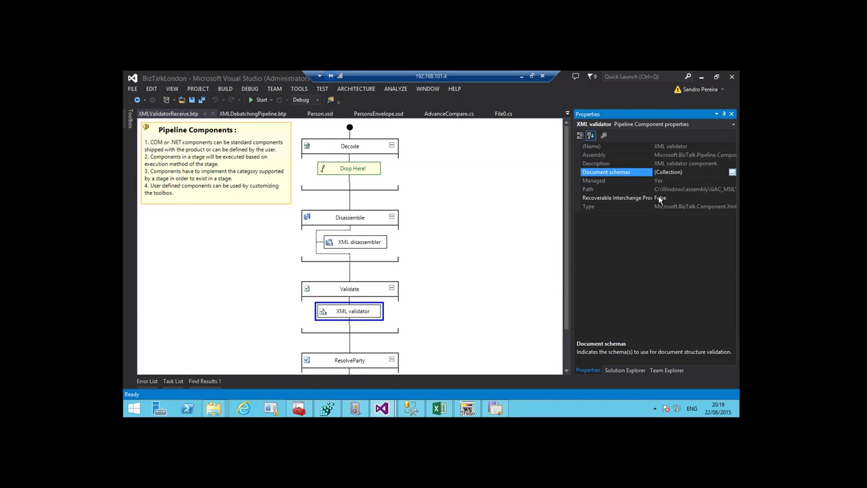
{"action": "left_click", "coordinate": [541, 293]}
Switch to BizTalk Server Administration and list the receive locations of the DebatchingXMLMessages application with their full names readable.
{"action": "left_click", "coordinate": [298, 409]}
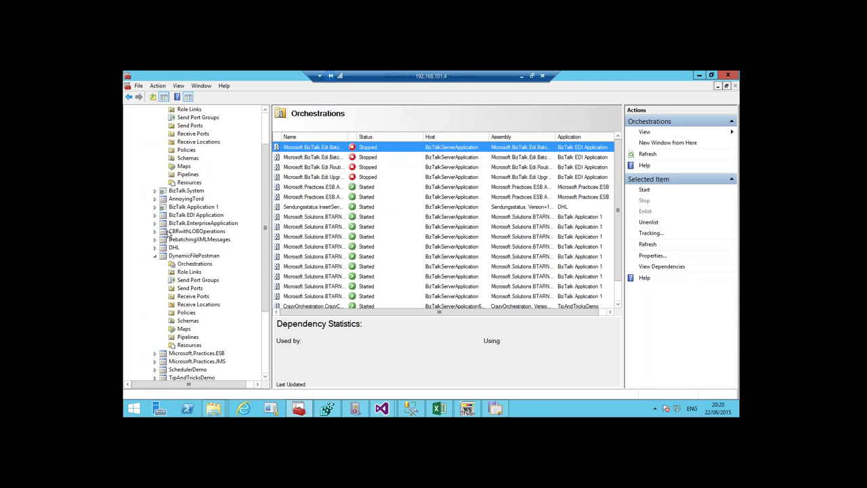
{"action": "left_click_drag", "start_coordinate": [267, 226], "coordinate": [155, 144]}
{"action": "left_click", "coordinate": [155, 143]}
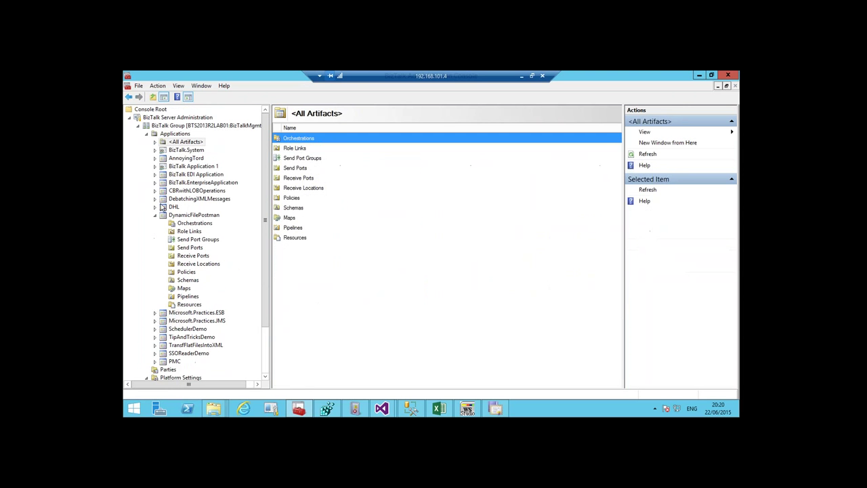
{"action": "left_click", "coordinate": [154, 215]}
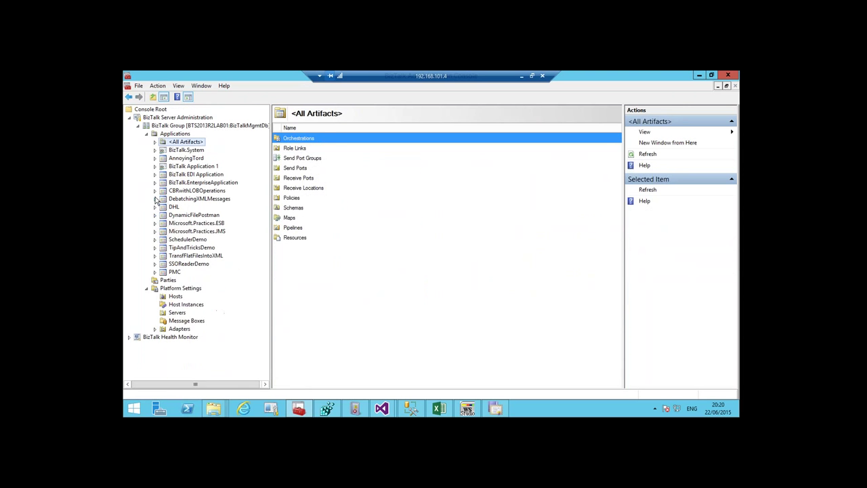
{"action": "left_click", "coordinate": [154, 198]}
{"action": "left_click", "coordinate": [216, 248]}
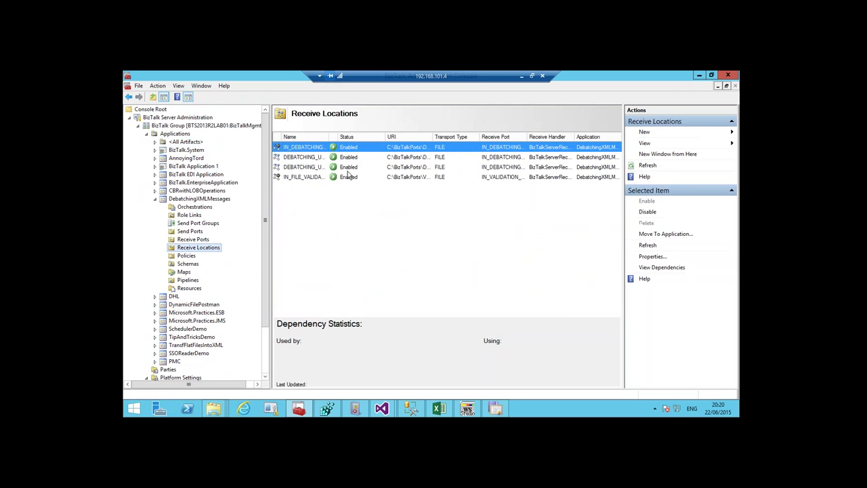
{"action": "double_click", "coordinate": [327, 137]}
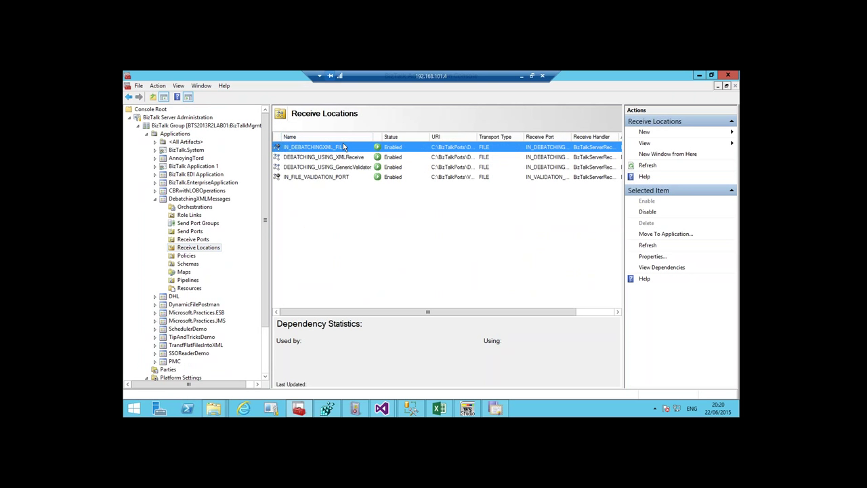
Inspect the XMLDebatchingPipeline configuration of the IN_DEBATCHINGXML_FILE receive location and cancel both dialogs.
{"action": "left_click", "coordinate": [329, 157]}
{"action": "left_click", "coordinate": [329, 166]}
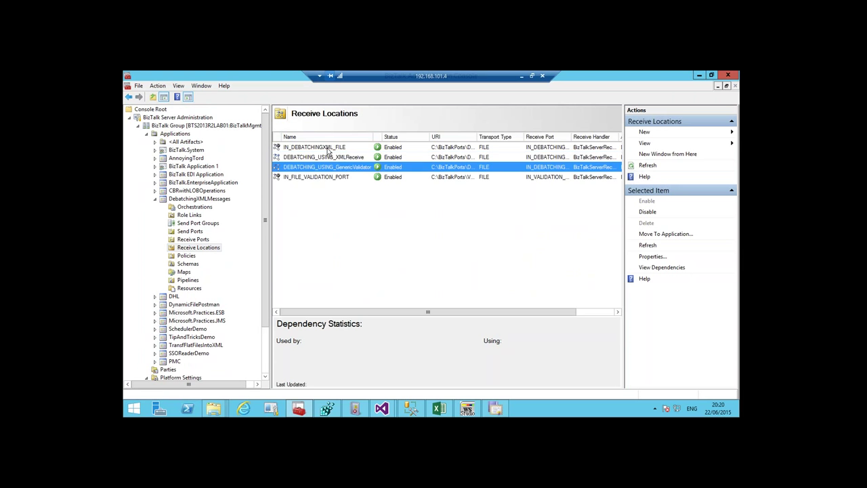
{"action": "left_click", "coordinate": [327, 149]}
{"action": "double_click", "coordinate": [331, 150]}
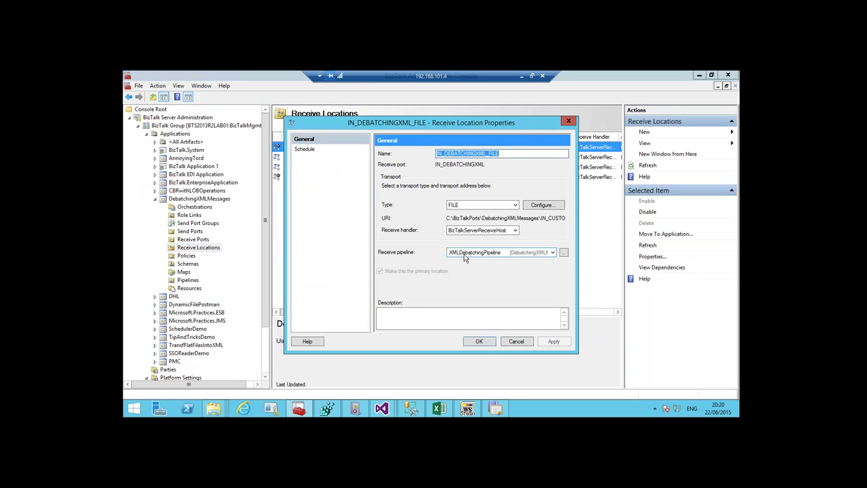
{"action": "left_click", "coordinate": [562, 252]}
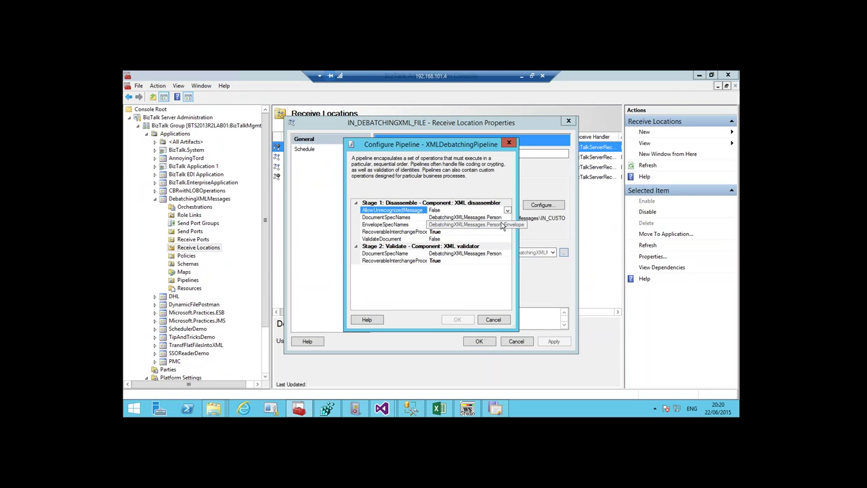
{"action": "left_click", "coordinate": [505, 321]}
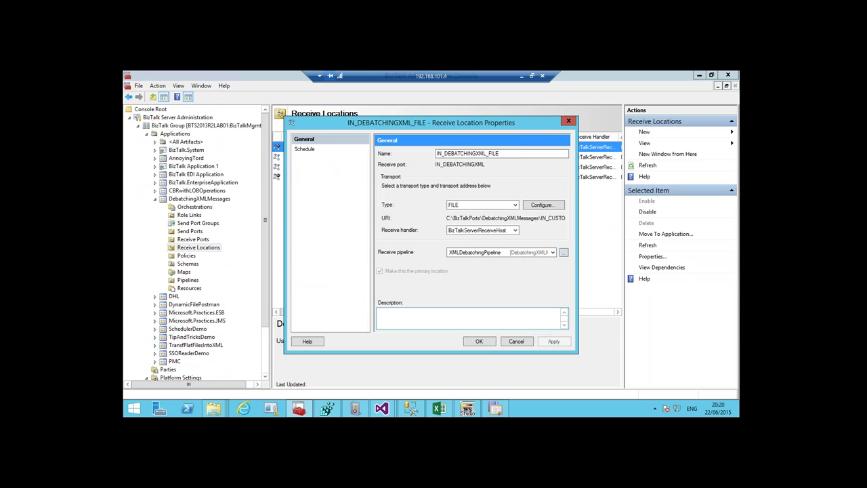
{"action": "left_click", "coordinate": [516, 341]}
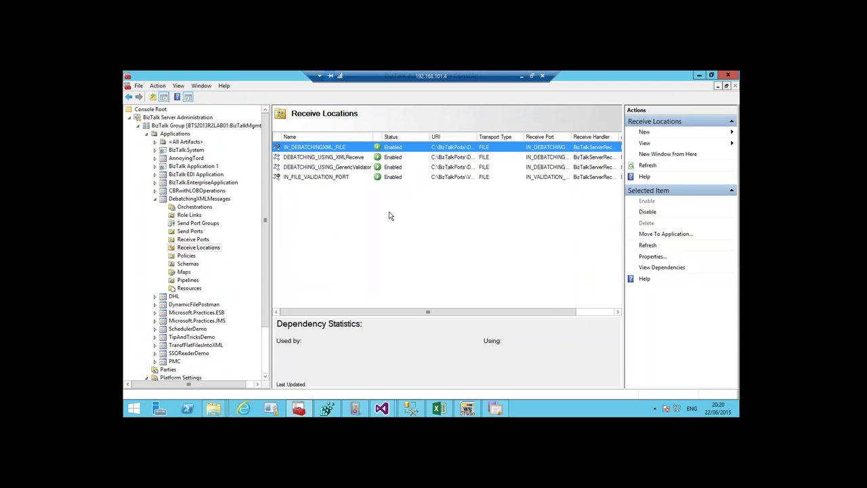
Inspect the XMLReceive pipeline configuration of the DEBATCHING_USING_XMLReceive receive location and cancel both dialogs.
{"action": "double_click", "coordinate": [346, 157]}
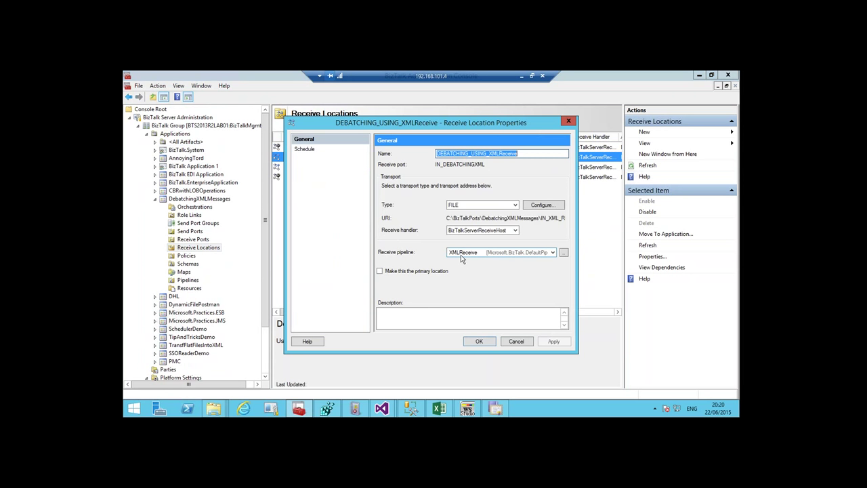
{"action": "left_click", "coordinate": [563, 253]}
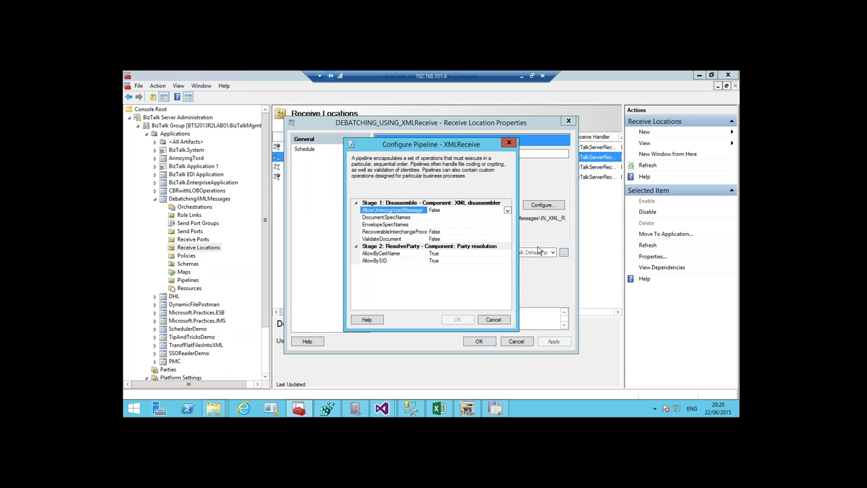
{"action": "left_click", "coordinate": [493, 320]}
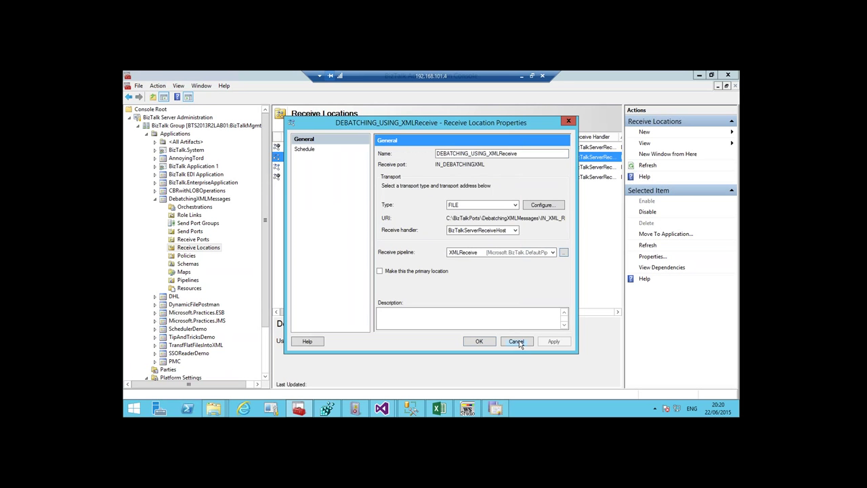
{"action": "left_click", "coordinate": [517, 341]}
Open the XMLValidatorReceive configuration of the DEBATCHING_USING_GenericValidator receive location and copy the XML validator's DocumentSpecName.
{"action": "left_click", "coordinate": [335, 167]}
{"action": "double_click", "coordinate": [335, 167]}
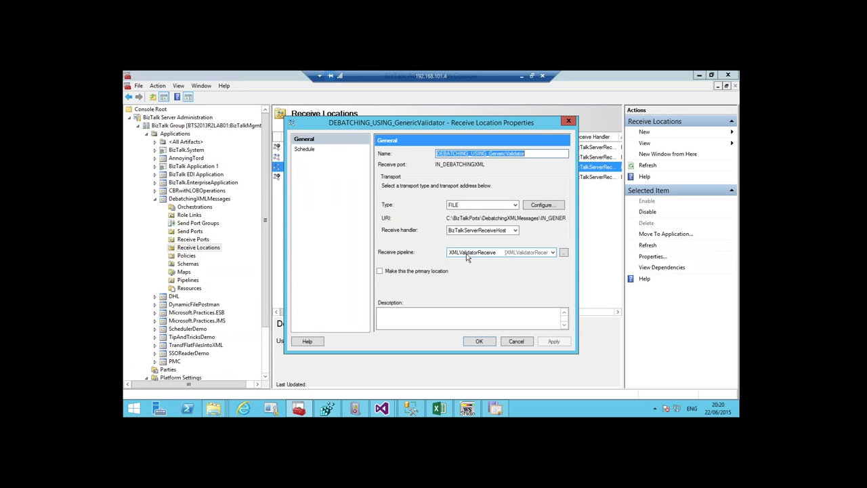
{"action": "left_click", "coordinate": [563, 252]}
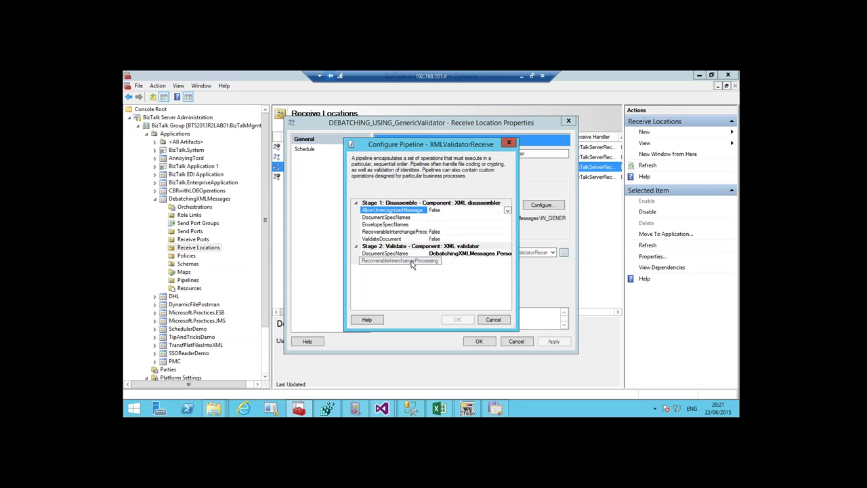
{"action": "double_click", "coordinate": [462, 261]}
{"action": "left_click", "coordinate": [467, 253]}
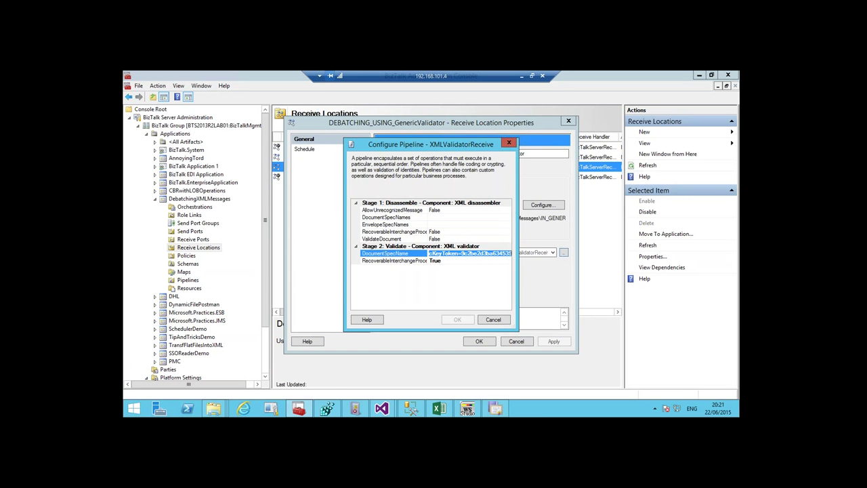
Open Notepad and paste the copied DocumentSpecName for the DebatchingXMLMessages.Person schema into the blank document.
{"action": "key", "text": "super"}
{"action": "type", "text": "no"}
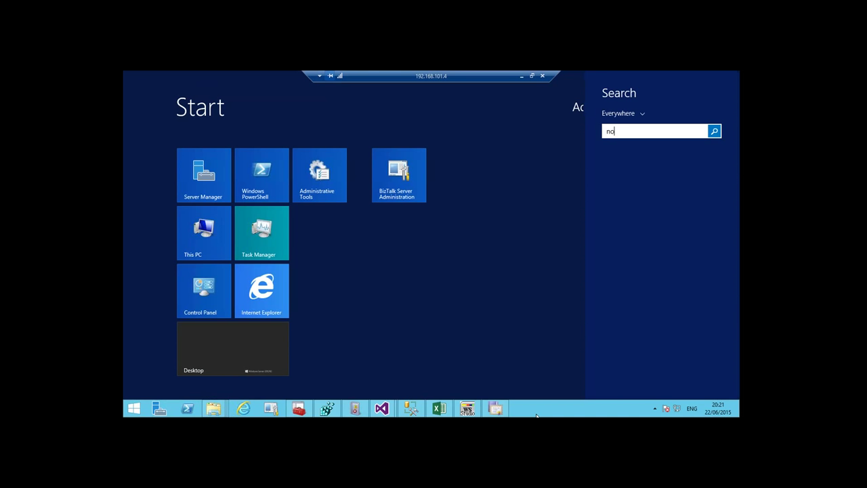
{"action": "type", "text": "tepad"}
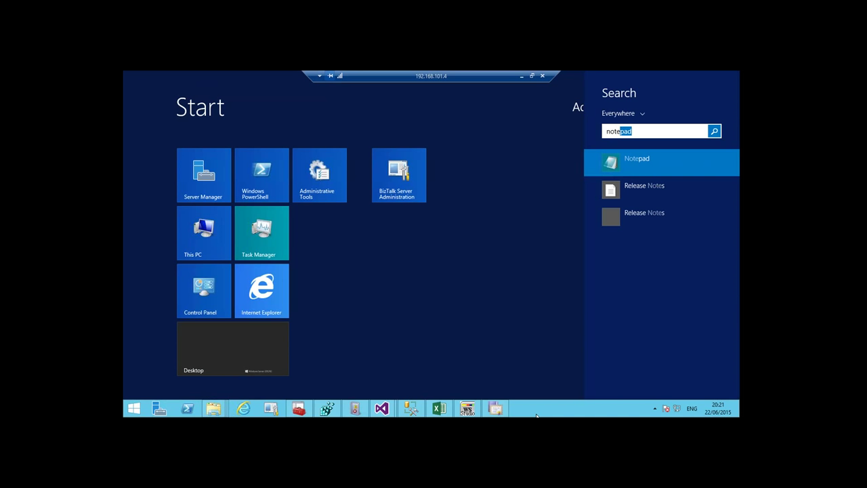
{"action": "key", "text": "Return"}
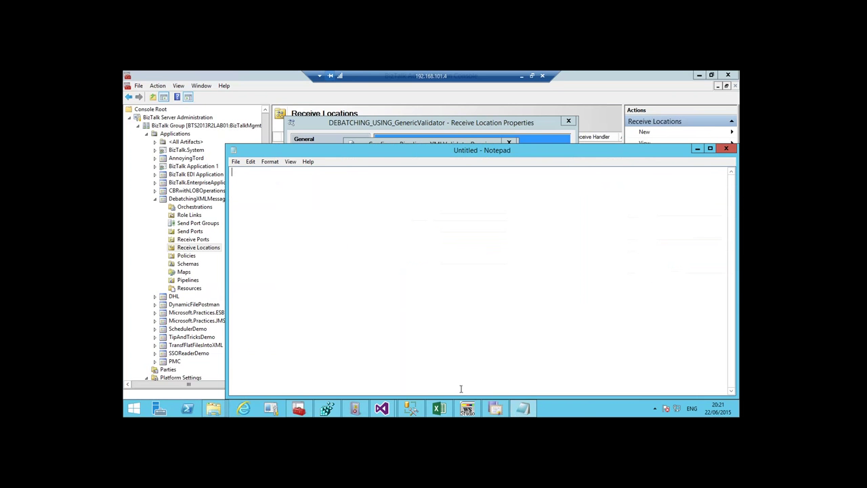
{"action": "type", "text": "DebatchingXMLMessages.Person,DebatchingXMLMessages, Version=1.0.0.0, Culture=neutral, PublicKeyToken=9c2be2d3ba634539"}
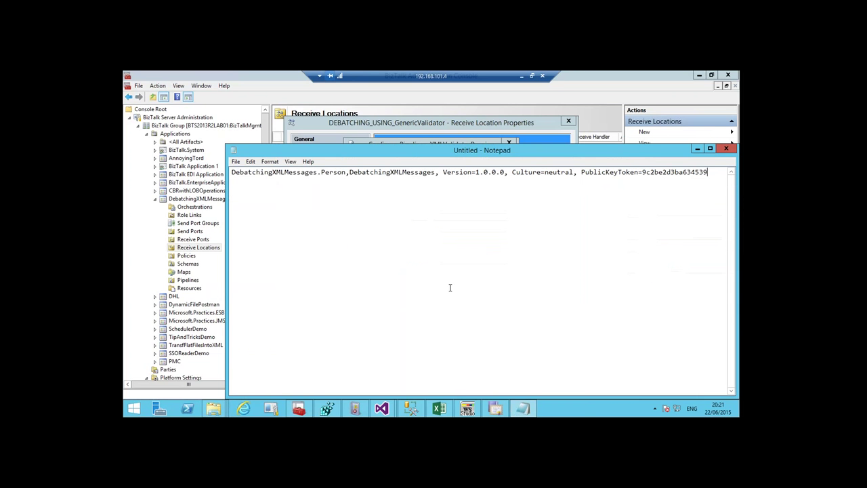
Set the Notepad font to Consolas Regular at size 22.
{"action": "key", "text": "ctrl+a"}
{"action": "left_click", "coordinate": [262, 166]}
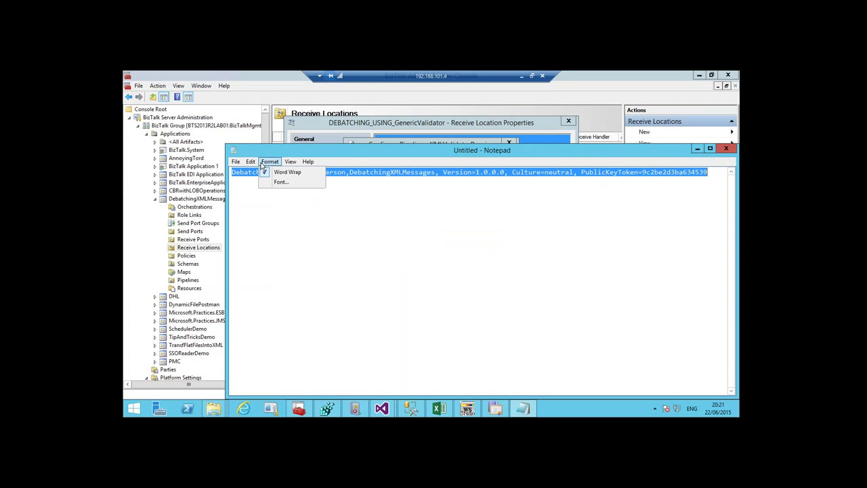
{"action": "left_click", "coordinate": [277, 183]}
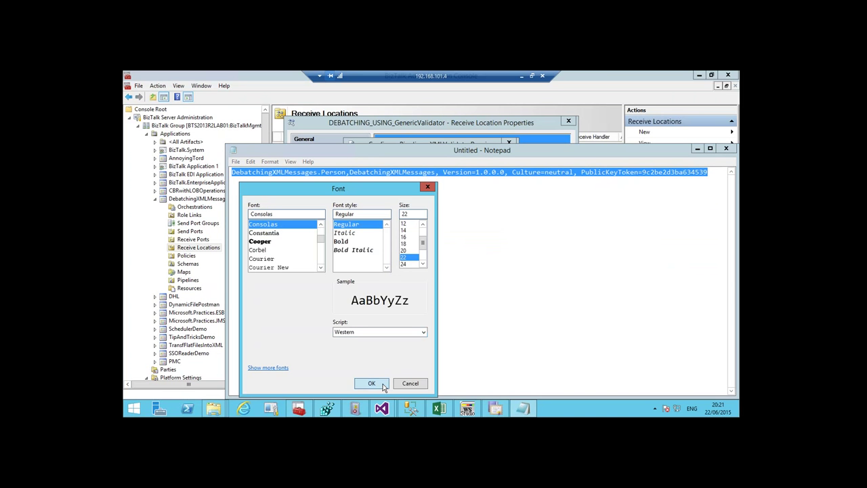
{"action": "key", "text": "Return"}
{"action": "left_click", "coordinate": [483, 251]}
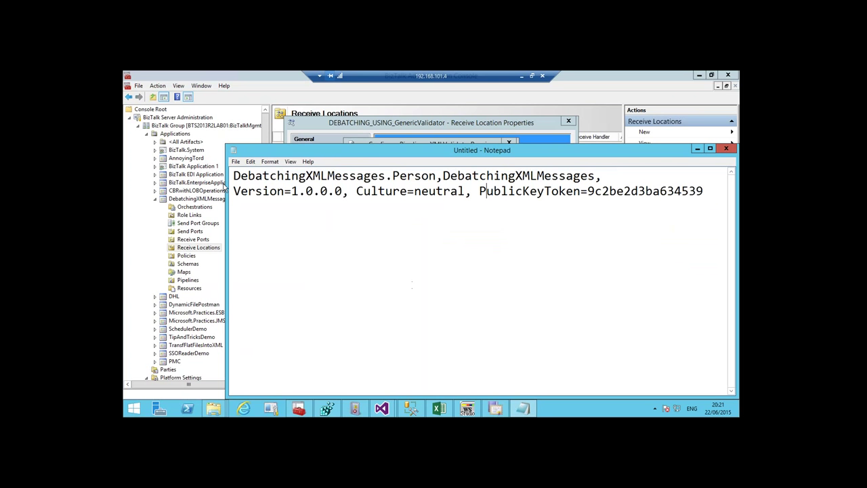
Highlight the schema type name, the fully qualified assembly name, and the complete DocumentSpecName in the note.
{"action": "left_click_drag", "start_coordinate": [234, 175], "coordinate": [438, 176]}
{"action": "left_click_drag", "start_coordinate": [443, 176], "coordinate": [703, 191]}
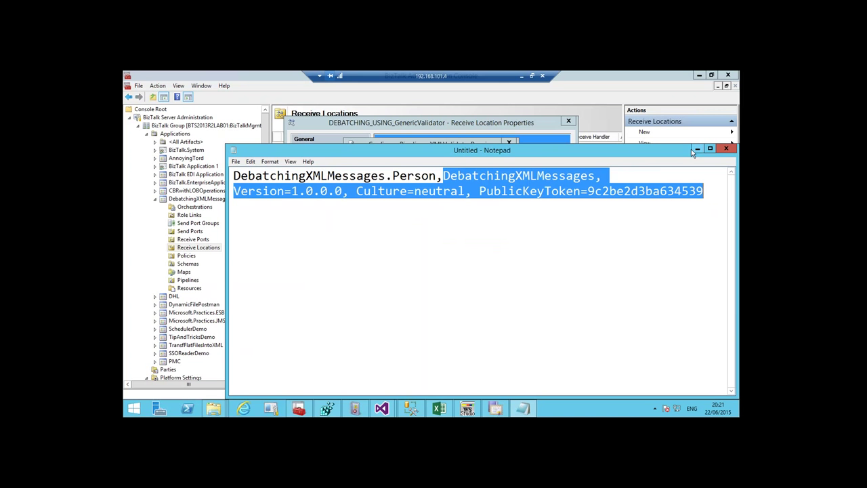
{"action": "left_click_drag", "start_coordinate": [705, 194], "coordinate": [233, 175]}
Return to the XMLValidatorReceive configuration, cancel it, and close the receive location's properties.
{"action": "left_click", "coordinate": [364, 142]}
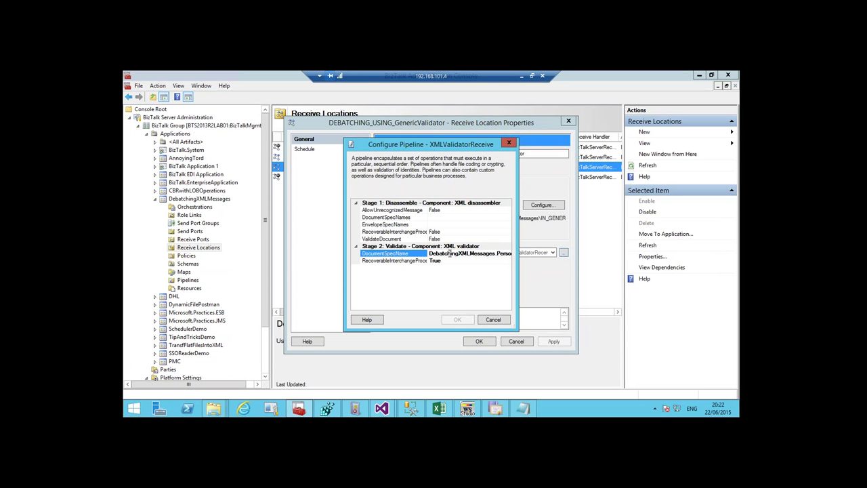
{"action": "left_click", "coordinate": [489, 322]}
{"action": "left_click", "coordinate": [481, 342]}
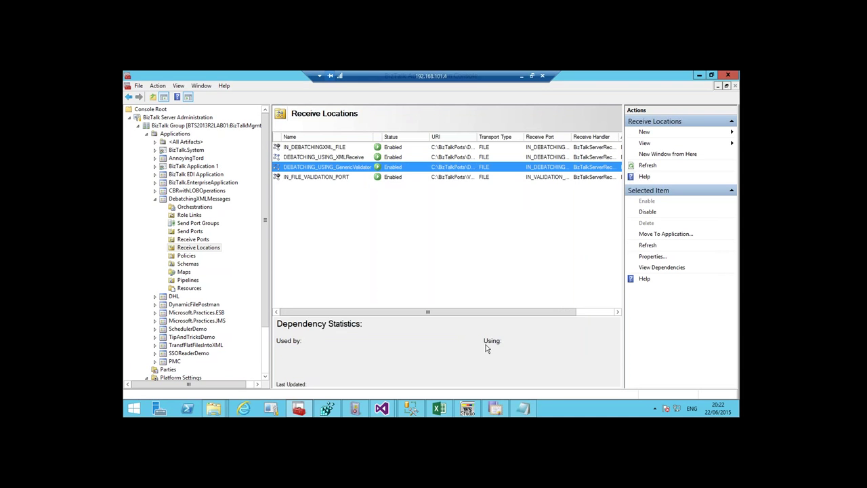
Switch to File Explorer, browse to BizTalkPorts\DebatchingXMLMessages, and check its OUT folder before returning to the parent folder.
{"action": "left_click", "coordinate": [220, 411]}
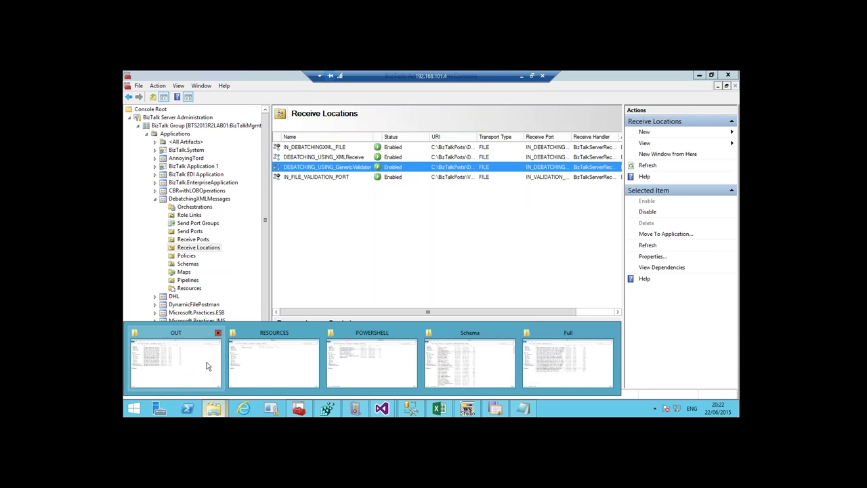
{"action": "left_click", "coordinate": [208, 365]}
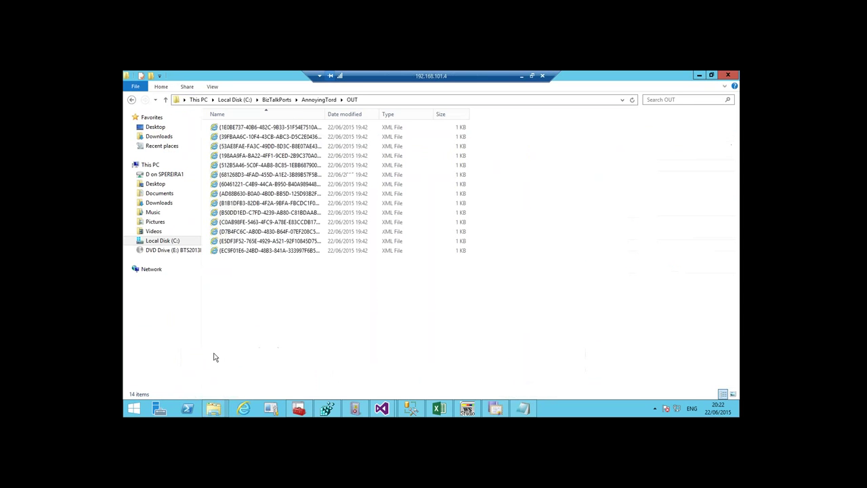
{"action": "left_click", "coordinate": [278, 99]}
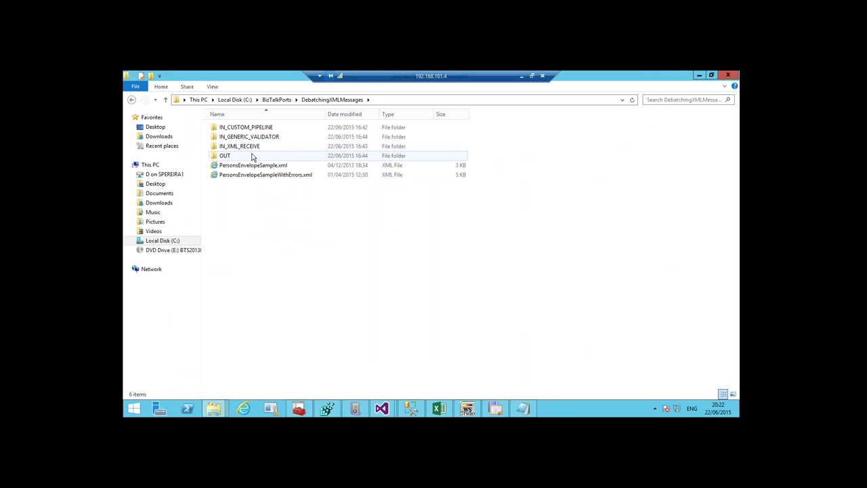
{"action": "double_click", "coordinate": [251, 155]}
{"action": "left_click", "coordinate": [332, 100]}
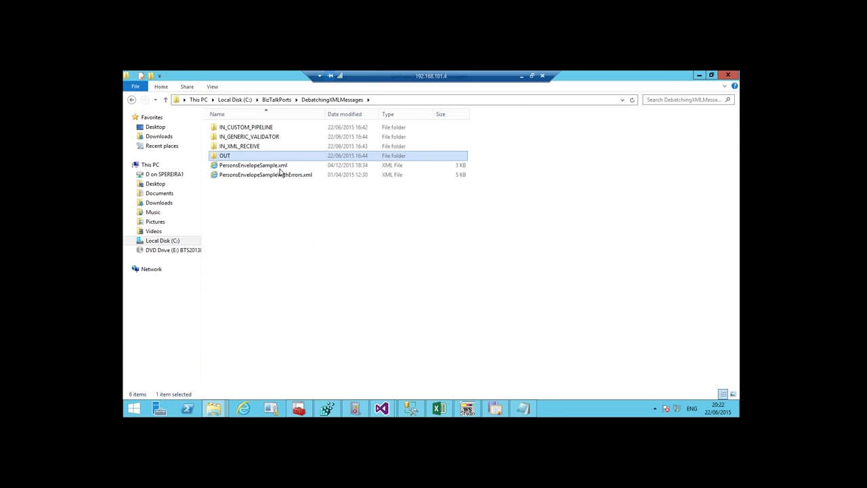
Copy PersonsEnvelopeSampleWithErrors.xml into the IN_CUSTOM_PIPELINE folder.
{"action": "left_click", "coordinate": [291, 174]}
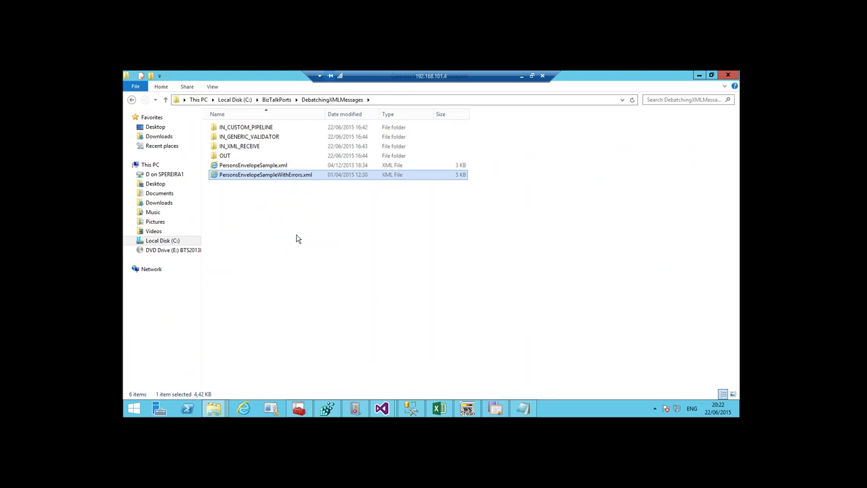
{"action": "double_click", "coordinate": [254, 128]}
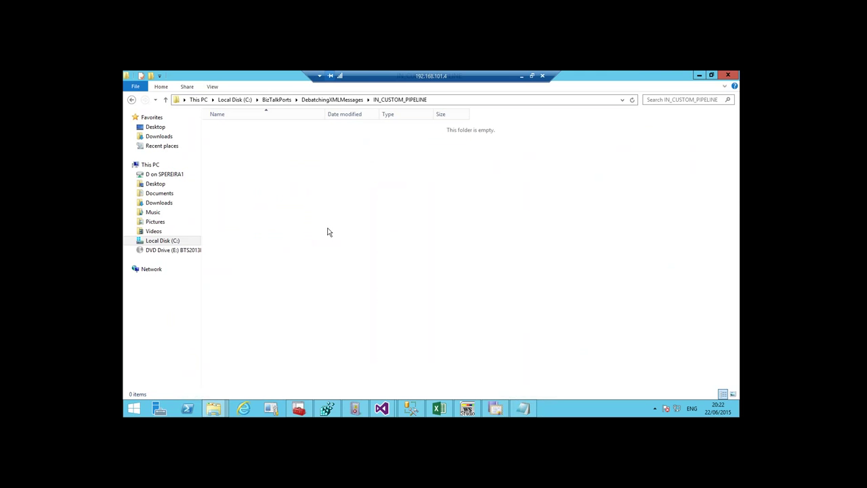
{"action": "key", "text": "ctrl+v"}
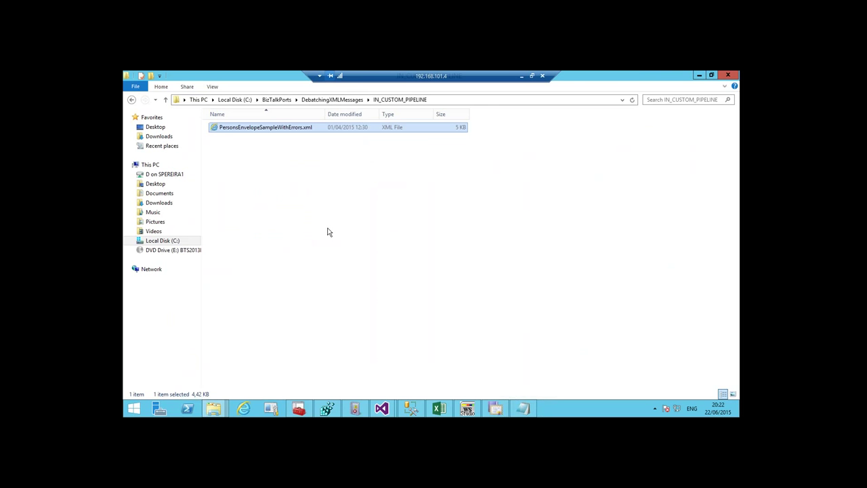
Return to the DebatchingXMLMessages folder, open OUT, and select all the debatched message files.
{"action": "left_click", "coordinate": [327, 101]}
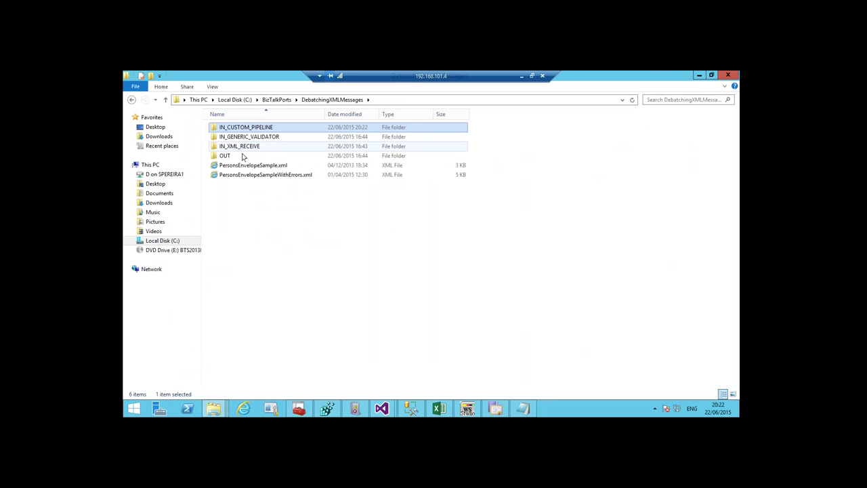
{"action": "double_click", "coordinate": [243, 156]}
{"action": "key", "text": "ctrl+a"}
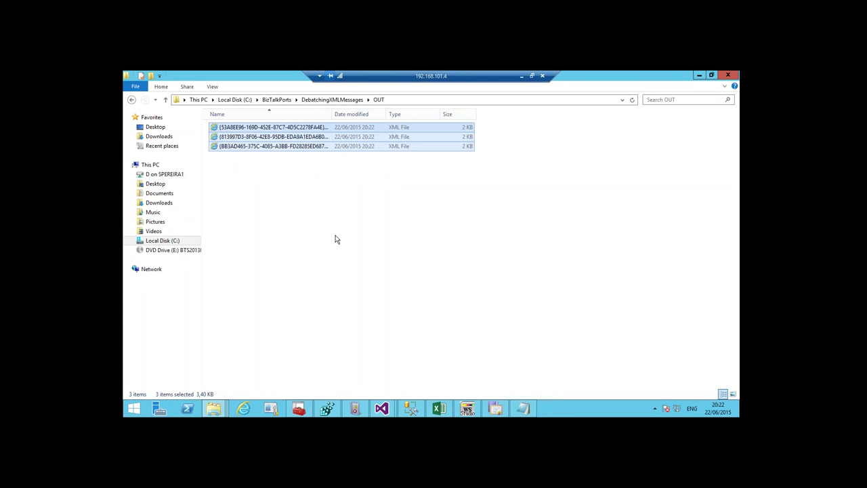
Switch to the BizTalk Server Administration Console and list the BizTalk Group's suspended service instances grouped by service name.
{"action": "left_click", "coordinate": [299, 408]}
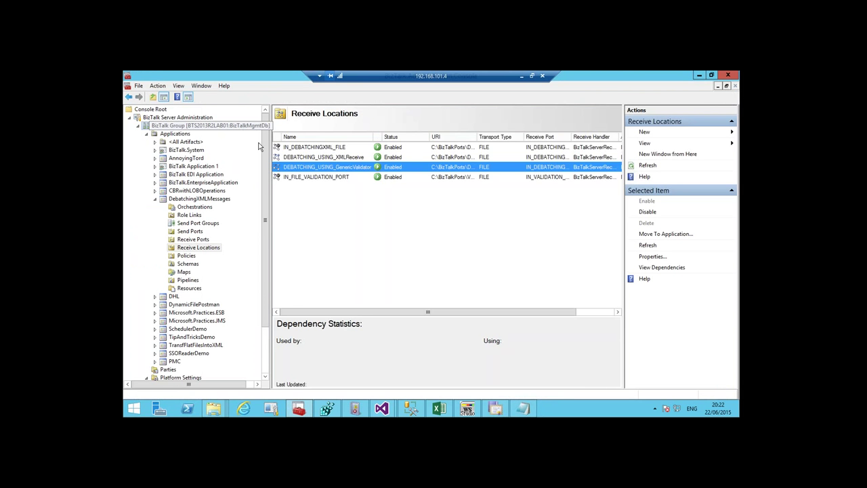
{"action": "left_click", "coordinate": [203, 126]}
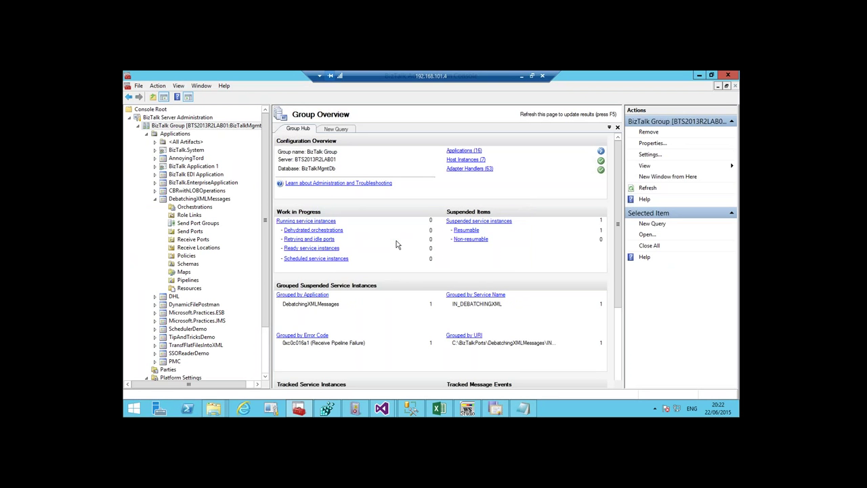
{"action": "left_click", "coordinate": [476, 295]}
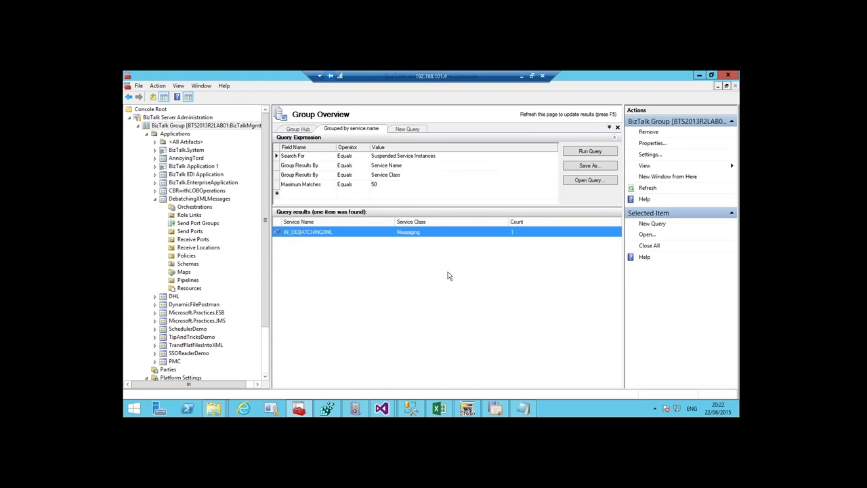
Terminate the suspended IN_DEBATCHINGXML service instance, rerun the query, and close the query results.
{"action": "left_click", "coordinate": [307, 232]}
{"action": "right_click", "coordinate": [307, 234]}
{"action": "left_click", "coordinate": [348, 250]}
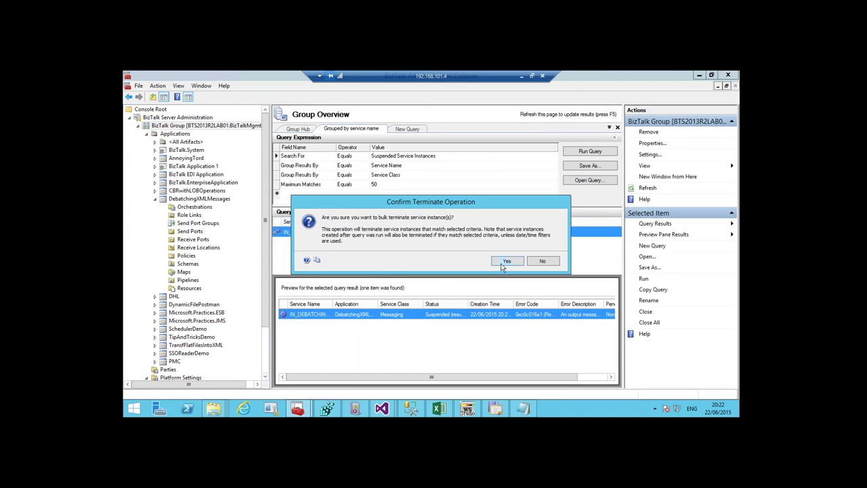
{"action": "left_click", "coordinate": [507, 262]}
{"action": "left_click", "coordinate": [505, 290]}
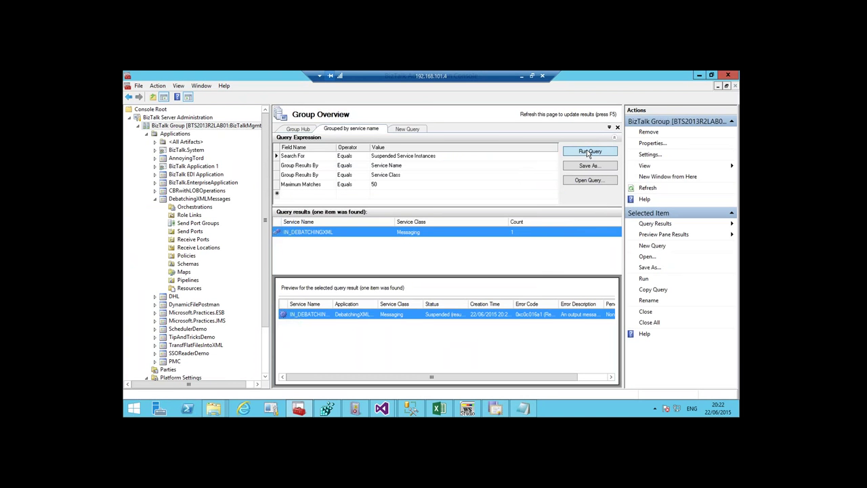
{"action": "left_click", "coordinate": [589, 151]}
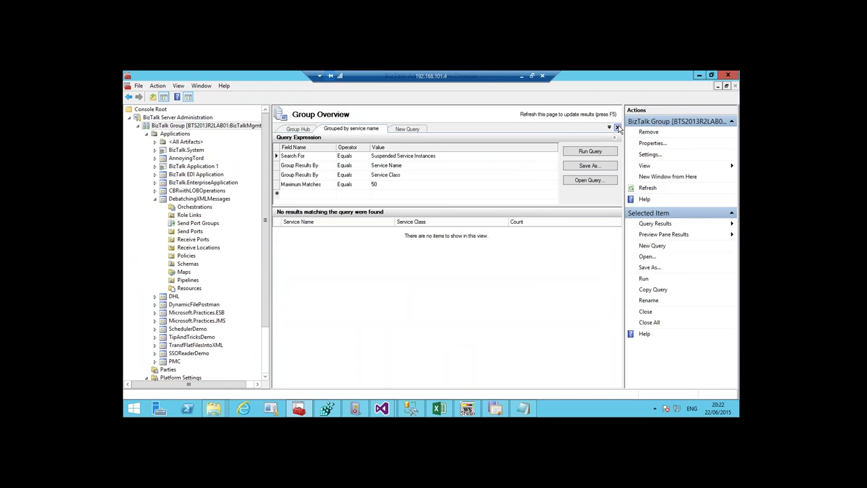
{"action": "left_click", "coordinate": [618, 128]}
Switch to the OUT folder in File Explorer and delete all the output message files.
{"action": "mouse_move", "coordinate": [213, 408]}
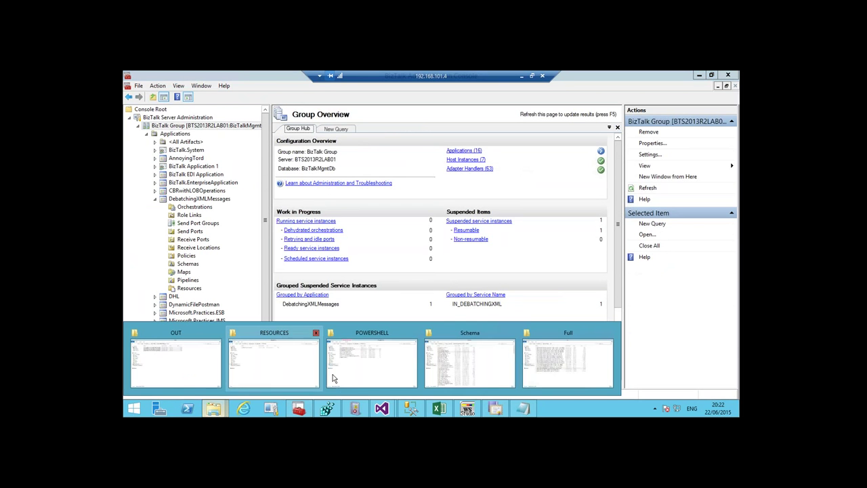
{"action": "left_click", "coordinate": [142, 355]}
{"action": "left_click_drag", "start_coordinate": [366, 221], "coordinate": [275, 119]}
{"action": "key", "text": "Delete"}
{"action": "key", "text": "Return"}
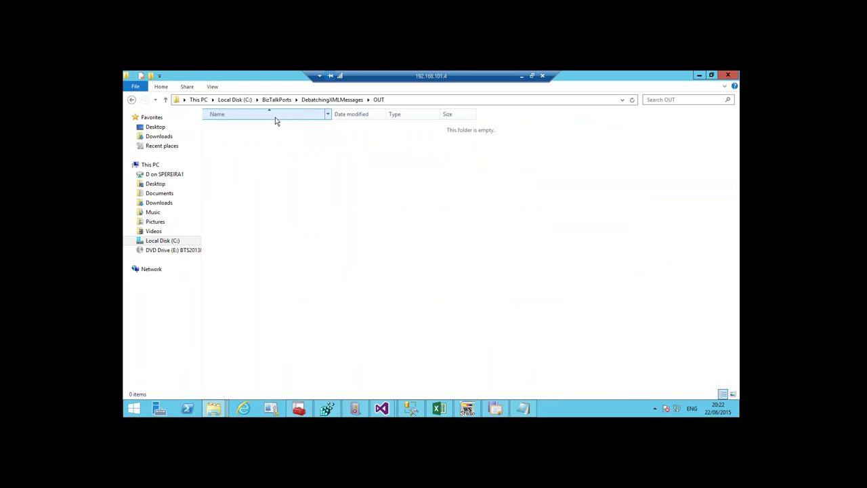
Copy PersonsEnvelopeSampleWithErrors.xml from the DebatchingXMLMessages folder into the IN_XML_RECEIVE folder.
{"action": "left_click", "coordinate": [325, 101]}
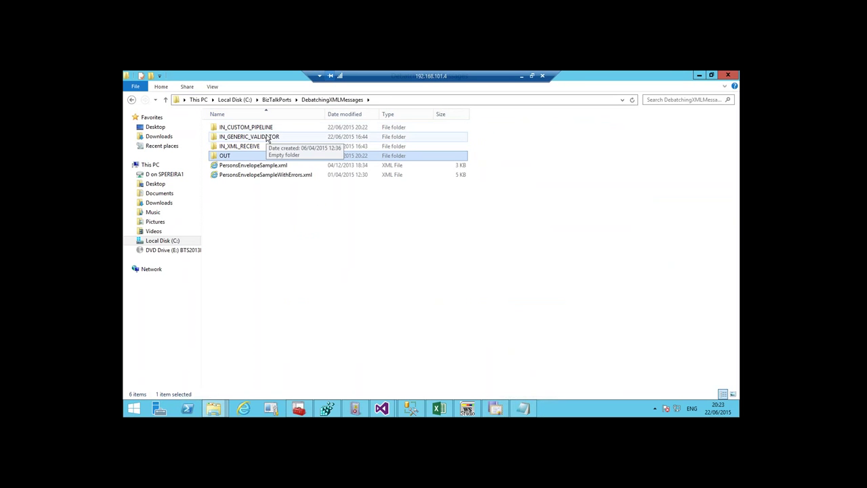
{"action": "double_click", "coordinate": [262, 147]}
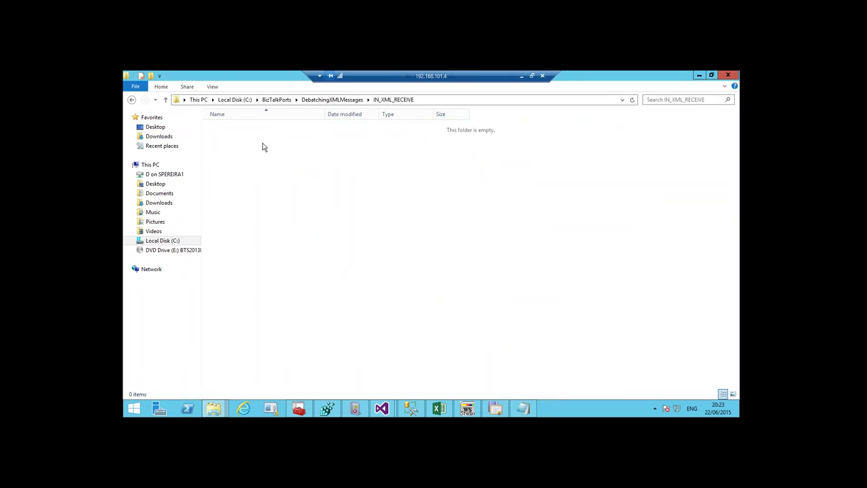
{"action": "left_click", "coordinate": [341, 103]}
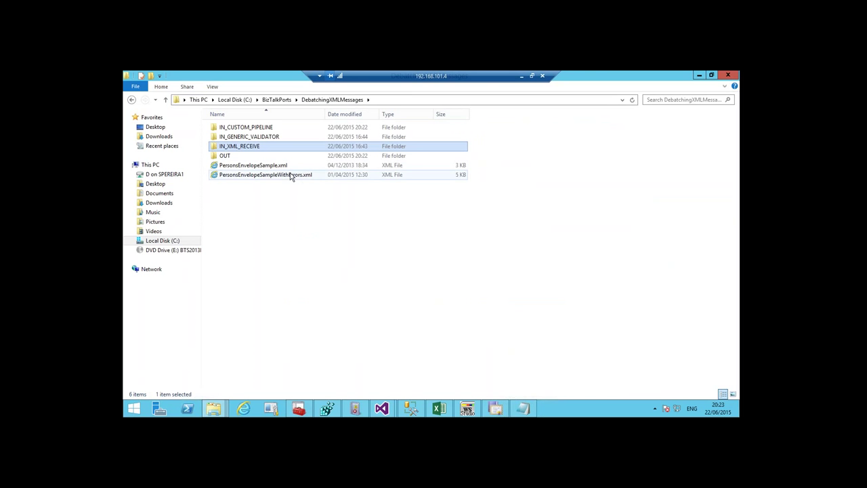
{"action": "left_click", "coordinate": [291, 174]}
{"action": "left_click_drag", "start_coordinate": [264, 175], "coordinate": [237, 147]}
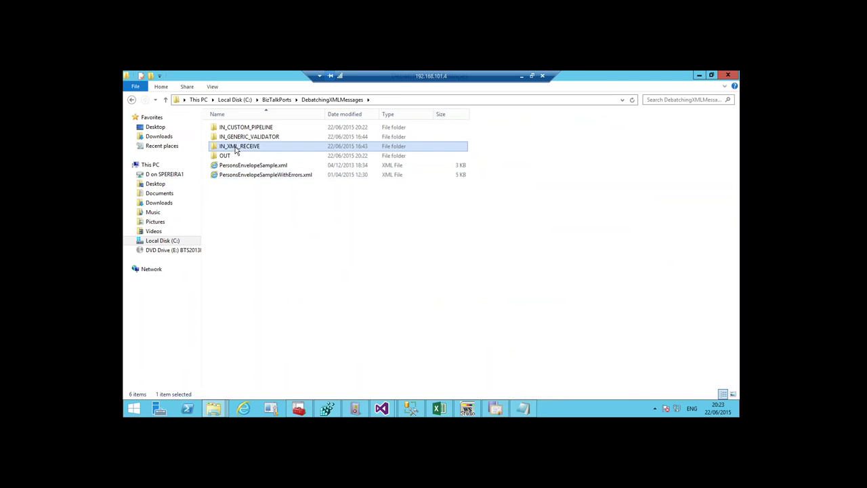
{"action": "double_click", "coordinate": [239, 146]}
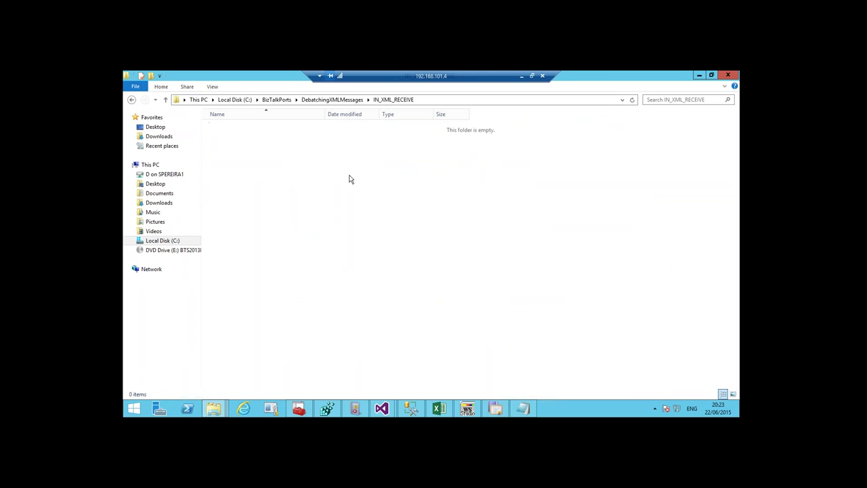
Check the messages produced in the OUT folder, view the first XML file in the browser, and close it.
{"action": "left_click", "coordinate": [343, 100]}
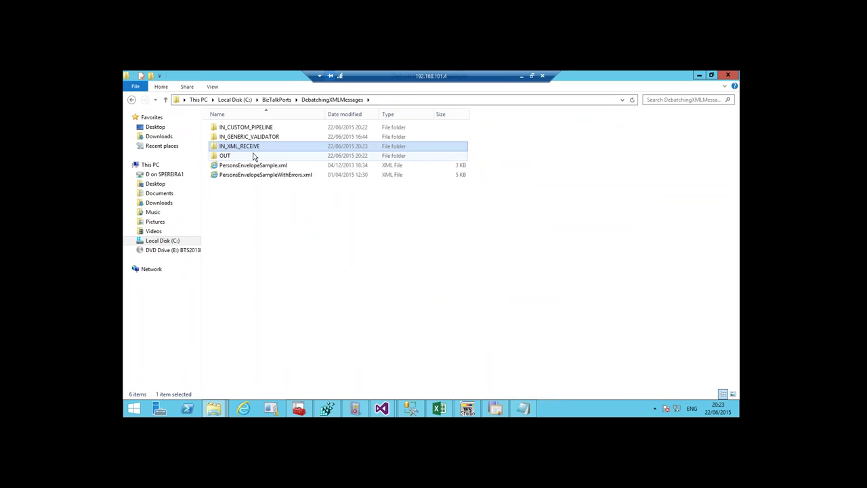
{"action": "double_click", "coordinate": [251, 155]}
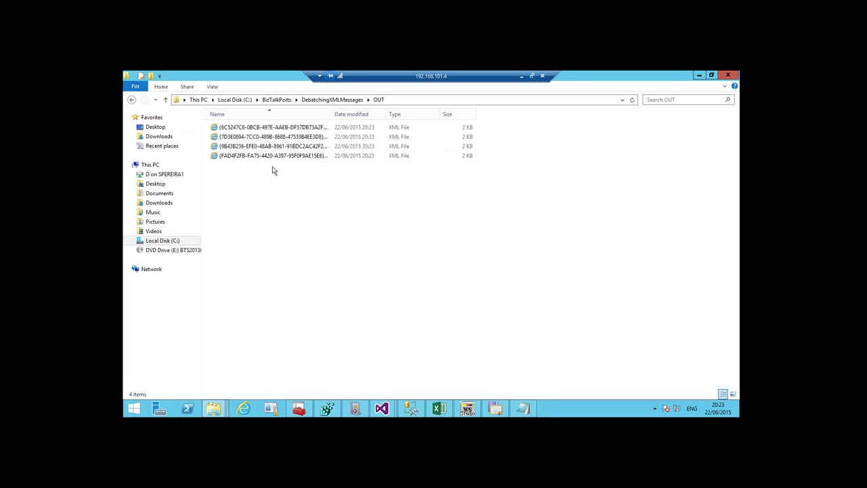
{"action": "left_click", "coordinate": [268, 128]}
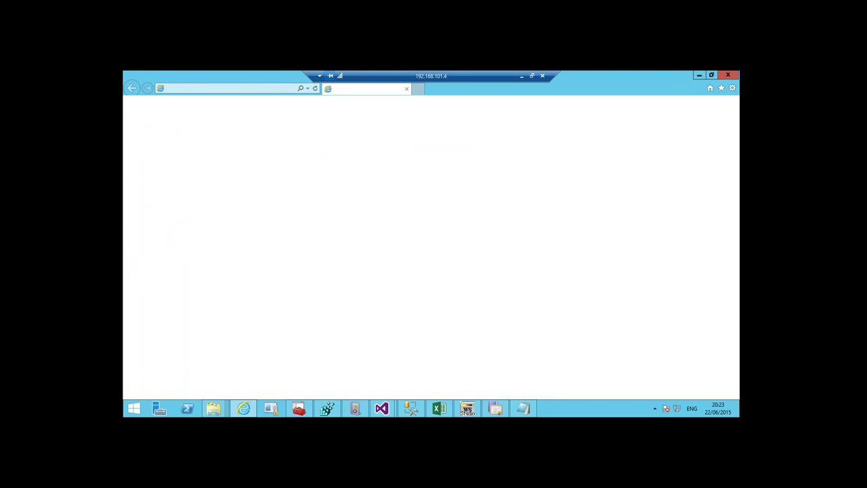
{"action": "left_click", "coordinate": [727, 75]}
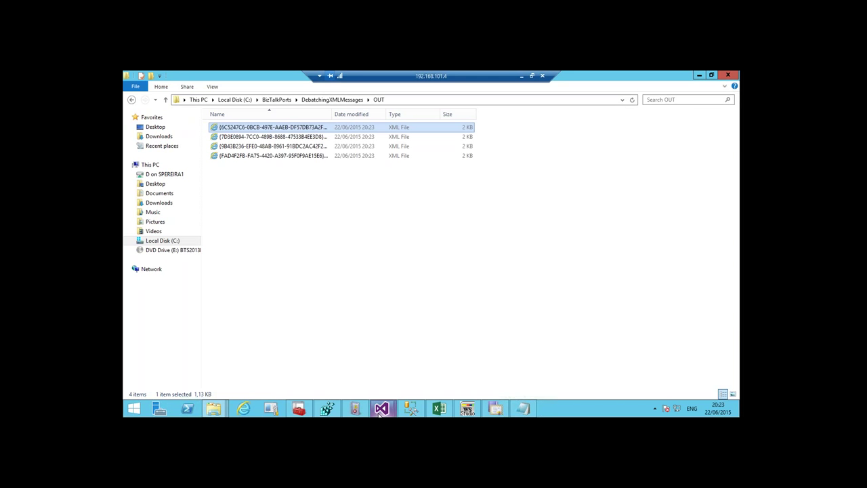
Switch to the BizTalk console, review the DEBATCHING_USING_XMLReceive location's XMLReceive pipeline configuration, and close it without changes.
{"action": "left_click", "coordinate": [310, 411]}
{"action": "left_click", "coordinate": [217, 248]}
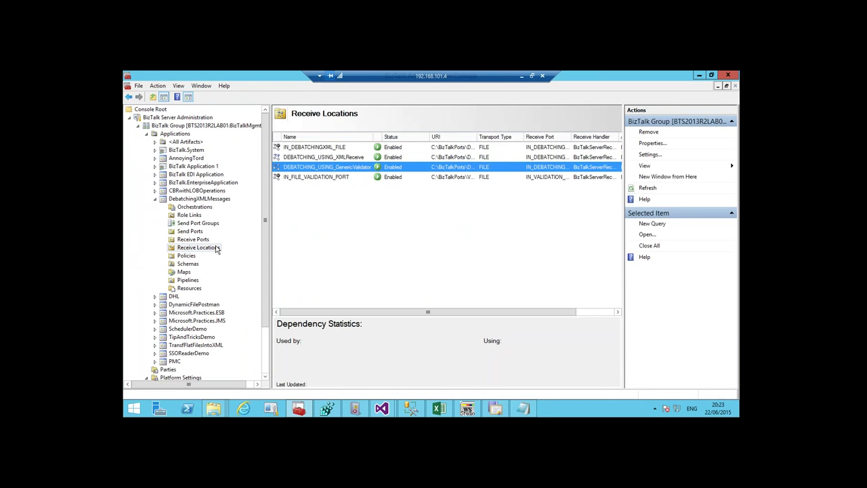
{"action": "left_click", "coordinate": [317, 167]}
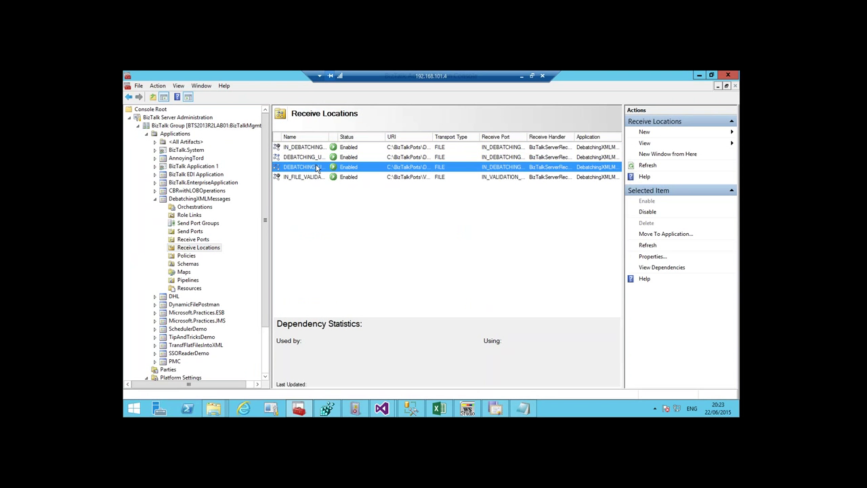
{"action": "double_click", "coordinate": [317, 167]}
{"action": "key", "text": "Escape"}
{"action": "double_click", "coordinate": [318, 157]}
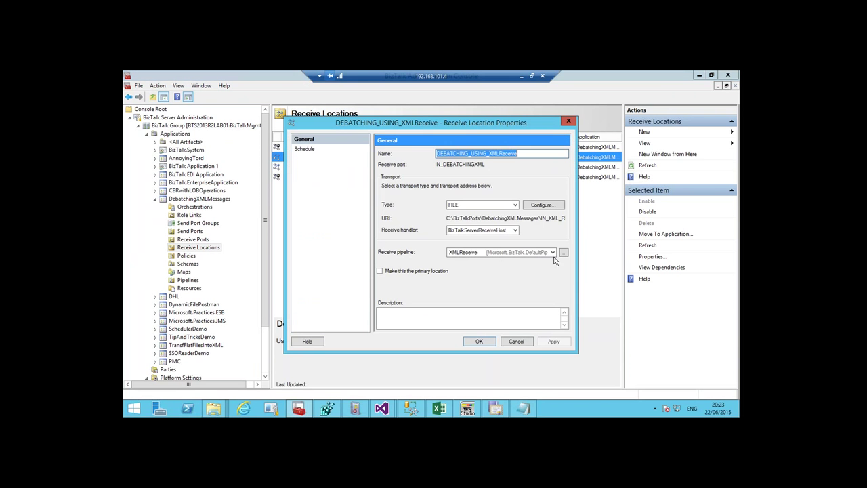
{"action": "left_click", "coordinate": [563, 252]}
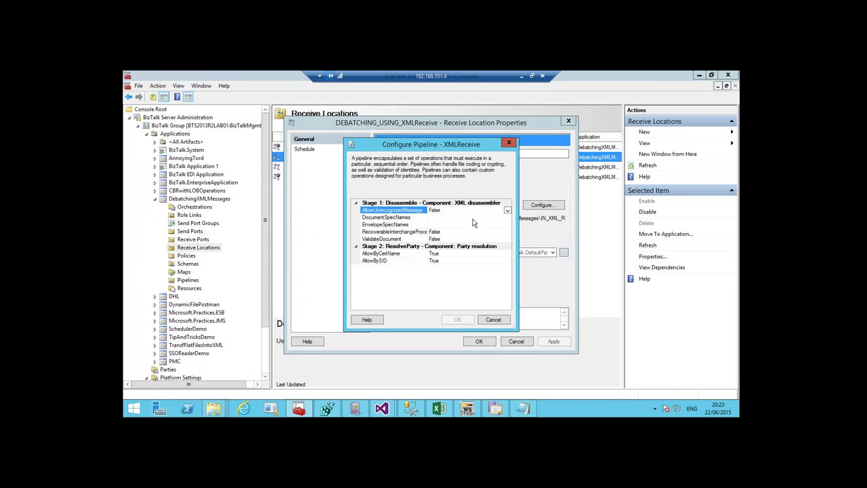
{"action": "left_click", "coordinate": [508, 143]}
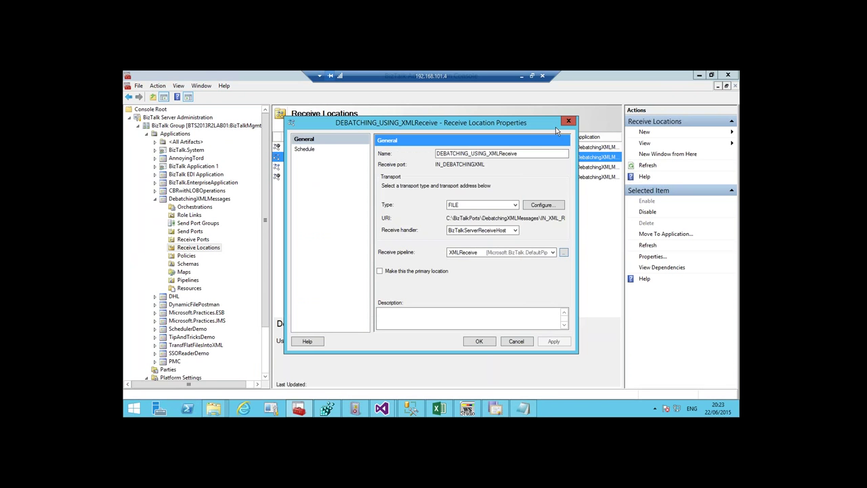
{"action": "left_click", "coordinate": [568, 122]}
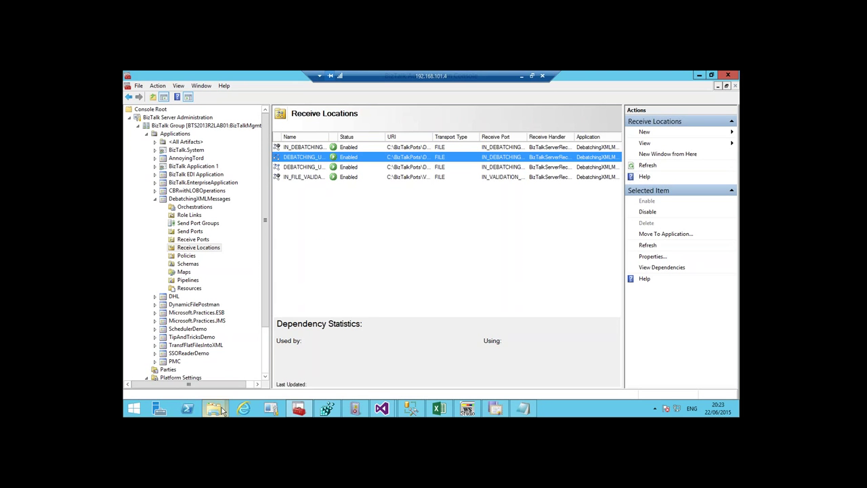
Return to the OUT folder in File Explorer and delete the messages generated through the XMLReceive pipeline.
{"action": "mouse_move", "coordinate": [215, 408]}
{"action": "left_click", "coordinate": [170, 368]}
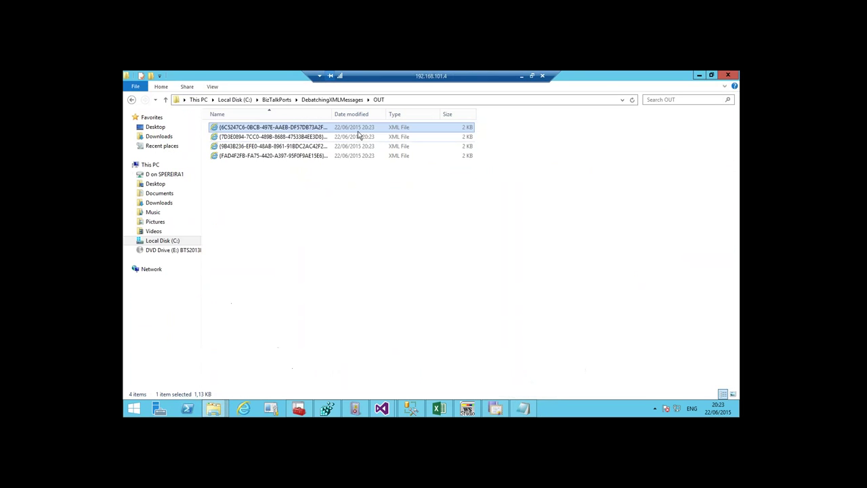
{"action": "left_click_drag", "start_coordinate": [304, 199], "coordinate": [268, 120]}
{"action": "key", "text": "Delete"}
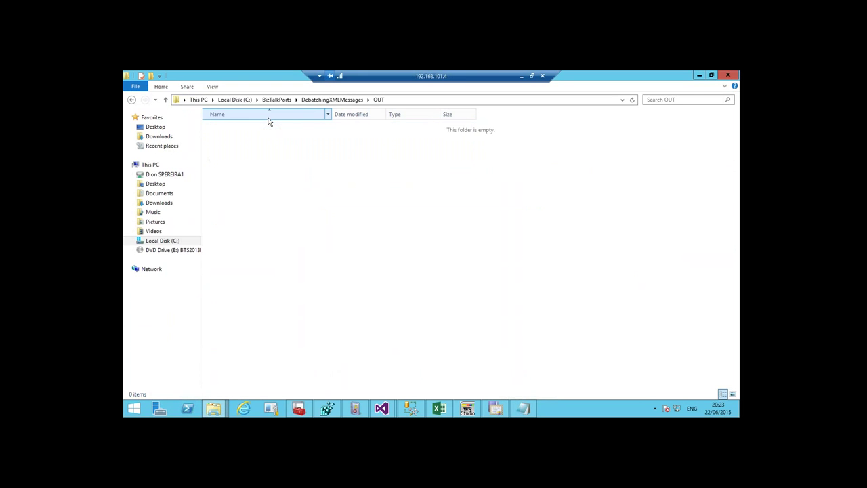
Copy PersonsEnvelopeSampleWithErrors.xml into the IN_GENERIC_VALIDATOR folder.
{"action": "left_click", "coordinate": [332, 99]}
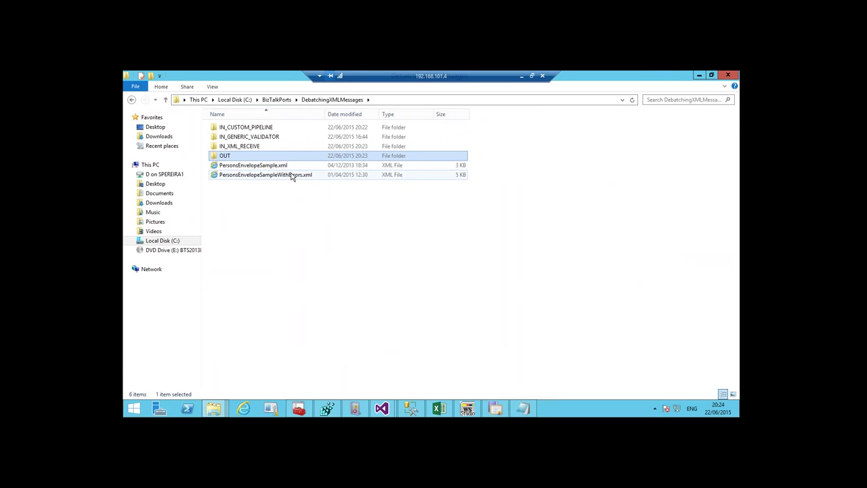
{"action": "left_click", "coordinate": [293, 176]}
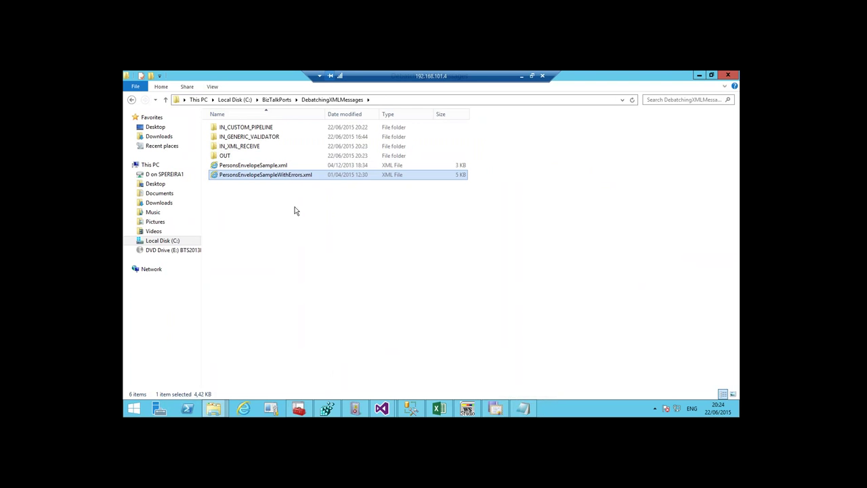
{"action": "double_click", "coordinate": [255, 138]}
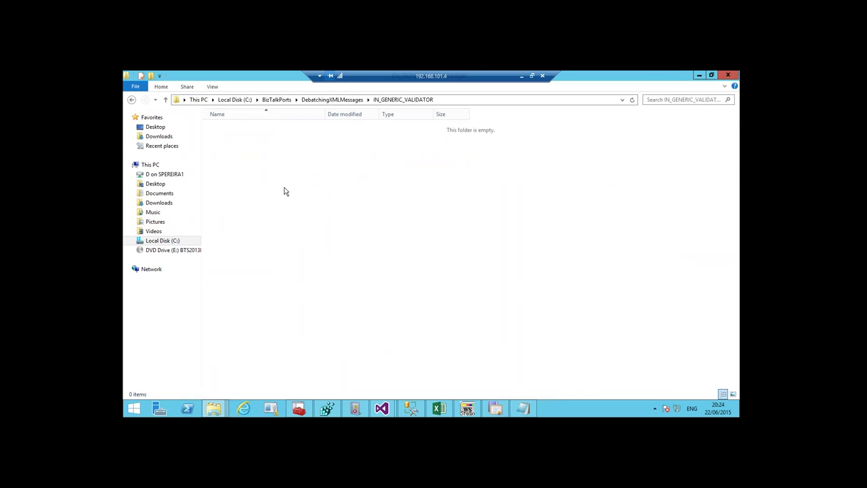
{"action": "key", "text": "ctrl+v"}
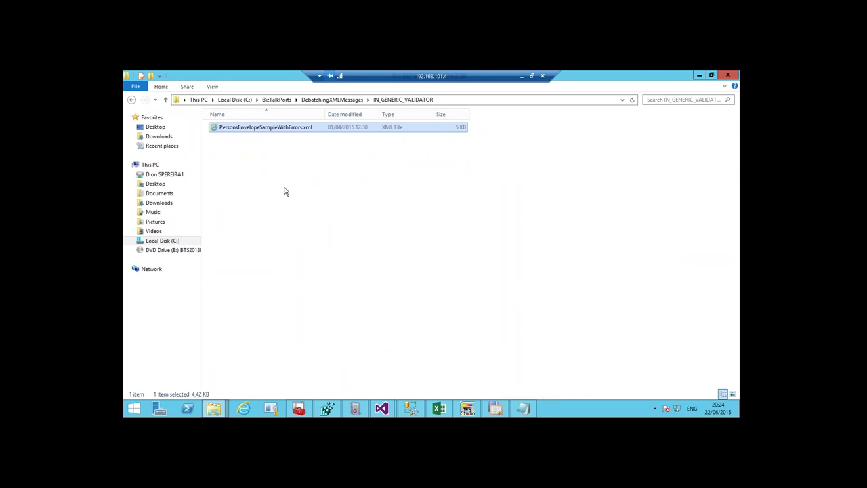
Open the OUT folder and select the messages debatched by the generic validator pipeline.
{"action": "left_click", "coordinate": [344, 102]}
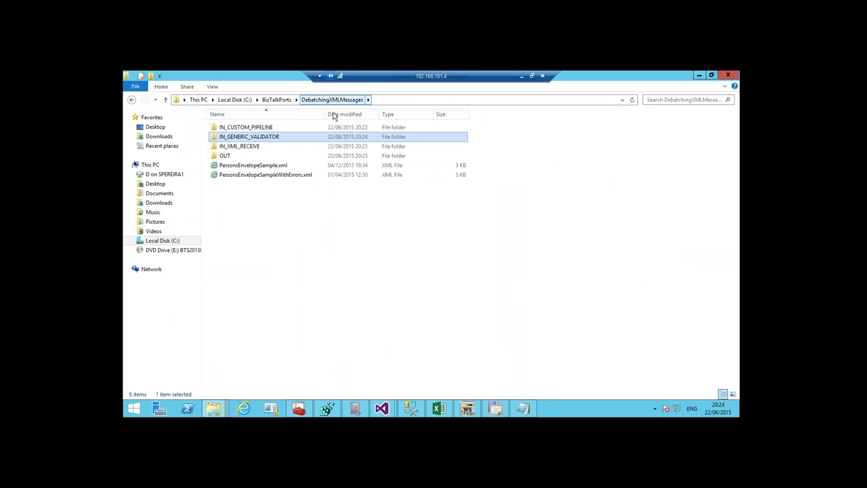
{"action": "double_click", "coordinate": [242, 156]}
{"action": "left_click_drag", "start_coordinate": [341, 200], "coordinate": [276, 153]}
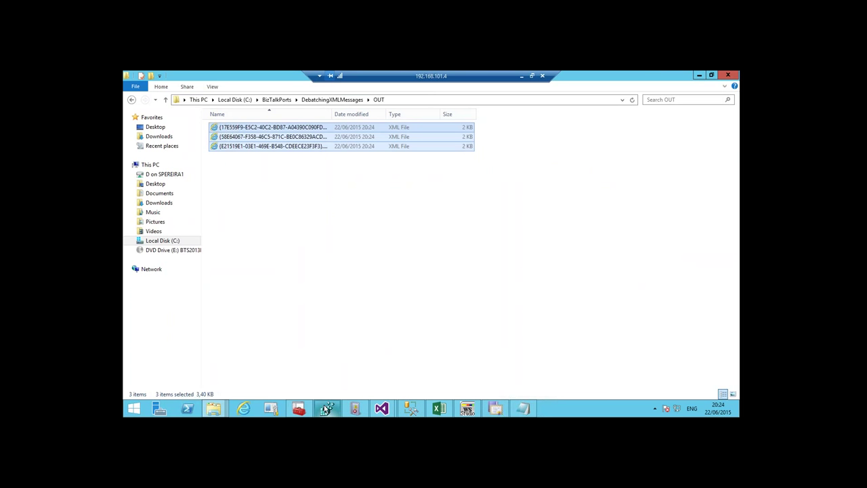
Switch to the BizTalk Server Administration Console and check the BizTalk Group overview for suspended instances.
{"action": "left_click", "coordinate": [298, 408]}
{"action": "left_click", "coordinate": [205, 119]}
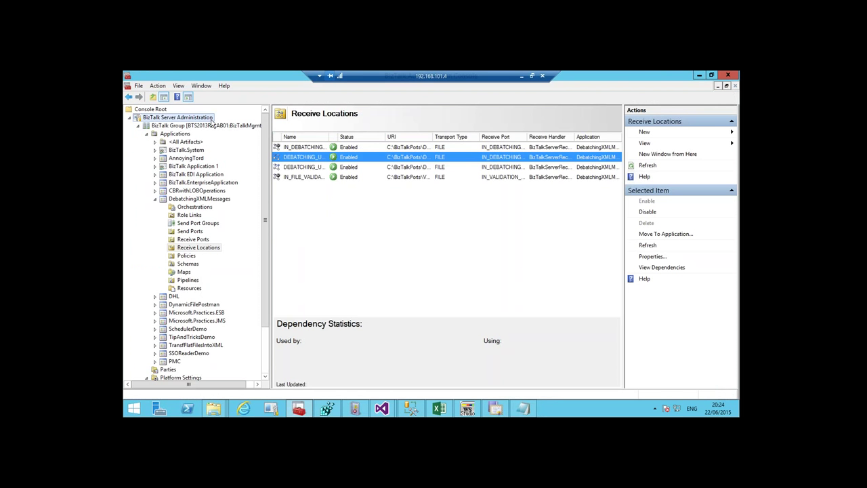
{"action": "left_click", "coordinate": [209, 126]}
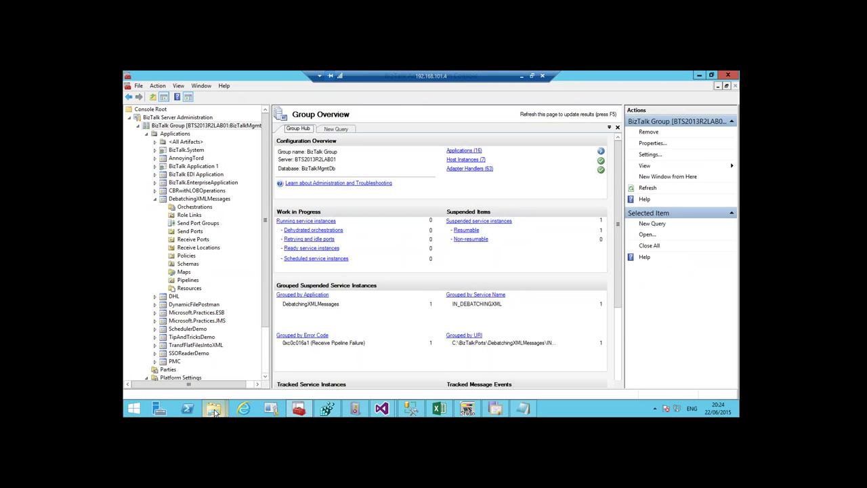
Switch to the BizTalkLondon solution in Visual Studio and close the open XMLValidatorReceive, XMLDebatchingPipeline, Person and PersonsEnvelope files.
{"action": "mouse_move", "coordinate": [381, 408]}
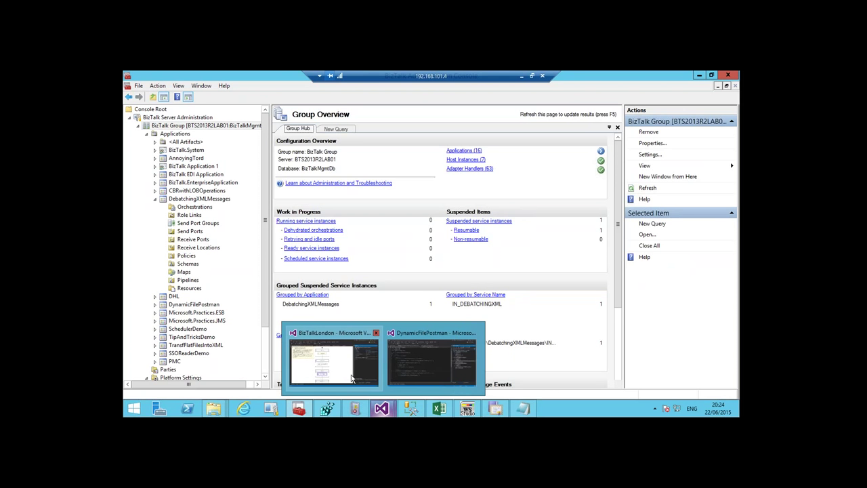
{"action": "left_click", "coordinate": [352, 377]}
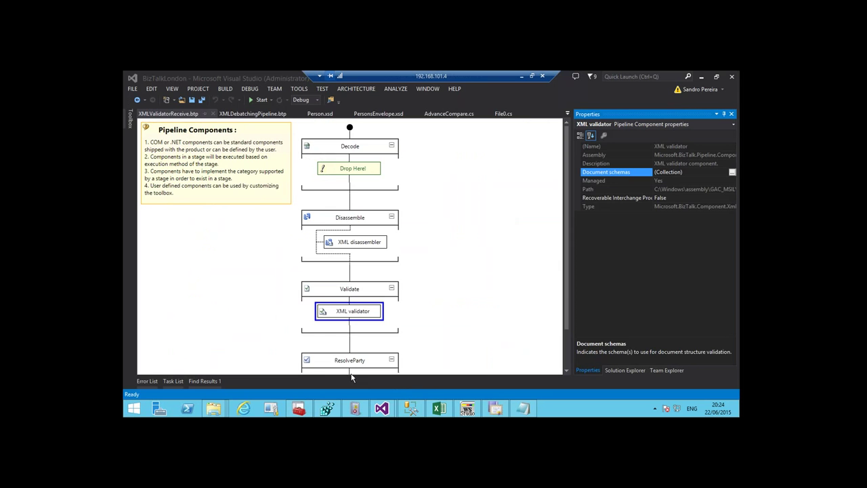
{"action": "left_click", "coordinate": [212, 114]}
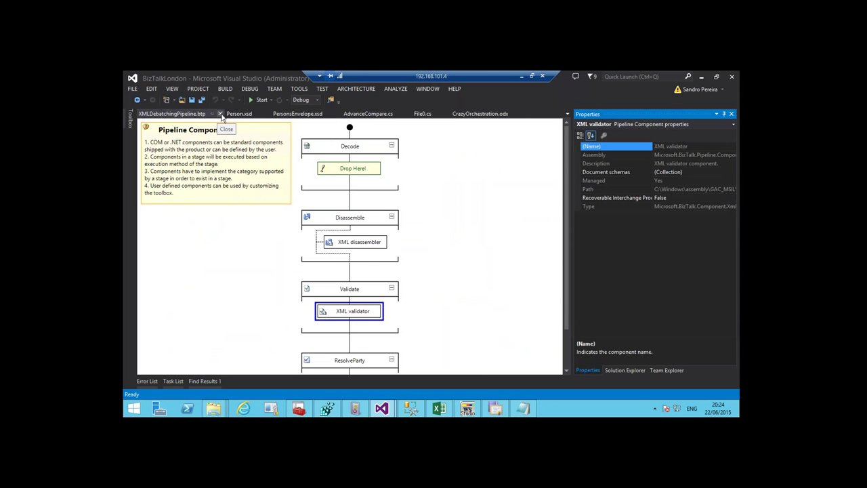
{"action": "left_click", "coordinate": [219, 114]}
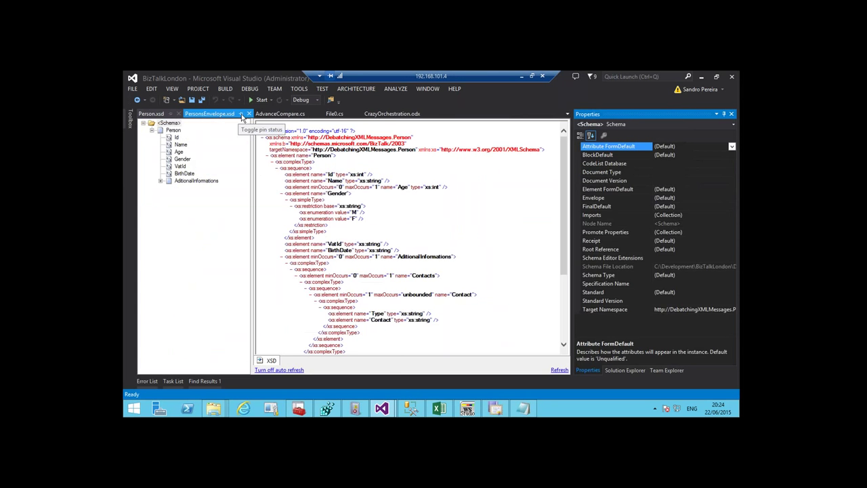
{"action": "left_click", "coordinate": [247, 114]}
{"action": "left_click", "coordinate": [178, 113]}
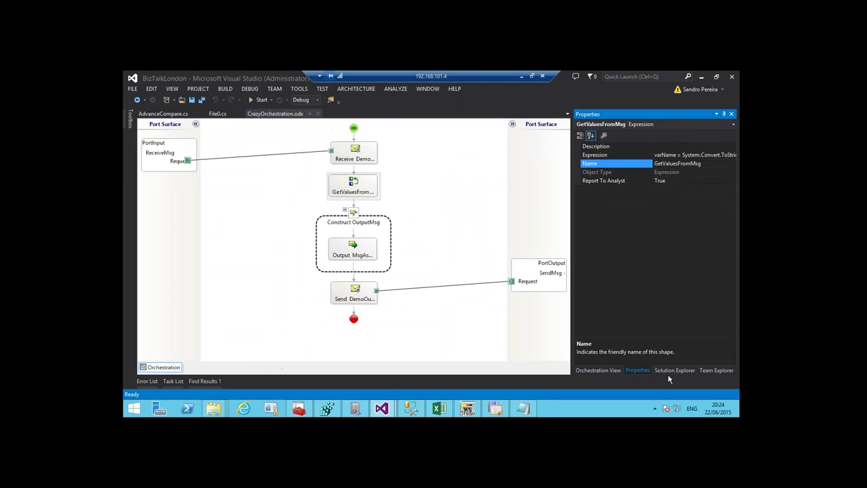
Review the Pessoa record fields of TXT_to_XML.xsd in the TransformarFlatFilesEmXML project, and close the schema.
{"action": "left_click", "coordinate": [672, 370]}
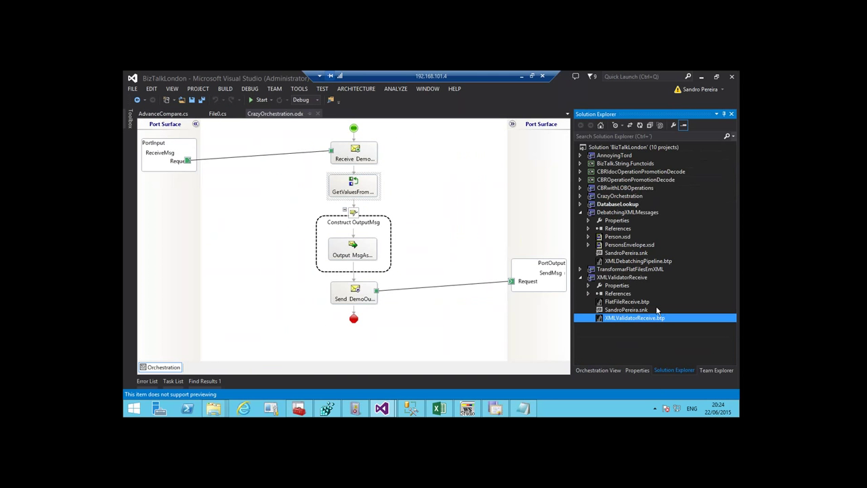
{"action": "left_click", "coordinate": [581, 212]}
{"action": "left_click", "coordinate": [581, 220]}
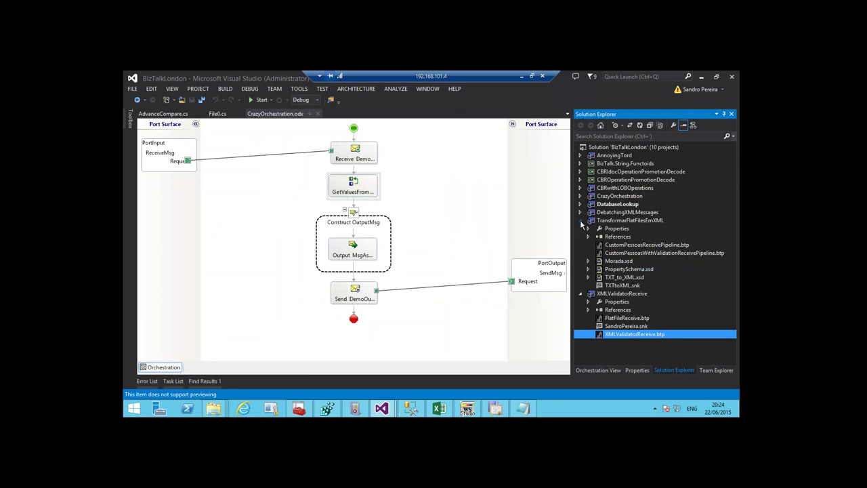
{"action": "double_click", "coordinate": [630, 278]}
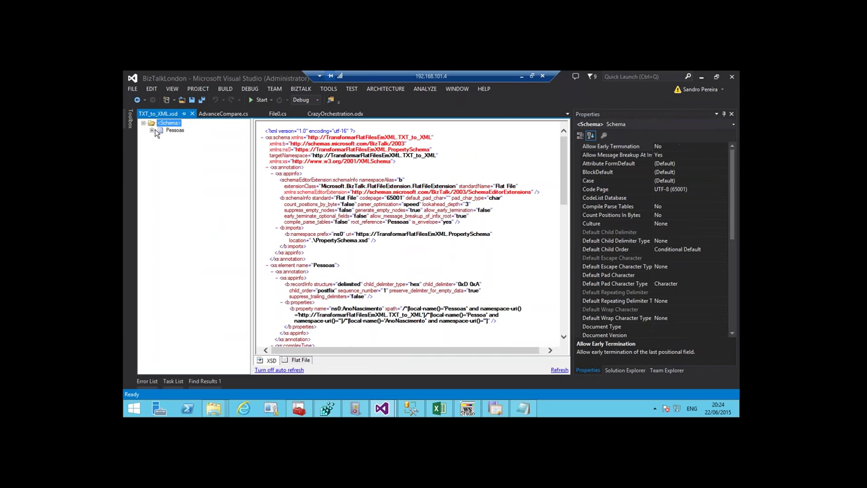
{"action": "left_click", "coordinate": [152, 130]}
{"action": "left_click", "coordinate": [161, 137]}
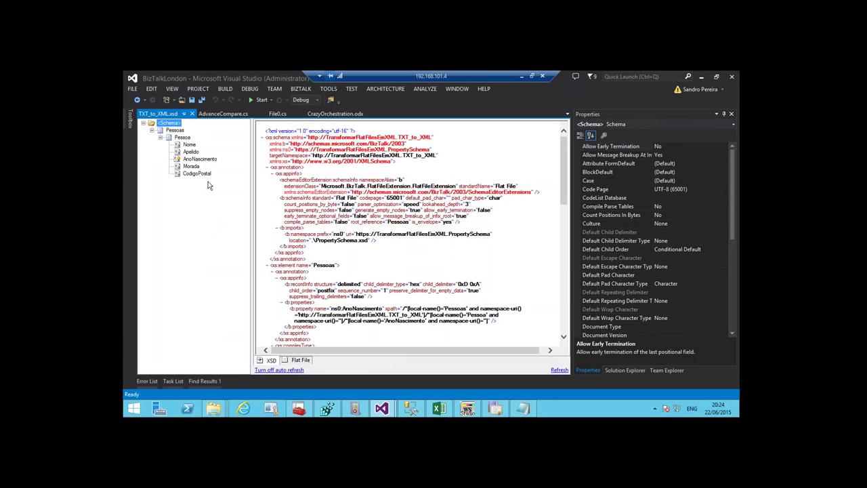
{"action": "left_click", "coordinate": [192, 114]}
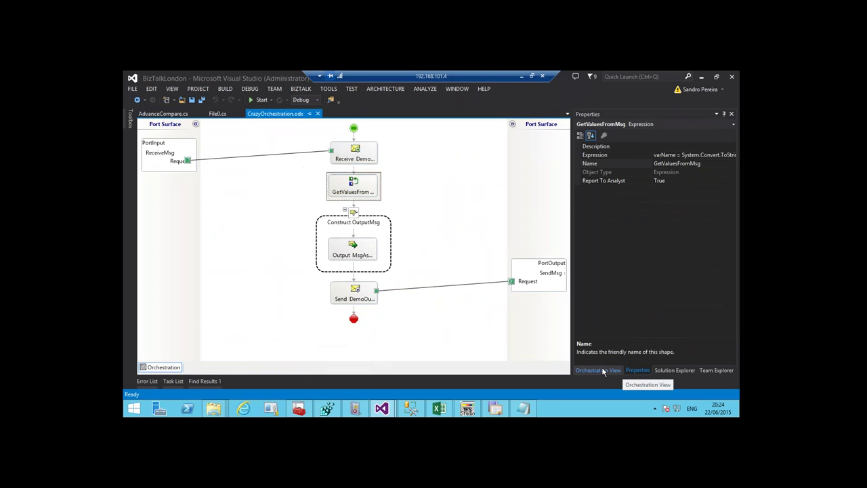
Review the Address record fields of the Morada.xsd schema and close the file.
{"action": "left_click", "coordinate": [686, 370]}
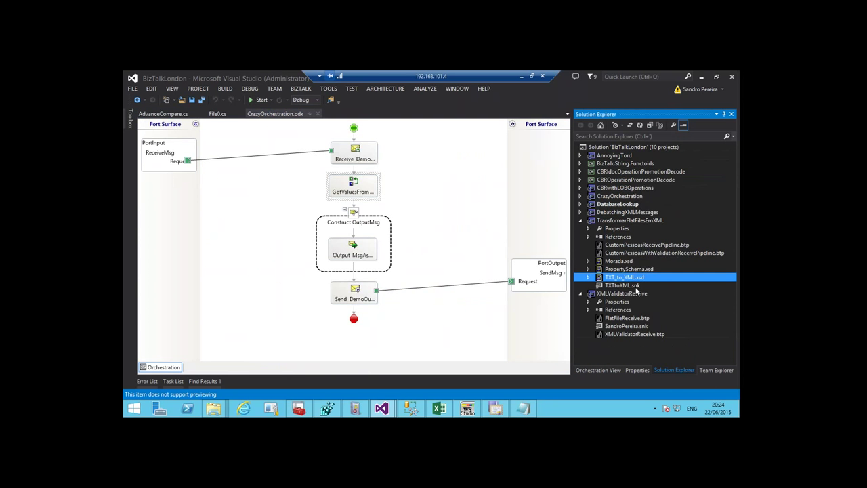
{"action": "left_click", "coordinate": [626, 263]}
{"action": "double_click", "coordinate": [626, 264]}
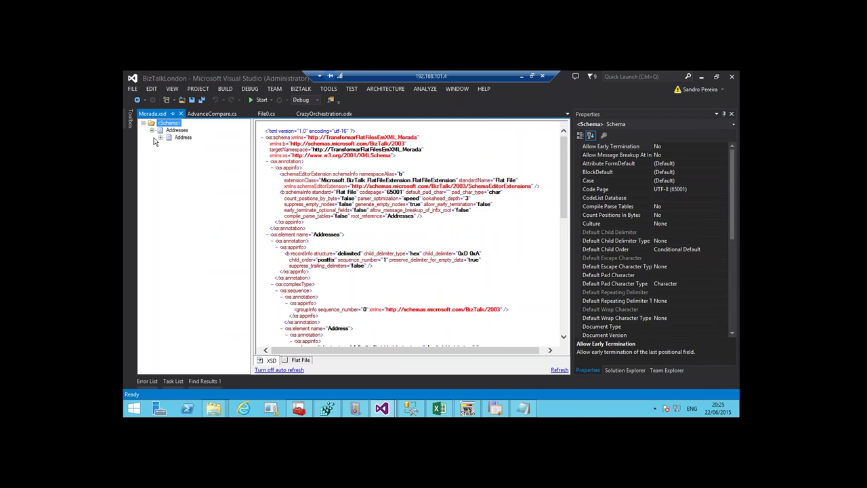
{"action": "left_click", "coordinate": [160, 138]}
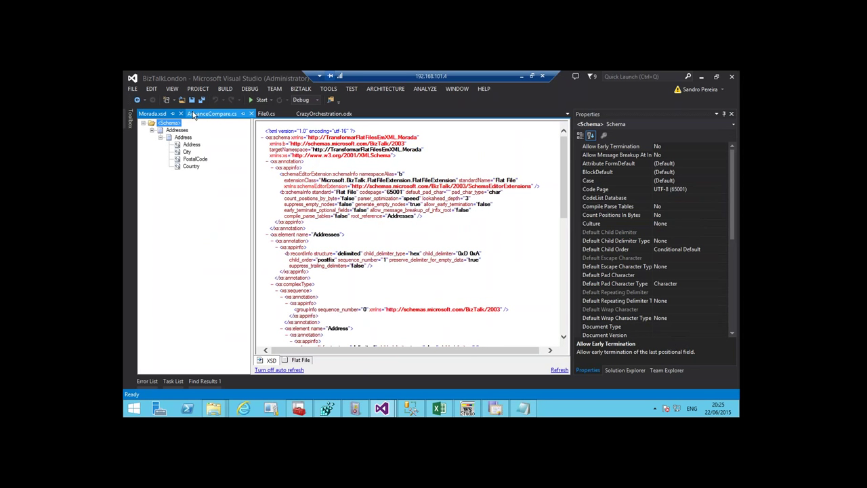
{"action": "left_click", "coordinate": [180, 113]}
{"action": "left_click", "coordinate": [274, 113]}
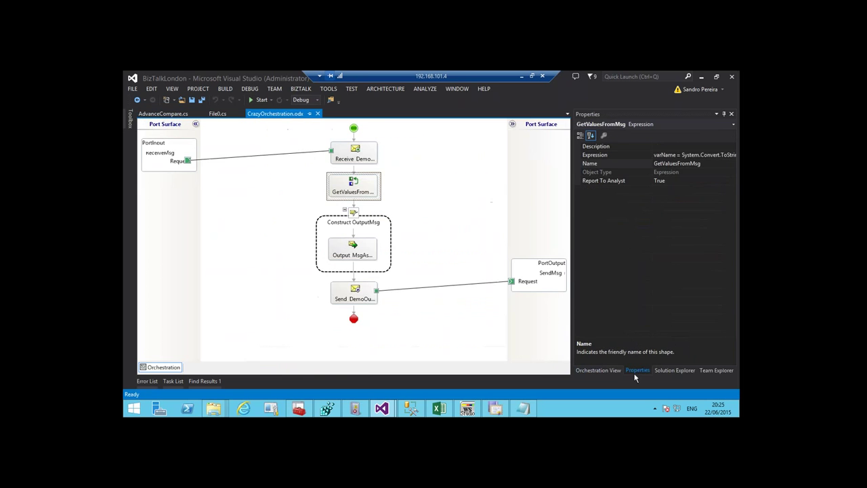
Examine the flat file disassembler properties in CustomPessoasReceivePipeline.btp and close the pipeline.
{"action": "left_click", "coordinate": [671, 373]}
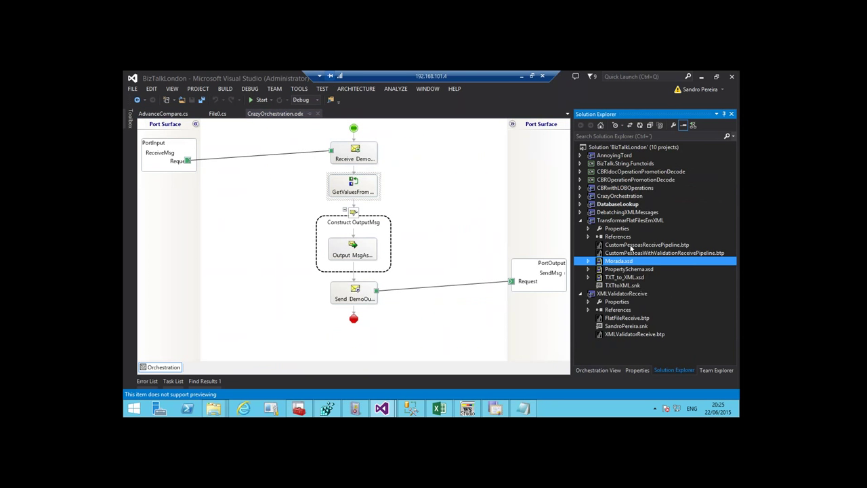
{"action": "left_click", "coordinate": [633, 245]}
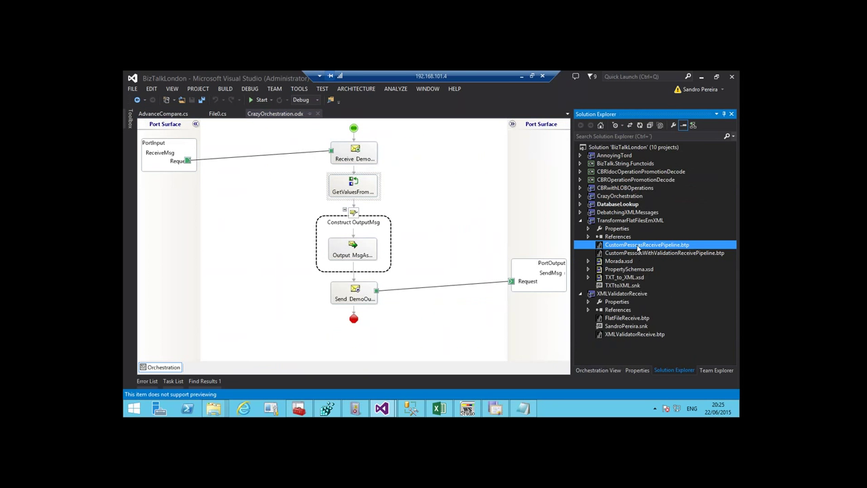
{"action": "double_click", "coordinate": [638, 245]}
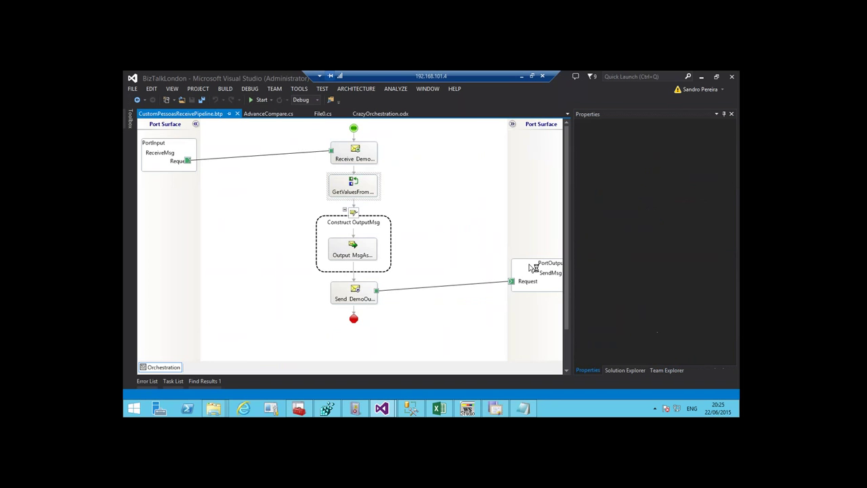
{"action": "left_click", "coordinate": [356, 244]}
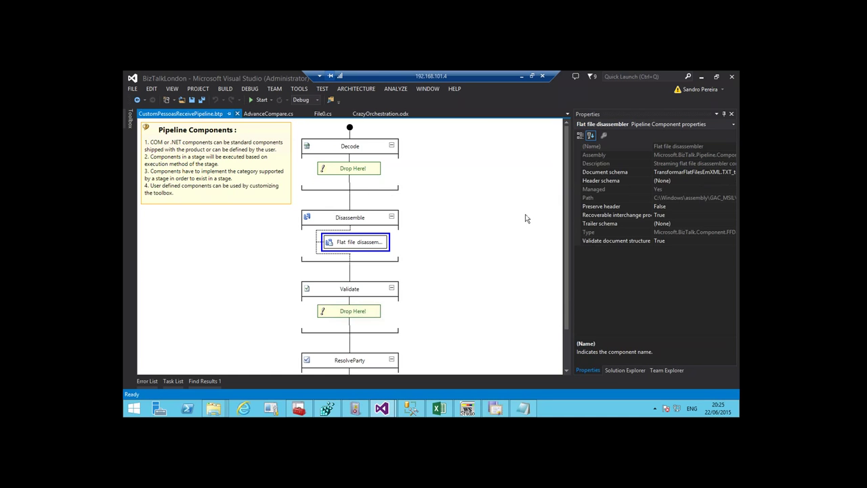
{"action": "key", "text": "ctrl+F4"}
Examine the flat file disassembler and XML validator properties in CustomPessoasWithValidationReceivePipeline.btp, and close the pipeline.
{"action": "left_click", "coordinate": [672, 369]}
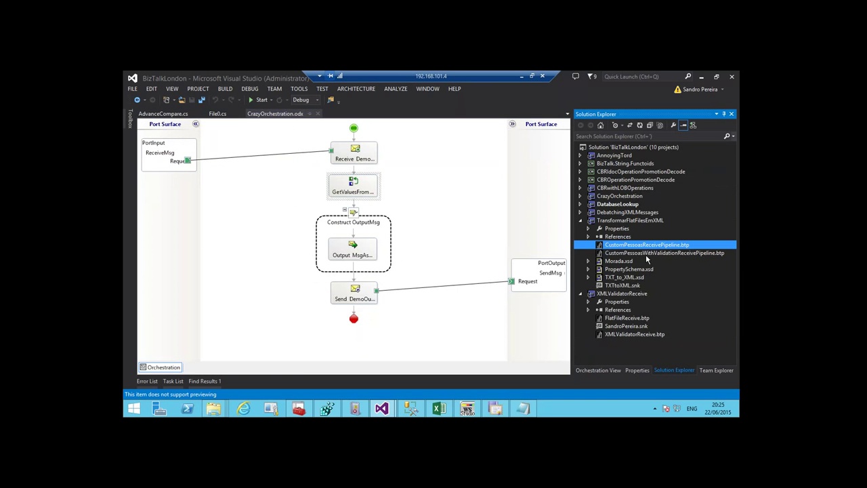
{"action": "double_click", "coordinate": [644, 254]}
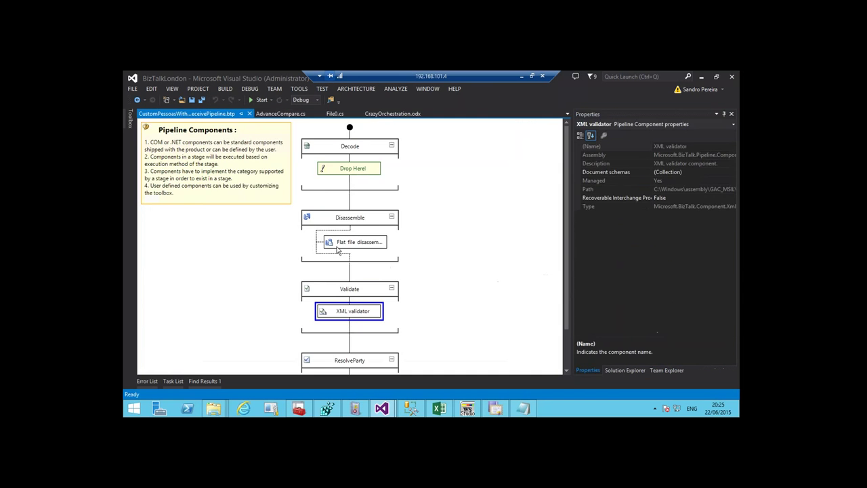
{"action": "left_click", "coordinate": [337, 250]}
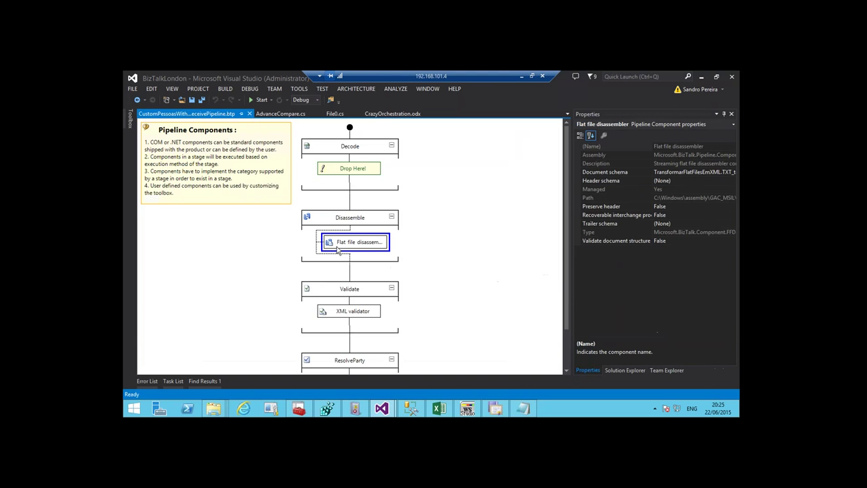
{"action": "left_click", "coordinate": [373, 315]}
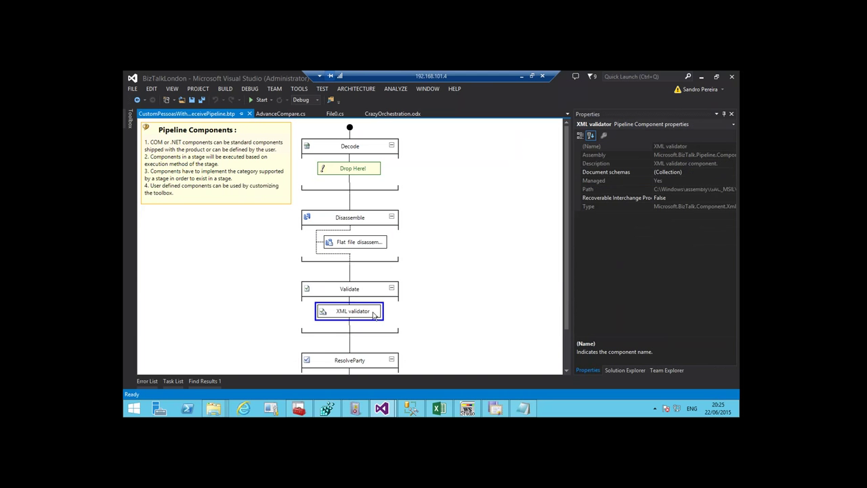
{"action": "left_click", "coordinate": [361, 243]}
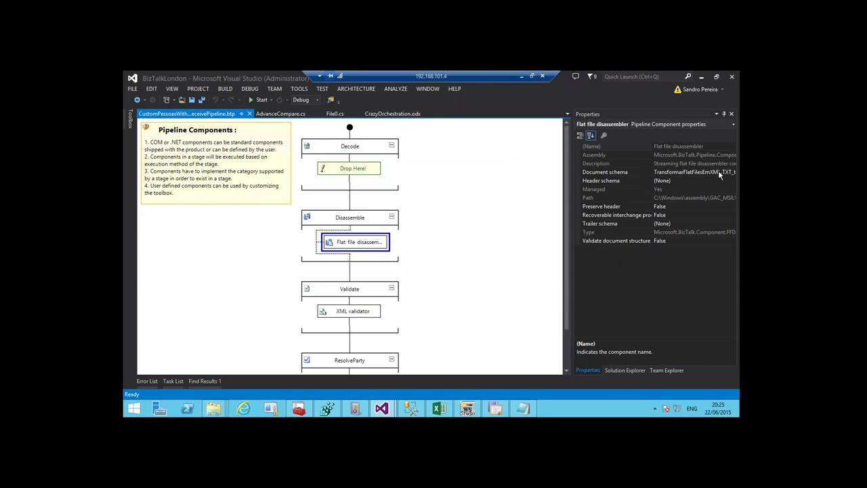
{"action": "left_click", "coordinate": [249, 114]}
Open the generic FlatFileReceive.btp pipeline from the XMLValidatorReceive project to examine its flat file disassembler properties.
{"action": "left_click", "coordinate": [670, 370]}
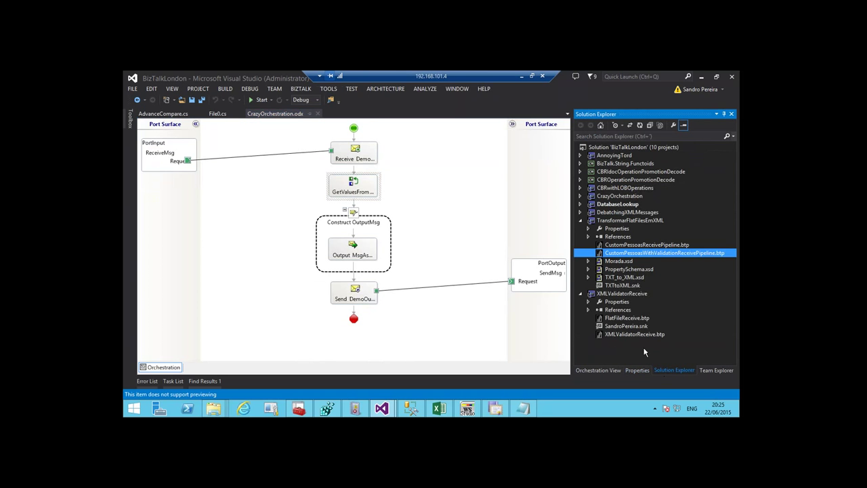
{"action": "left_click", "coordinate": [625, 320]}
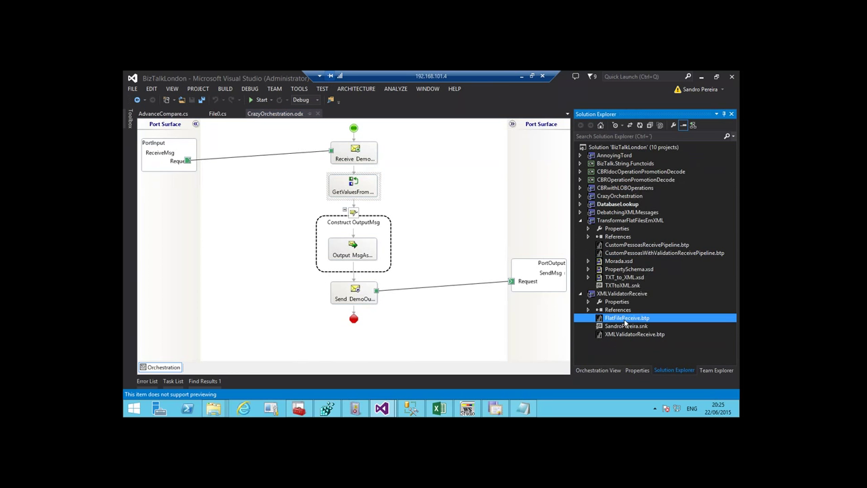
{"action": "double_click", "coordinate": [625, 320]}
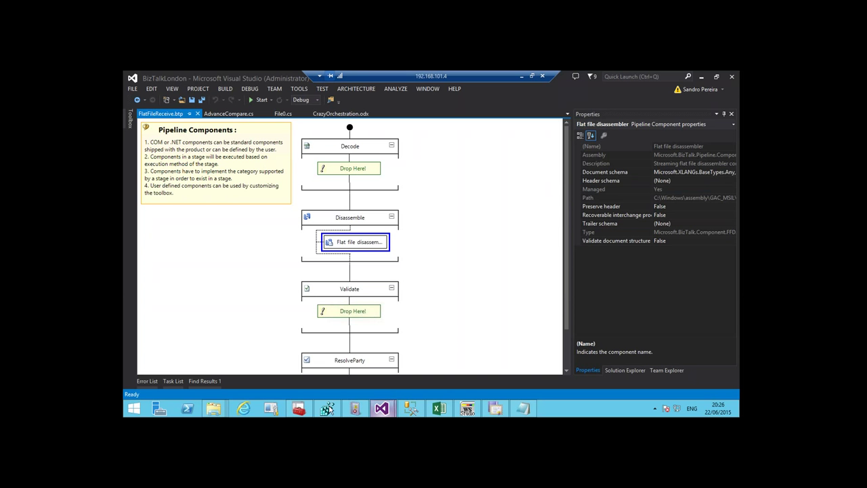
Switch to the BizTalk Server Administration Console and list the receive locations of the TransfFlatFilesIntoXML application.
{"action": "left_click", "coordinate": [300, 409]}
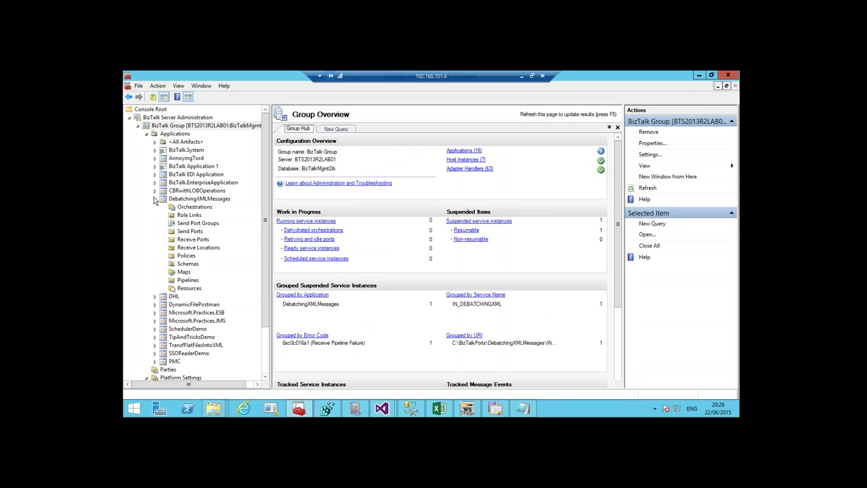
{"action": "left_click", "coordinate": [155, 199]}
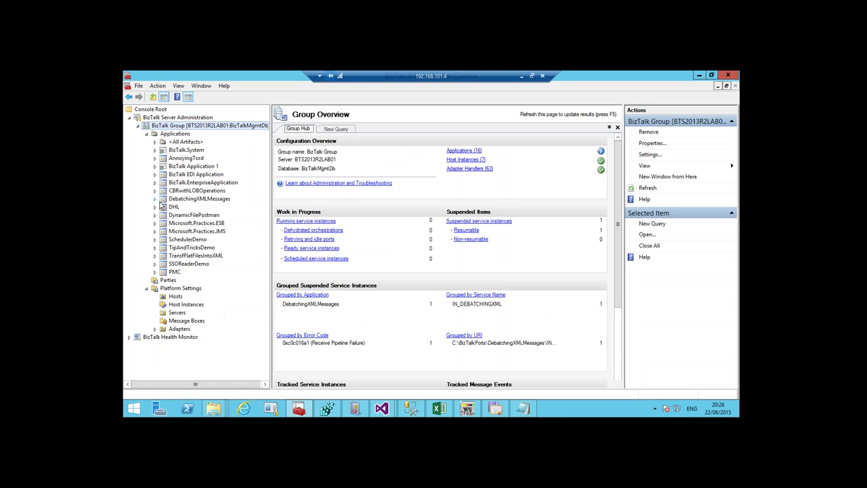
{"action": "left_click", "coordinate": [155, 255]}
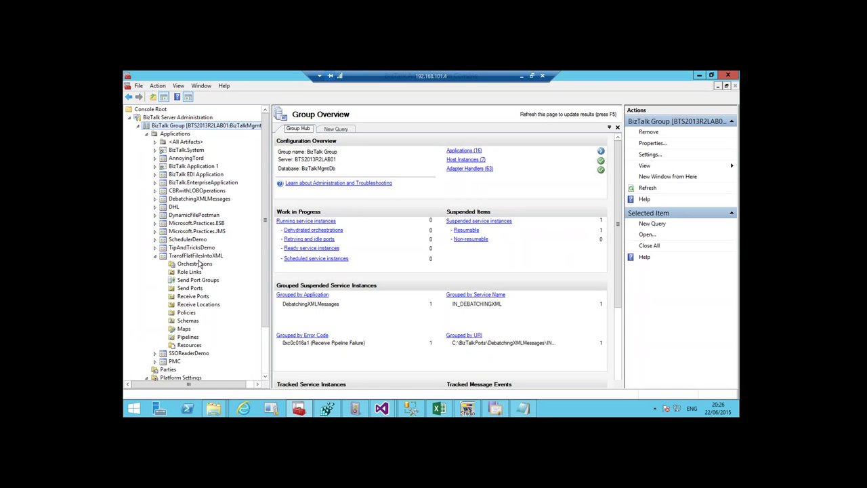
{"action": "left_click", "coordinate": [209, 306]}
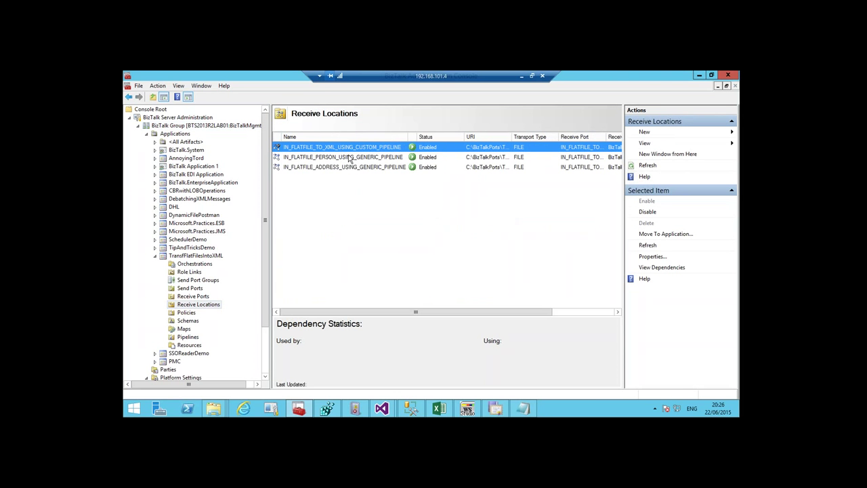
Examine the receive pipeline configuration of IN_FLATFILE_TO_XML_USING_CUSTOM_PIPELINE and close its properties without changes.
{"action": "key", "text": "Return"}
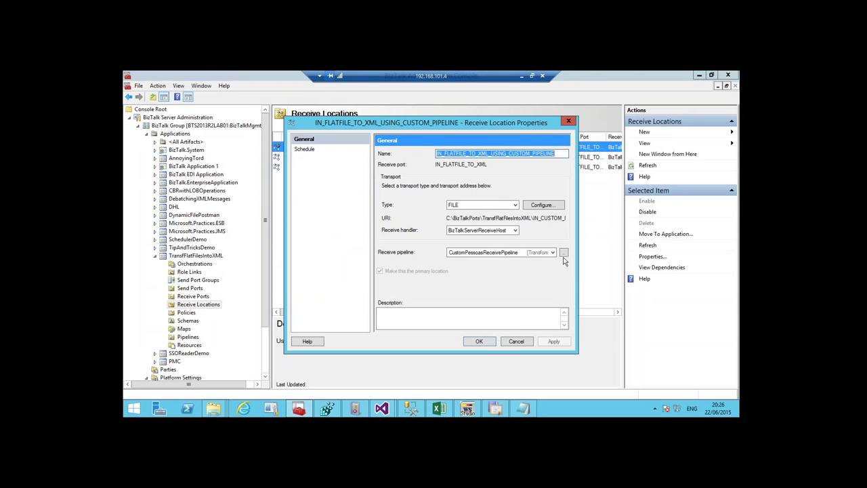
{"action": "left_click", "coordinate": [564, 253]}
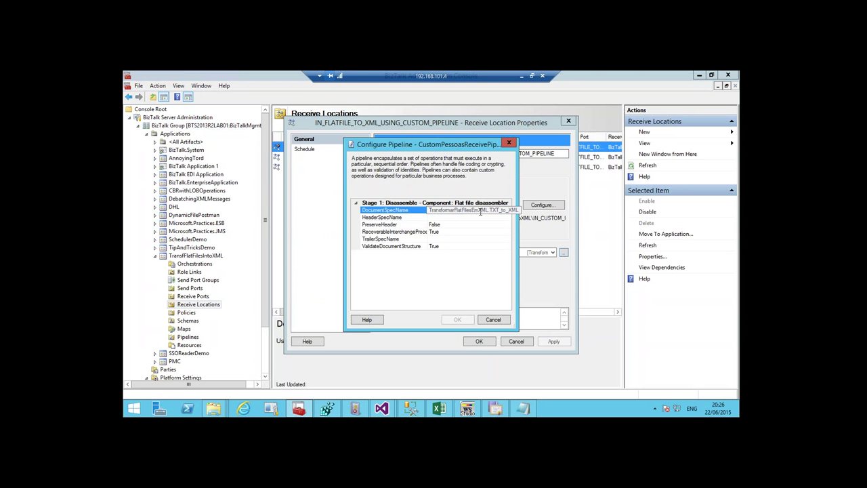
{"action": "left_click", "coordinate": [491, 320]}
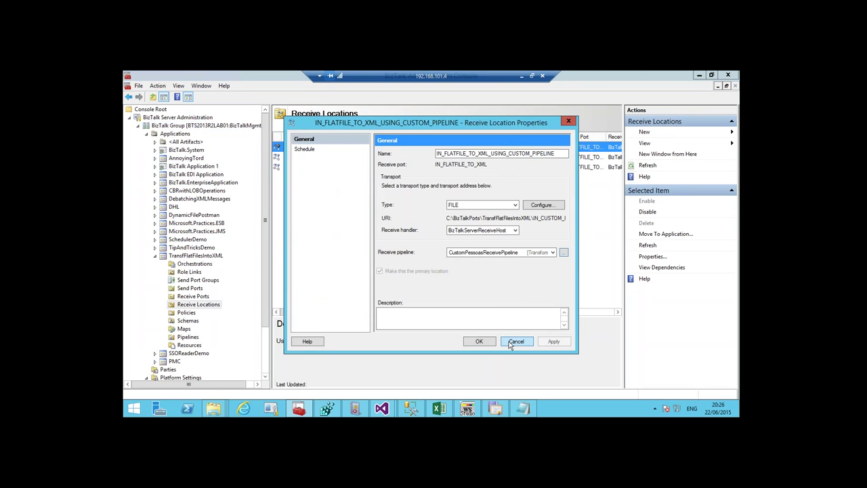
{"action": "left_click", "coordinate": [515, 342]}
Copy the DocumentSpecName value from the FlatFileReceive pipeline configuration of IN_FLATFILE_PERSON_USING_GENERIC_PIPELINE into Notepad, replacing the existing text.
{"action": "left_click", "coordinate": [342, 157]}
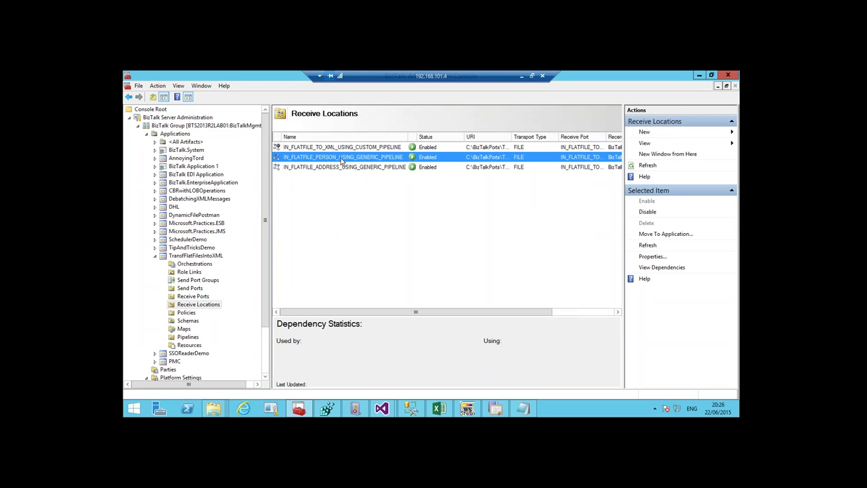
{"action": "double_click", "coordinate": [342, 158]}
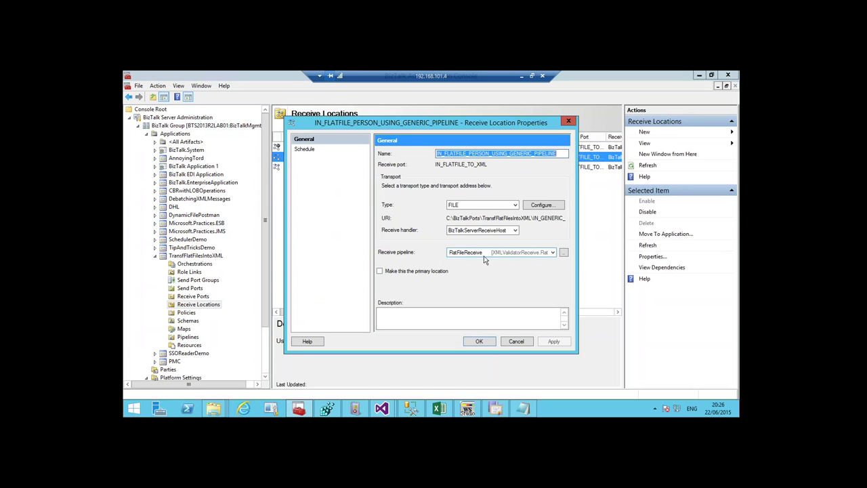
{"action": "left_click", "coordinate": [563, 254]}
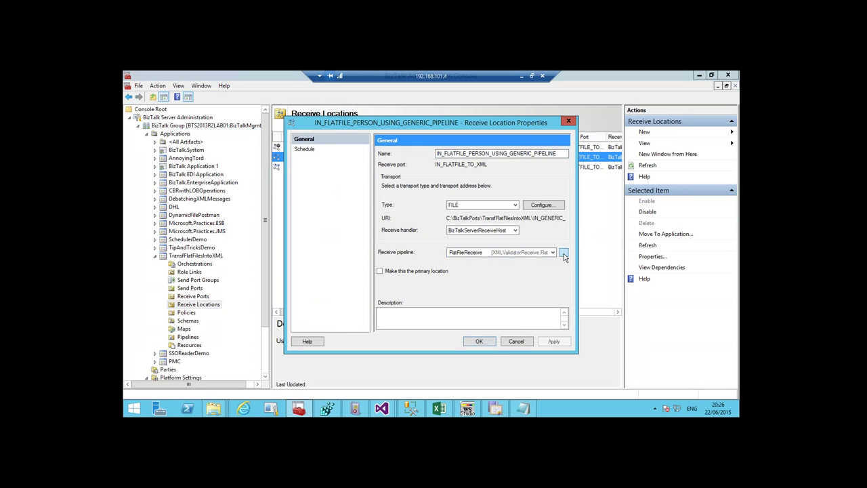
{"action": "left_click", "coordinate": [470, 210]}
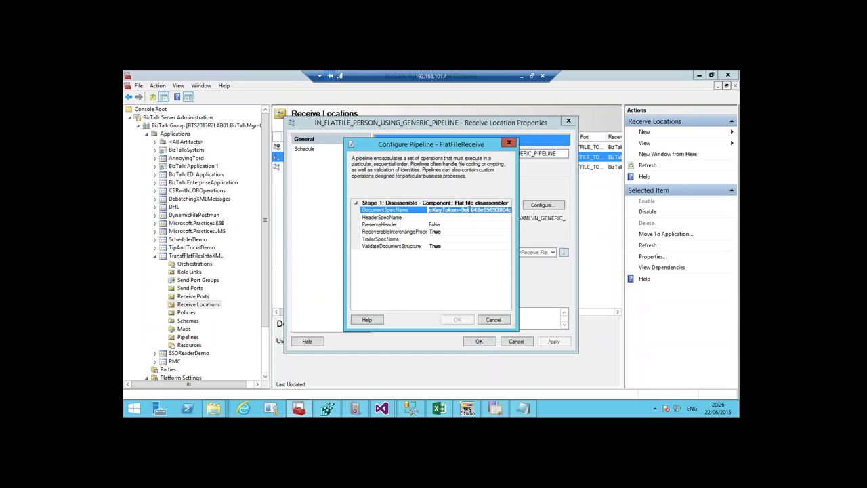
{"action": "left_click", "coordinate": [524, 409]}
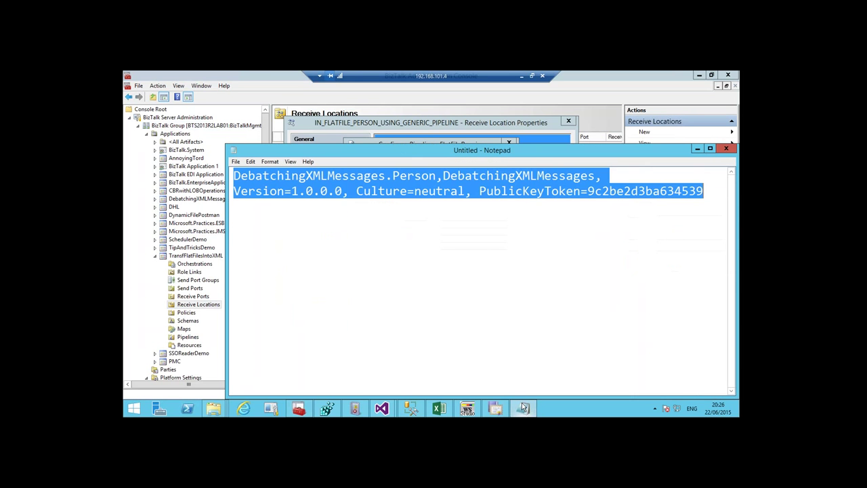
{"action": "type", "text": "TransformarFlatFilesEmXML.TXT_to_XML,TransformarFlatFilesEmXML, Version=1.0.0.0, Culture=neutral, PublicKeyToken=9eb648e65692804c"}
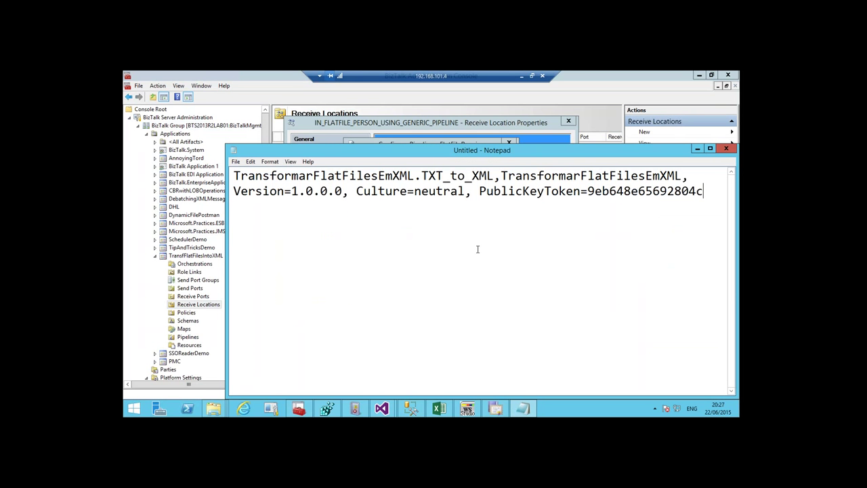
Examine the schema name and assembly parts of the pasted specification, and close the person receive location's dialogs without changes.
{"action": "left_click_drag", "start_coordinate": [495, 175], "coordinate": [423, 176]}
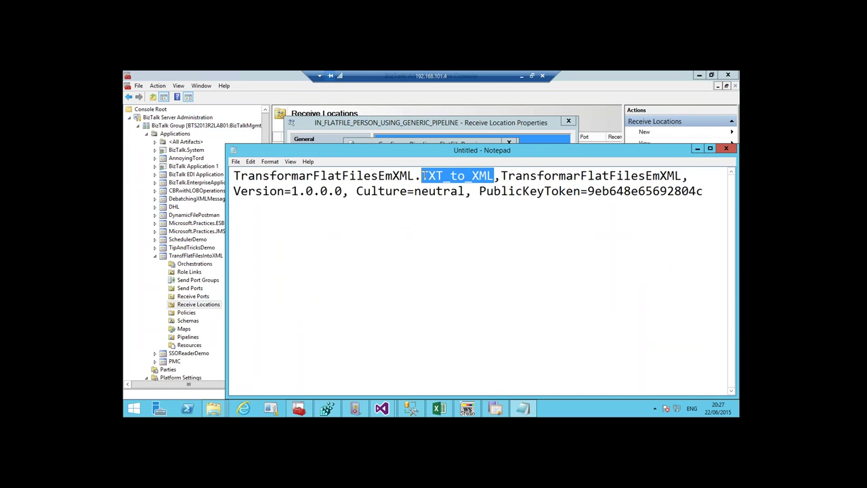
{"action": "left_click_drag", "start_coordinate": [503, 176], "coordinate": [712, 197]}
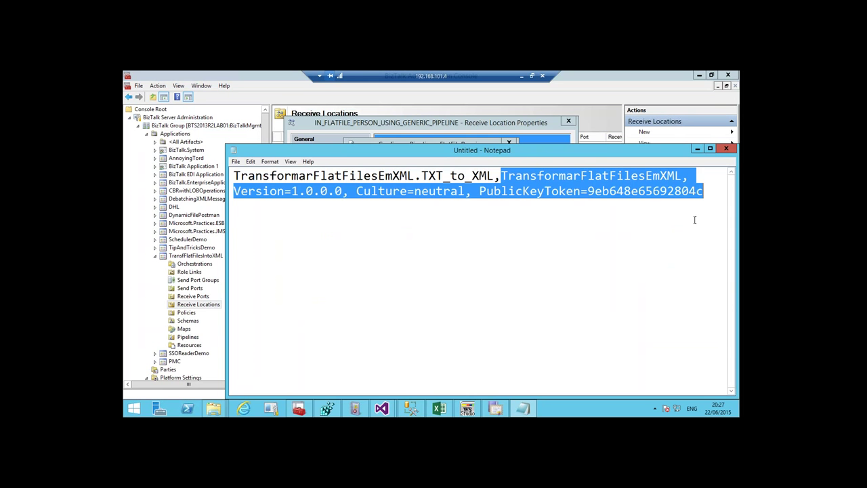
{"action": "left_click", "coordinate": [696, 148]}
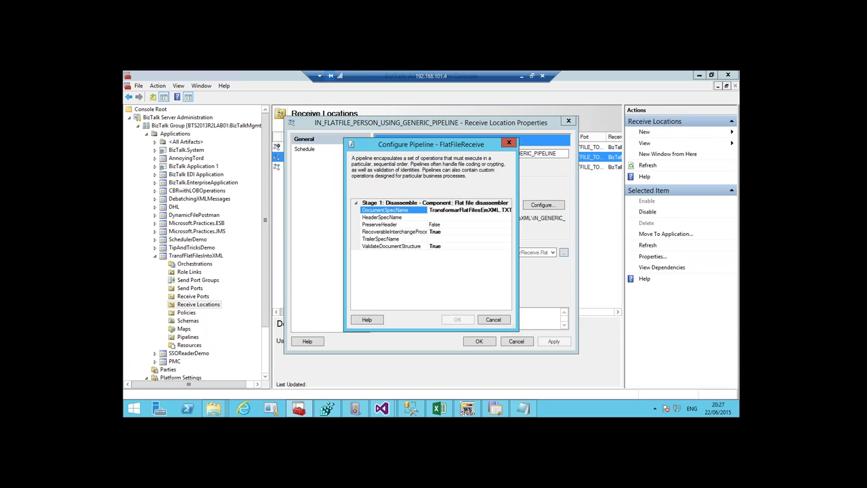
{"action": "left_click", "coordinate": [490, 321]}
{"action": "left_click", "coordinate": [516, 340]}
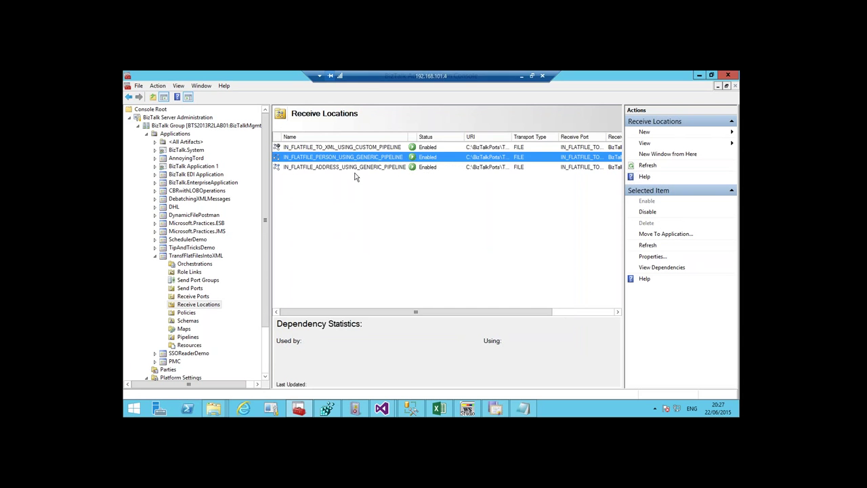
Copy the DocumentSpecName value from the FlatFileReceive pipeline configuration of IN_FLATFILE_ADDRESS_USING_GENERIC_PIPELINE into Notepad, below the first specification.
{"action": "double_click", "coordinate": [353, 167]}
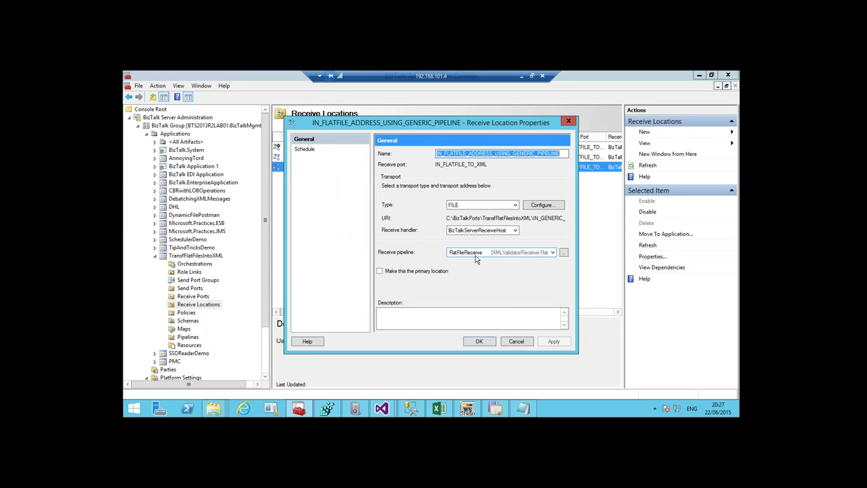
{"action": "left_click", "coordinate": [563, 252]}
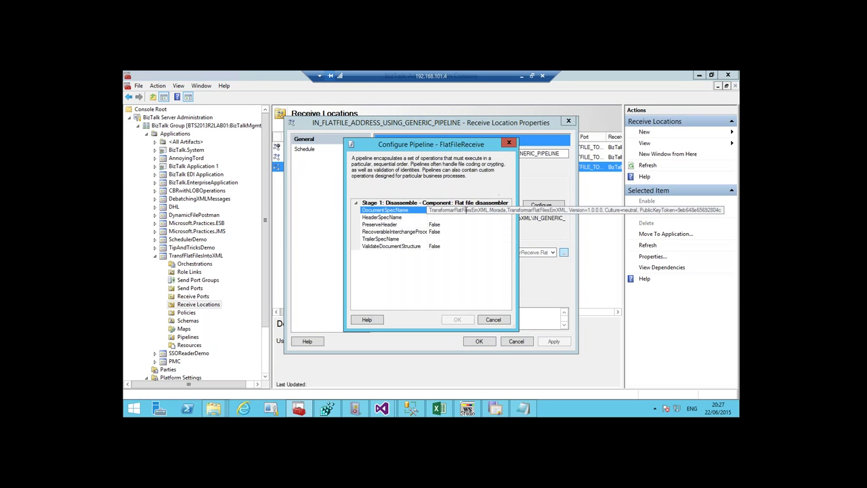
{"action": "left_click", "coordinate": [523, 408]}
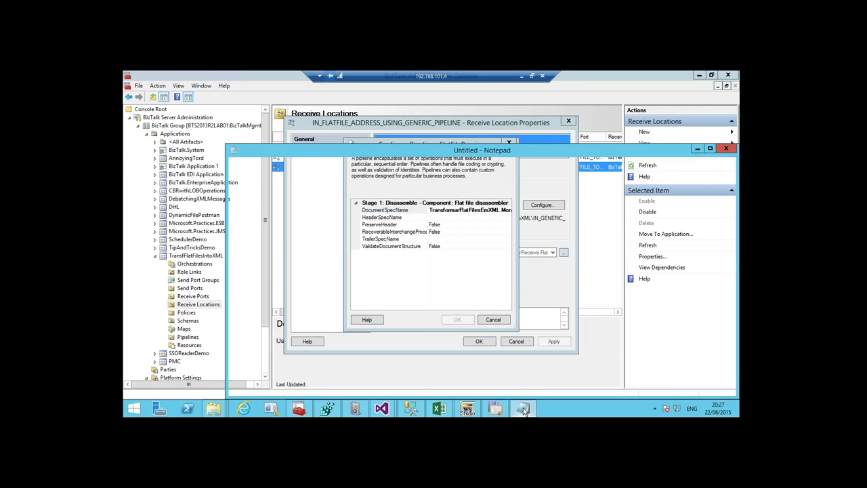
{"action": "left_click", "coordinate": [709, 193]}
{"action": "key", "text": "Return"}
{"action": "key", "text": "Return"}
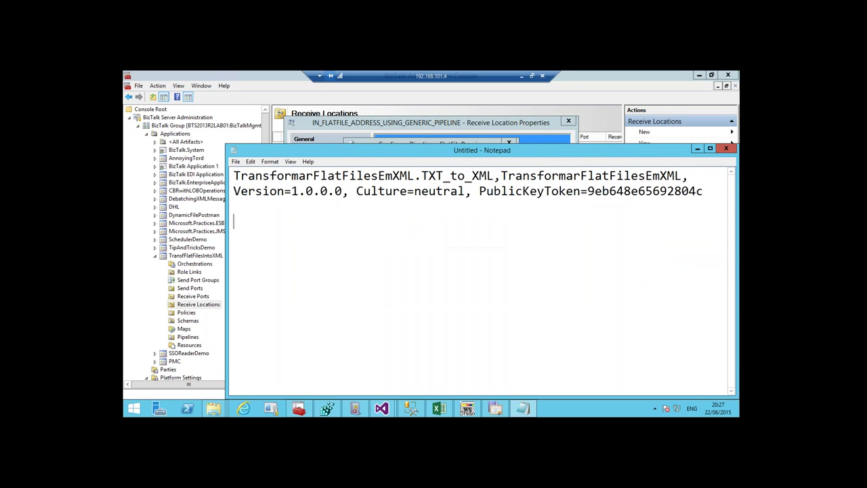
{"action": "type", "text": "TransformarFlatFilesEmXML.Morada,TransformarFlatFilesEmXML, Version=1.0.0.0, Culture=neutral, PublicKeyToken=9eb648e65692804c"}
Compare the TXT_to_XML and Morada schema names in the two specifications, and close the address receive location's dialogs without changes.
{"action": "left_click_drag", "start_coordinate": [421, 175], "coordinate": [494, 175]}
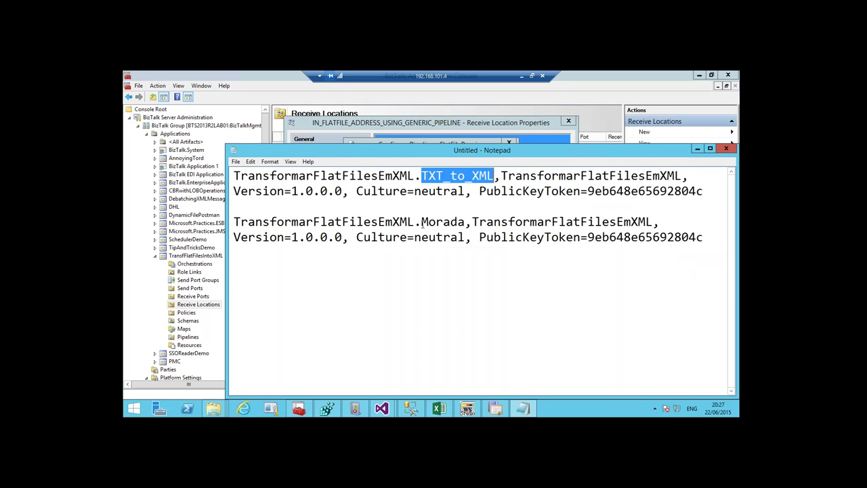
{"action": "left_click_drag", "start_coordinate": [421, 221], "coordinate": [466, 221]}
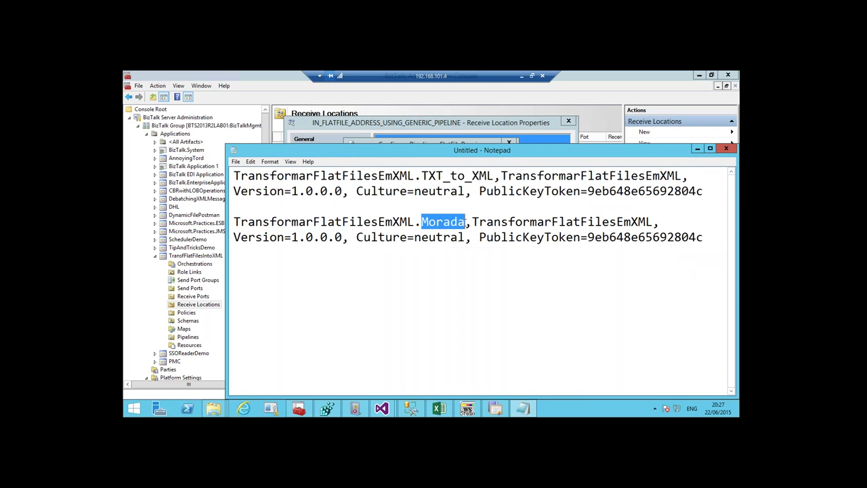
{"action": "left_click", "coordinate": [698, 149]}
{"action": "left_click", "coordinate": [509, 143]}
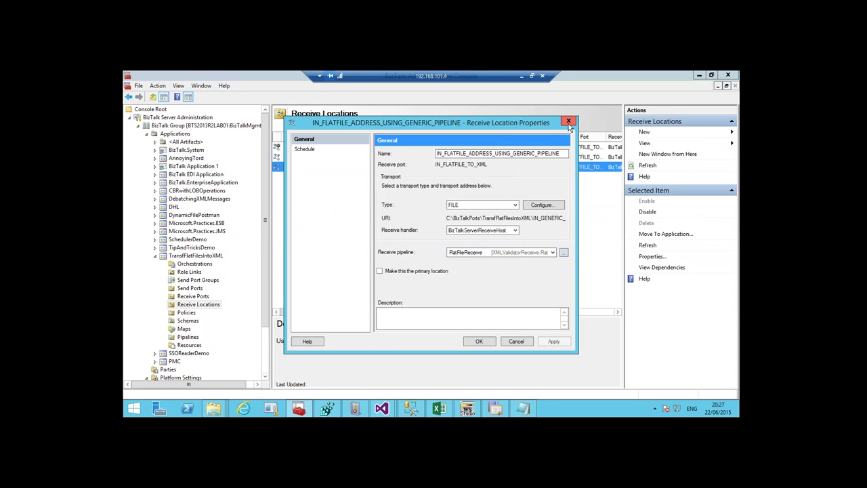
{"action": "left_click", "coordinate": [568, 122]}
Switch to File Explorer and copy PESSOAS.txt from the C:\BizTalkPorts\TransfFlatFilesIntoXML folder.
{"action": "left_click", "coordinate": [215, 412]}
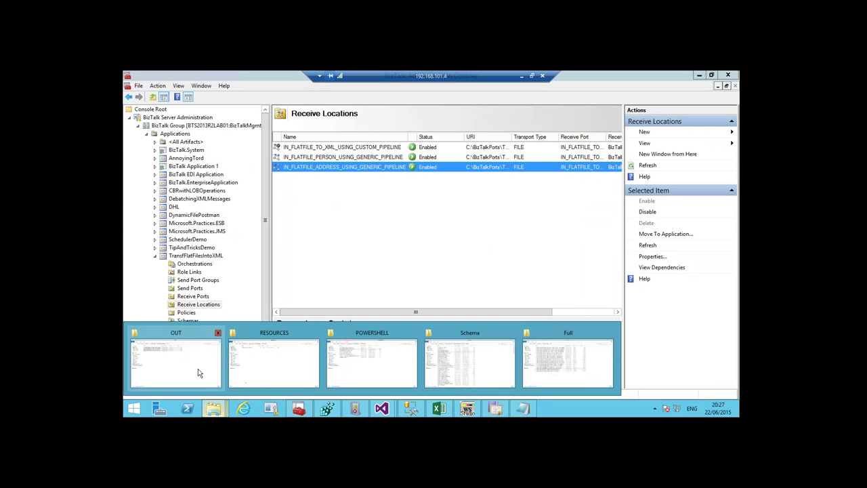
{"action": "left_click", "coordinate": [198, 368]}
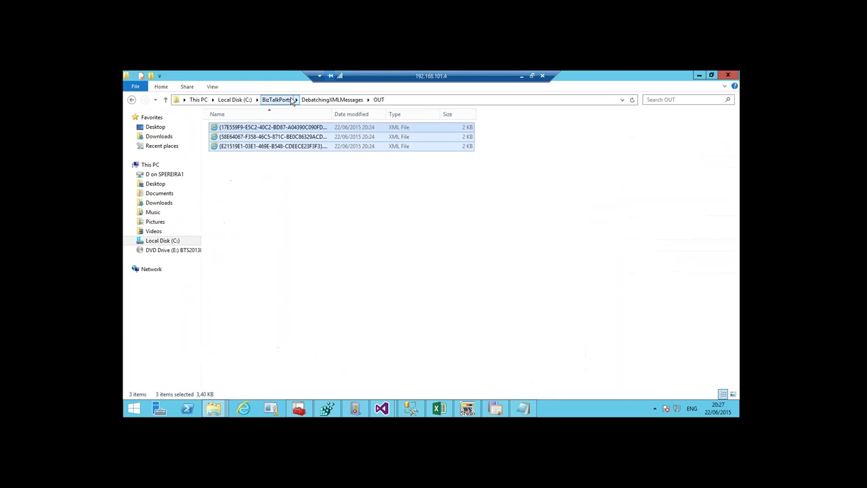
{"action": "left_click", "coordinate": [281, 100]}
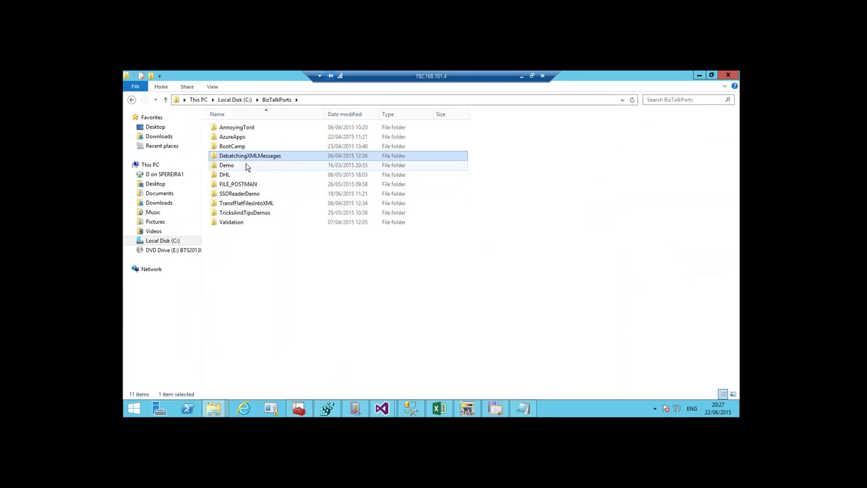
{"action": "double_click", "coordinate": [258, 205]}
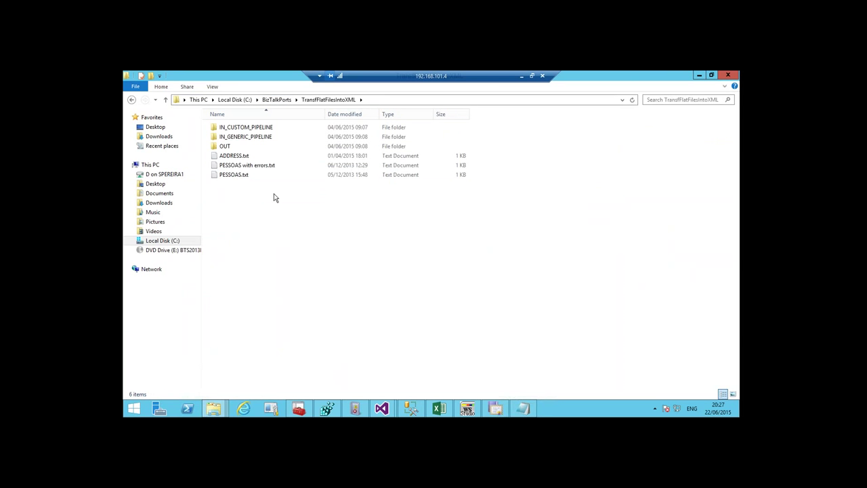
{"action": "left_click", "coordinate": [248, 177]}
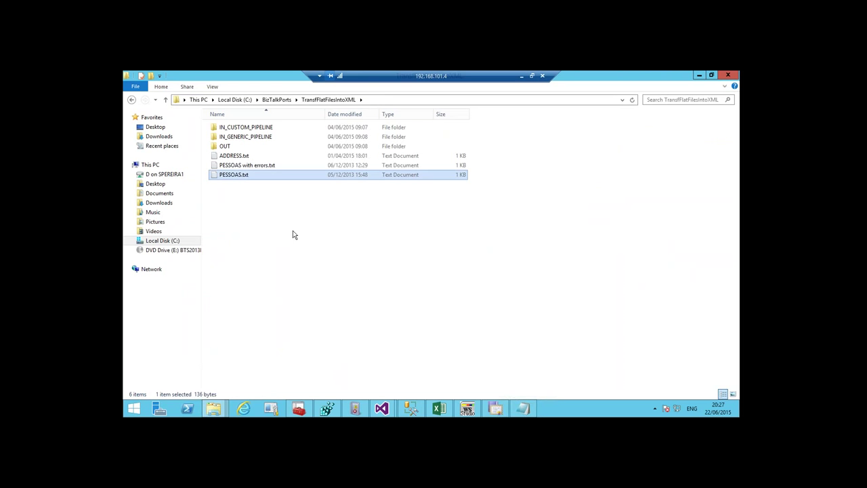
Check the IN_CUSTOM_PIPELINE folder and delete all old XML files from the OUT folder of TransfFlatFilesIntoXML.
{"action": "double_click", "coordinate": [257, 130]}
{"action": "key", "text": "BackSpace"}
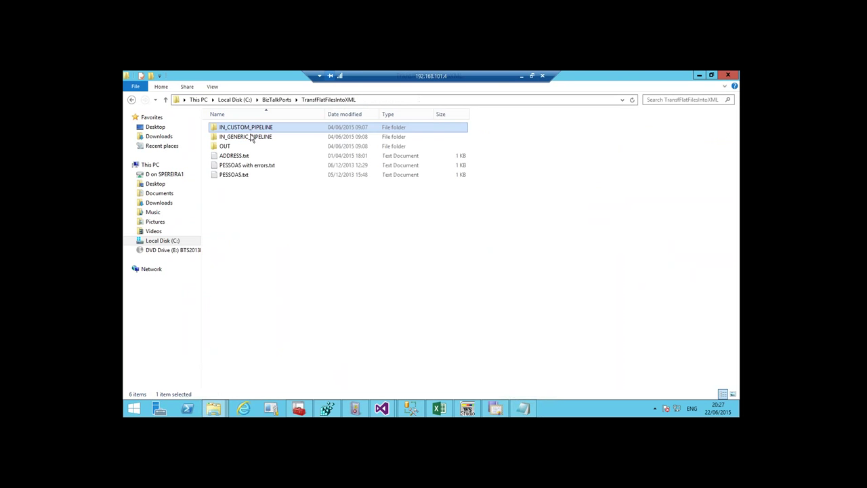
{"action": "double_click", "coordinate": [250, 148]}
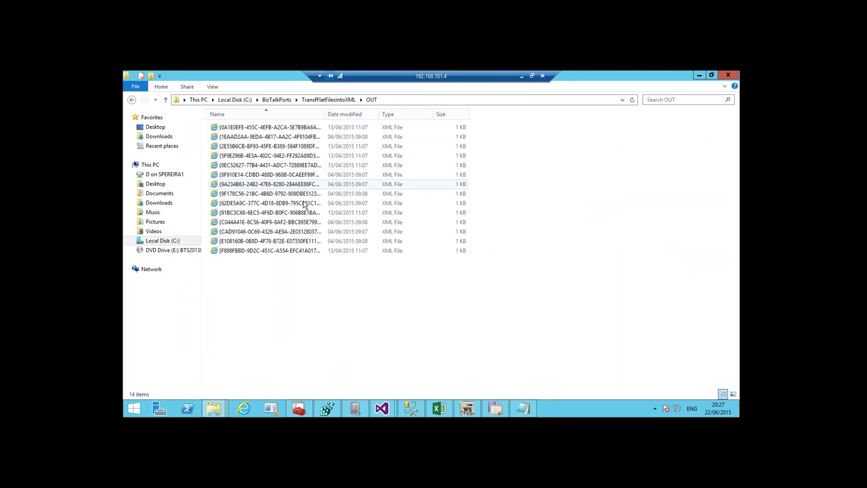
{"action": "left_click_drag", "start_coordinate": [339, 296], "coordinate": [267, 112]}
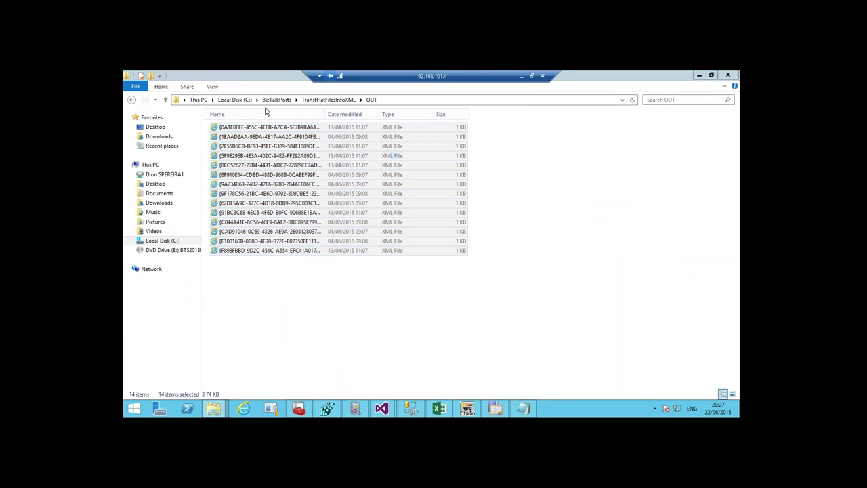
Paste PESSOAS.txt into the IN_CUSTOM_PIPELINE folder to submit it to the custom pipeline.
{"action": "left_click", "coordinate": [329, 99]}
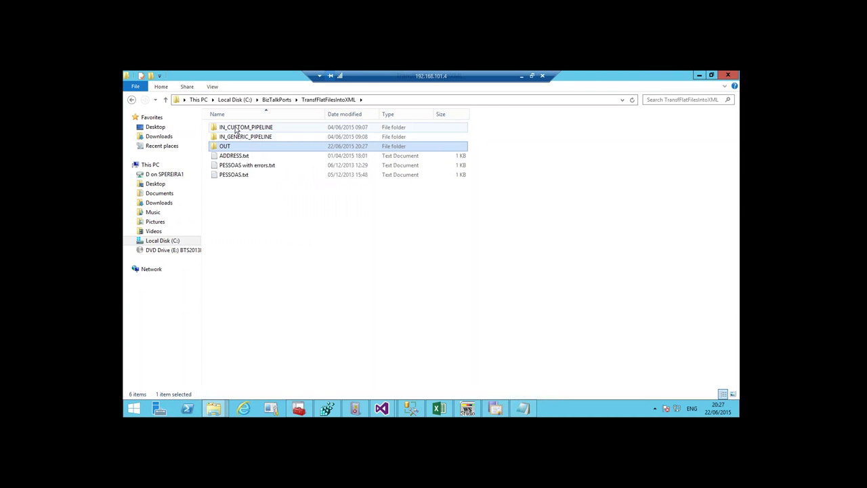
{"action": "double_click", "coordinate": [244, 127]}
{"action": "key", "text": "ctrl+v"}
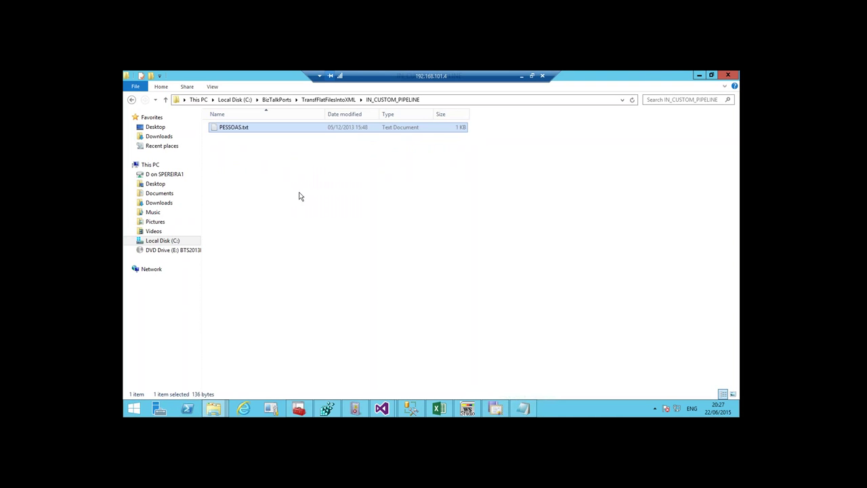
Examine the contents of the first two generated XML files in the OUT folder, closing each one after viewing.
{"action": "left_click", "coordinate": [334, 101]}
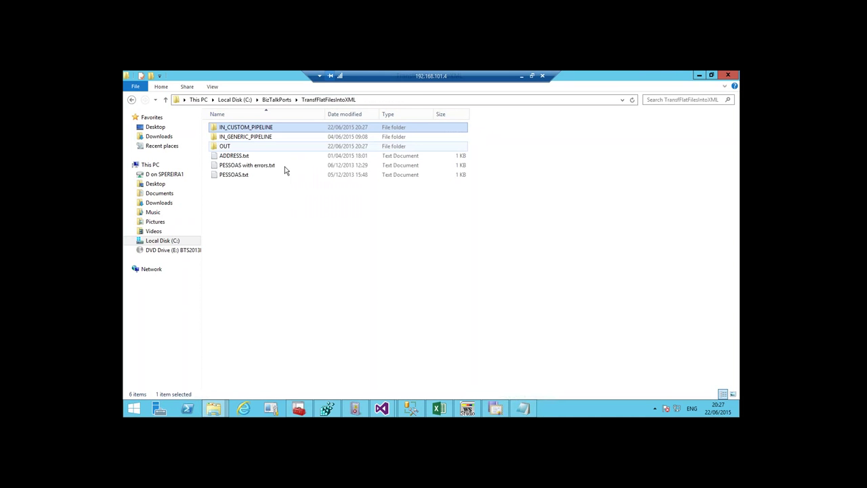
{"action": "double_click", "coordinate": [249, 145]}
{"action": "left_click", "coordinate": [251, 128]}
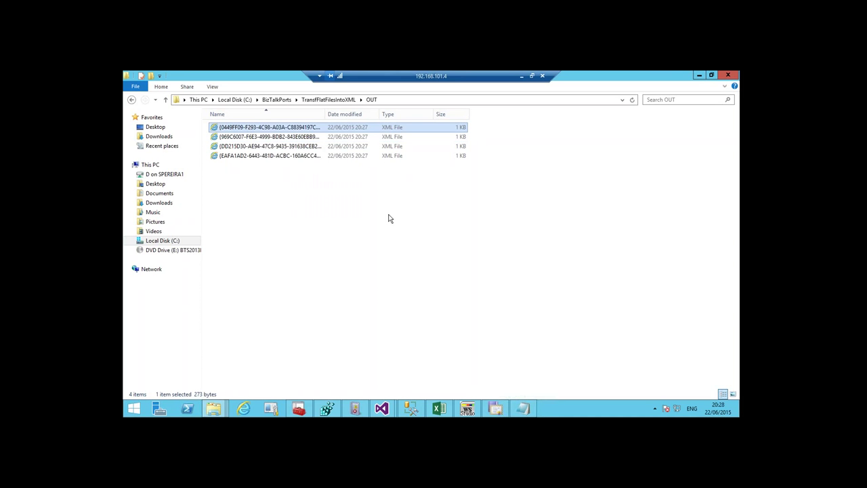
{"action": "key", "text": "Return"}
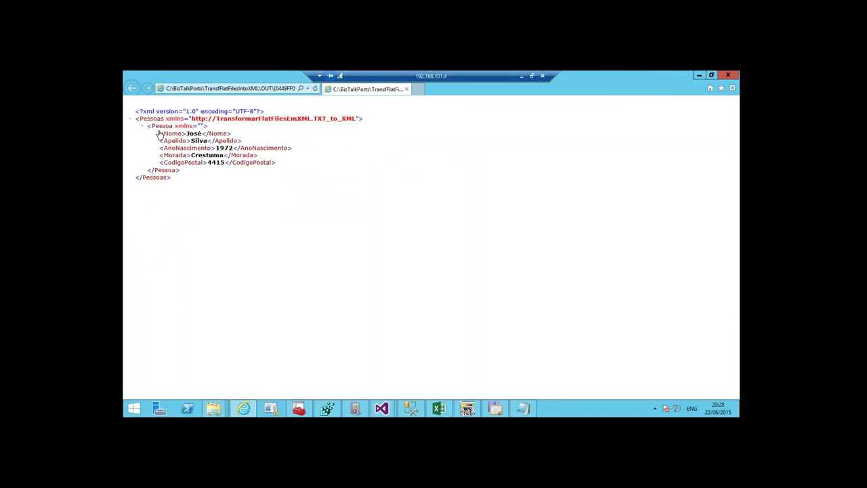
{"action": "left_click", "coordinate": [727, 75]}
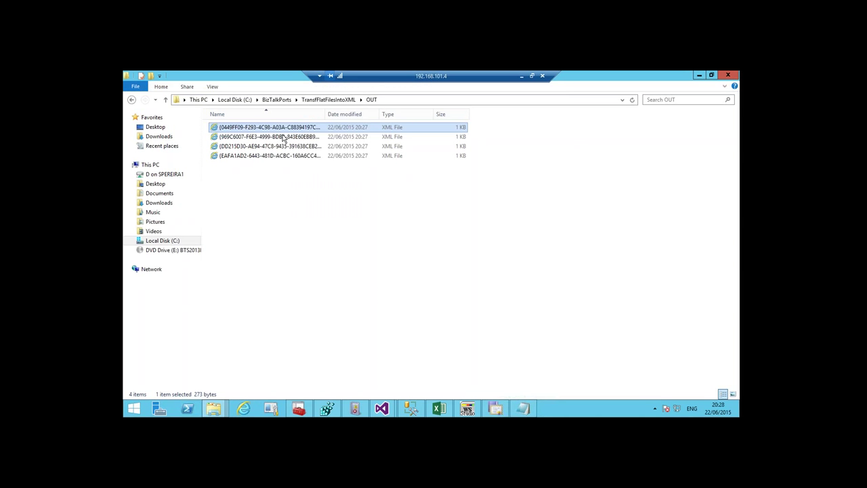
{"action": "left_click", "coordinate": [283, 138]}
{"action": "key", "text": "Return"}
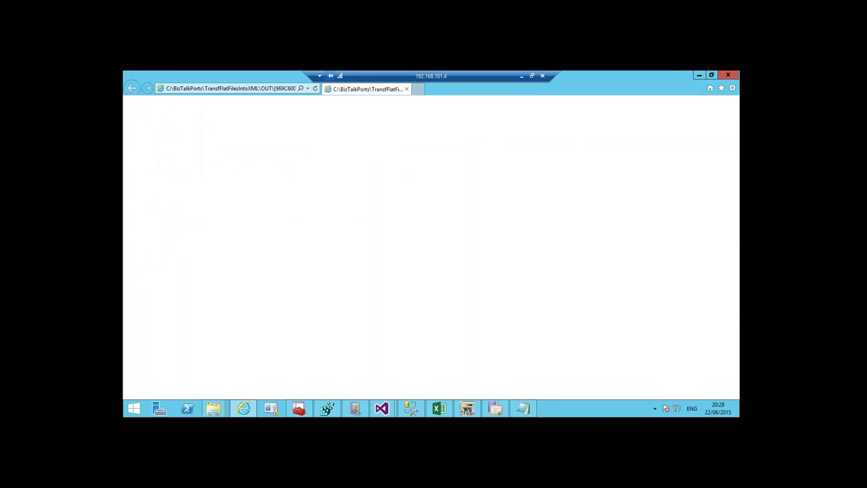
{"action": "left_click", "coordinate": [727, 75]}
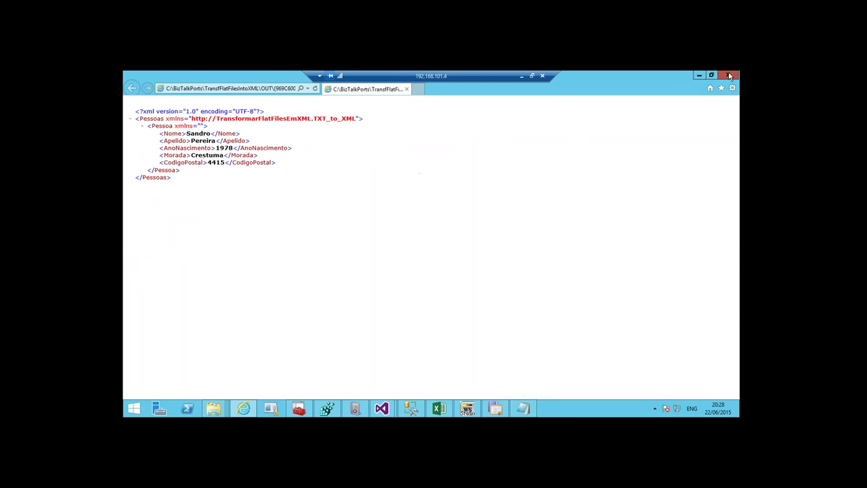
Delete all generated XML files from the OUT folder and return to the TransfFlatFilesIntoXML folder.
{"action": "left_click_drag", "start_coordinate": [336, 191], "coordinate": [252, 121]}
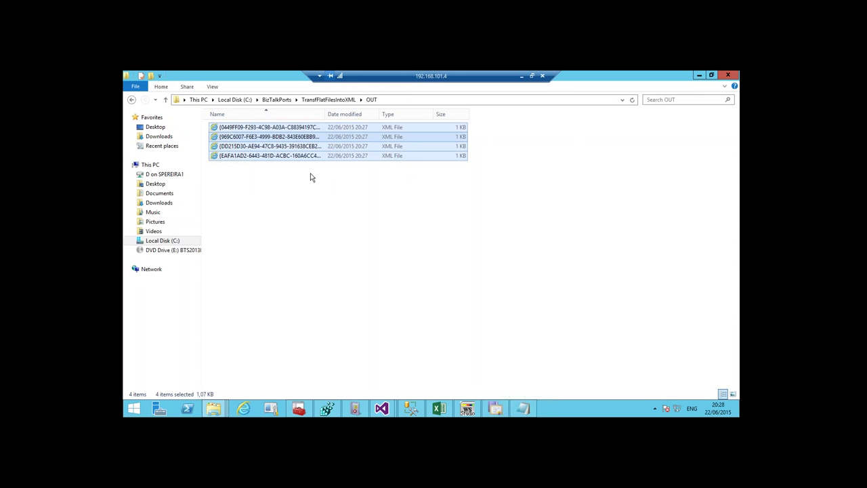
{"action": "key", "text": "Delete"}
{"action": "left_click", "coordinate": [328, 100]}
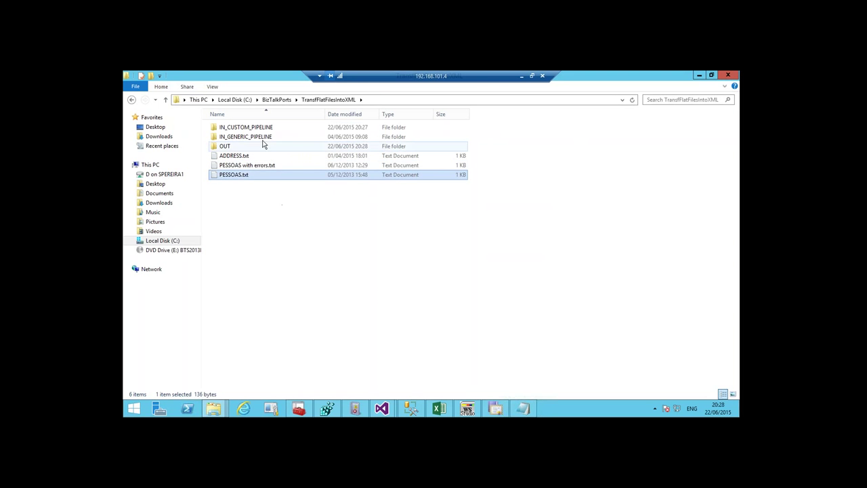
Paste PESSOAS.txt into the IN_GENERIC_PIPELINE folder to submit it to the generic pipeline.
{"action": "left_click", "coordinate": [260, 138]}
{"action": "double_click", "coordinate": [260, 138]}
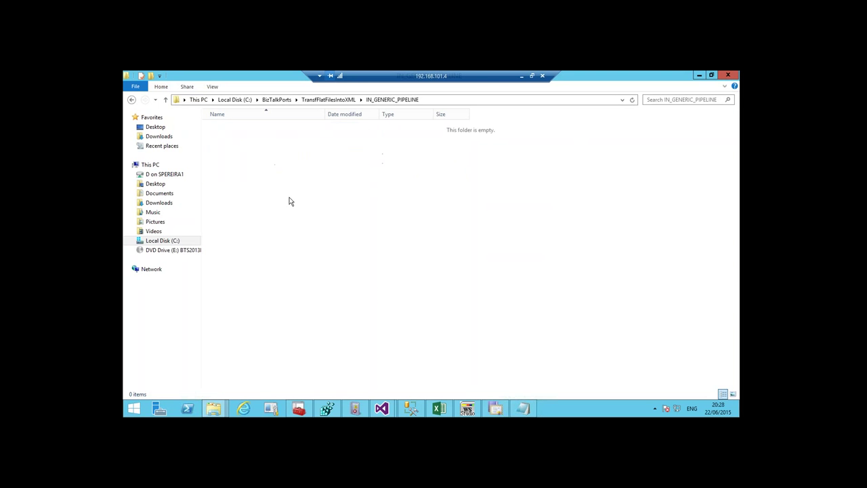
{"action": "key", "text": "ctrl+v"}
Open one of the generated XML files in the OUT folder of TransfFlatFilesIntoXML, then close it.
{"action": "left_click", "coordinate": [328, 100]}
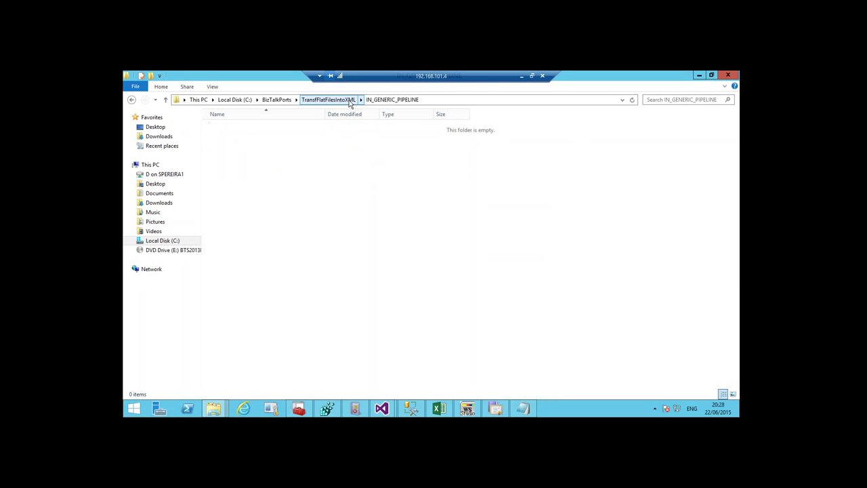
{"action": "double_click", "coordinate": [224, 149]}
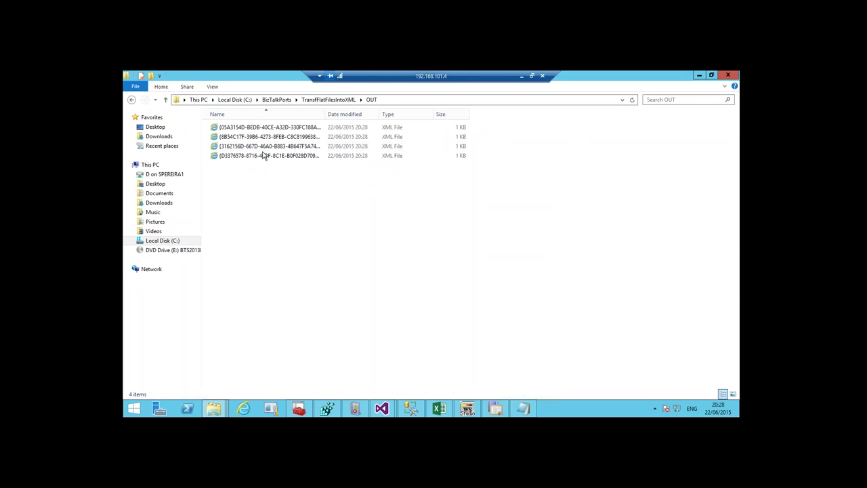
{"action": "key", "text": "Return"}
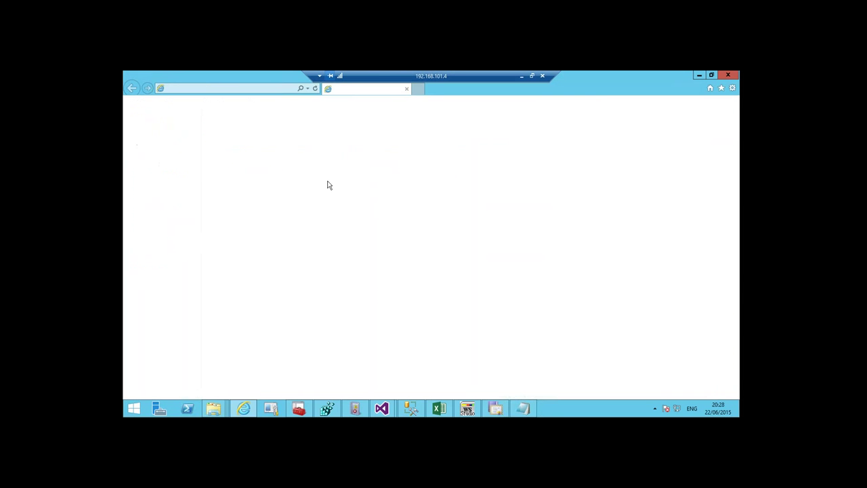
{"action": "left_click", "coordinate": [727, 75]}
Permanently delete all generated XML files from the OUT folder and return to the TransfFlatFilesIntoXML folder.
{"action": "left_click_drag", "start_coordinate": [365, 197], "coordinate": [265, 116]}
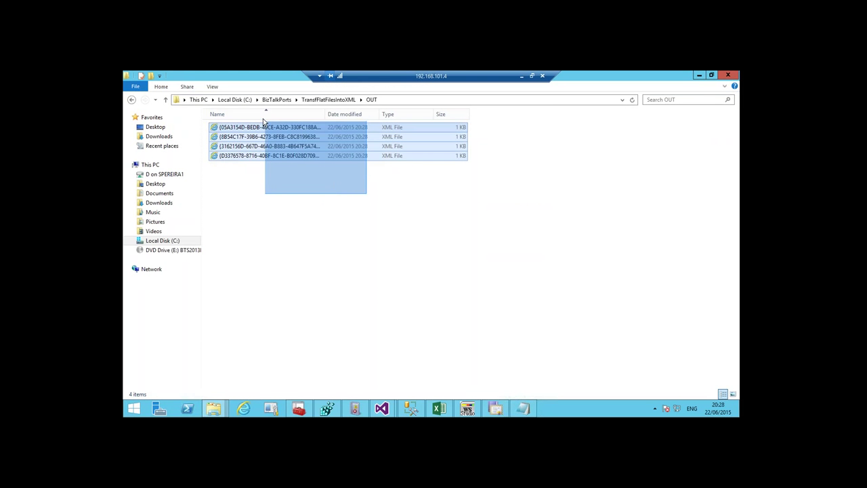
{"action": "key", "text": "shift+Delete"}
{"action": "key", "text": "Return"}
{"action": "left_click", "coordinate": [328, 100]}
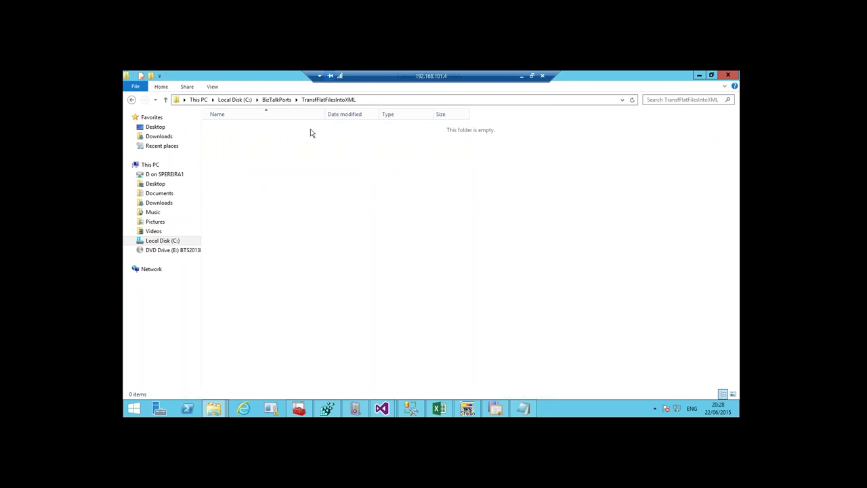
Copy ADDRESS.txt into the IN_GENERIC_PIPELINE folder to submit it to the generic pipeline.
{"action": "left_click", "coordinate": [243, 157]}
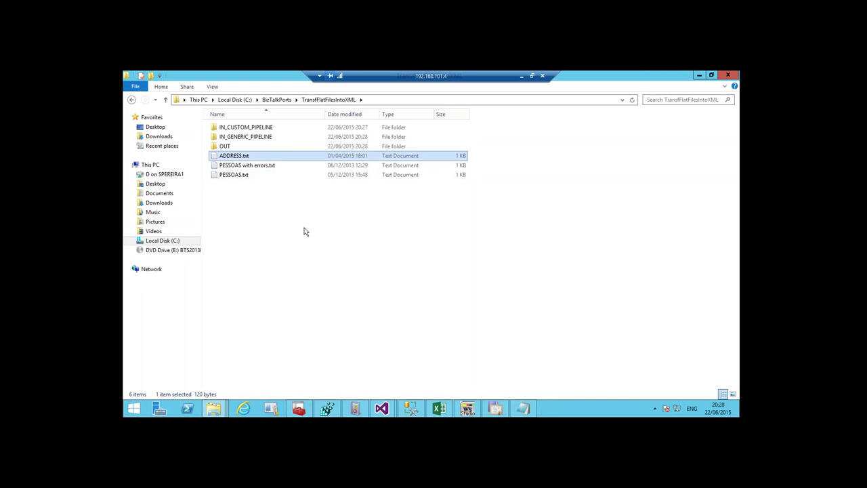
{"action": "double_click", "coordinate": [229, 138]}
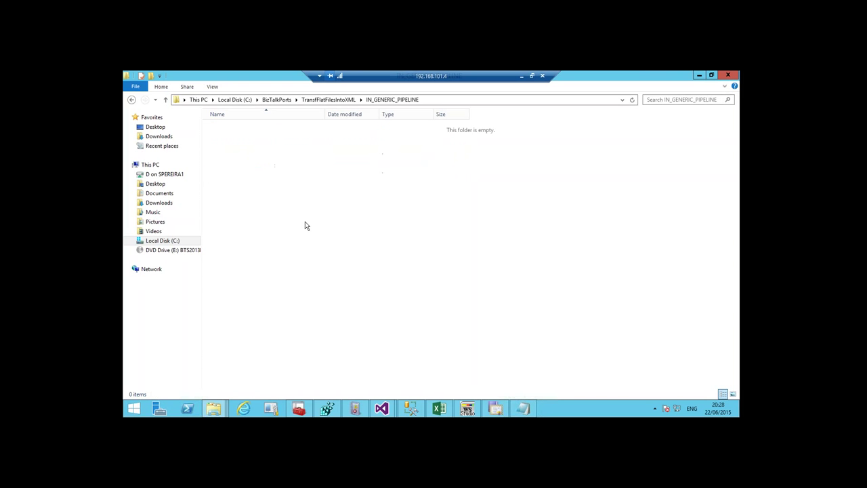
Examine the contents of the first XML file generated from ADDRESS.txt in the OUT folder and close it.
{"action": "left_click", "coordinate": [330, 99]}
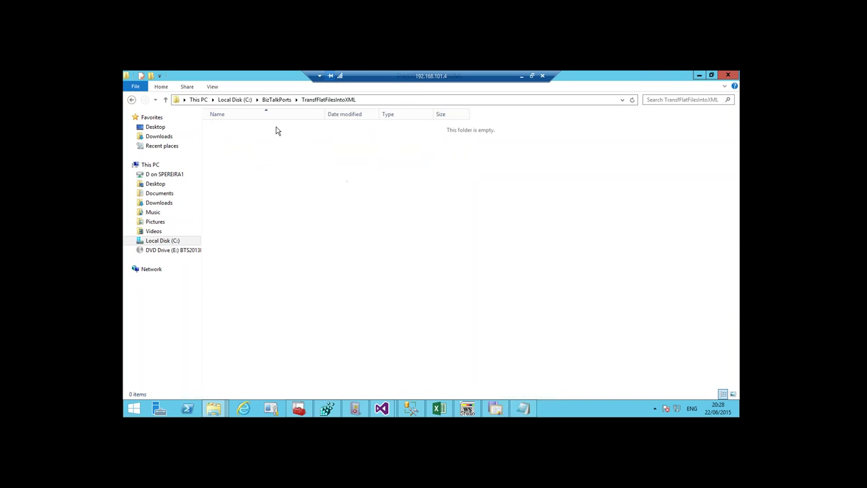
{"action": "double_click", "coordinate": [231, 148]}
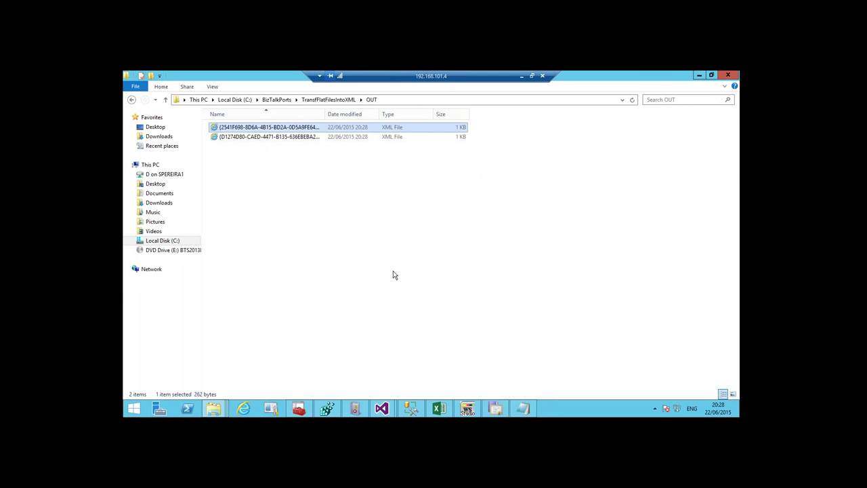
{"action": "key", "text": "Return"}
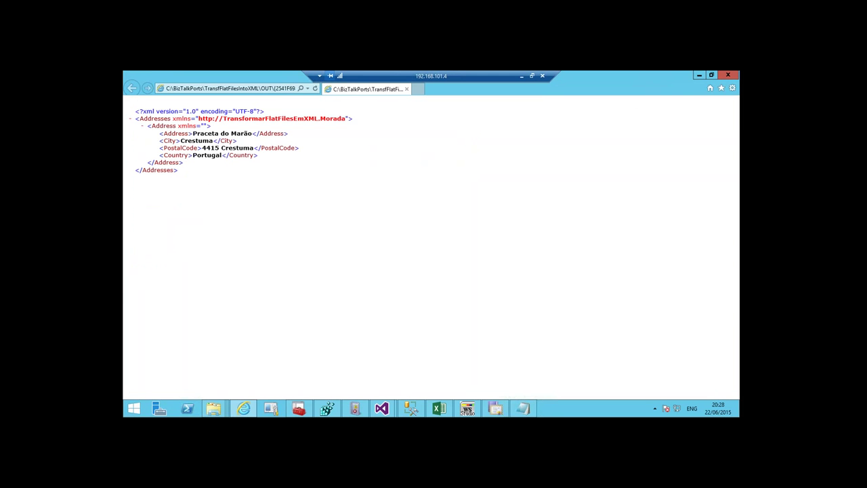
{"action": "left_click", "coordinate": [728, 75]}
{"action": "left_click", "coordinate": [326, 405]}
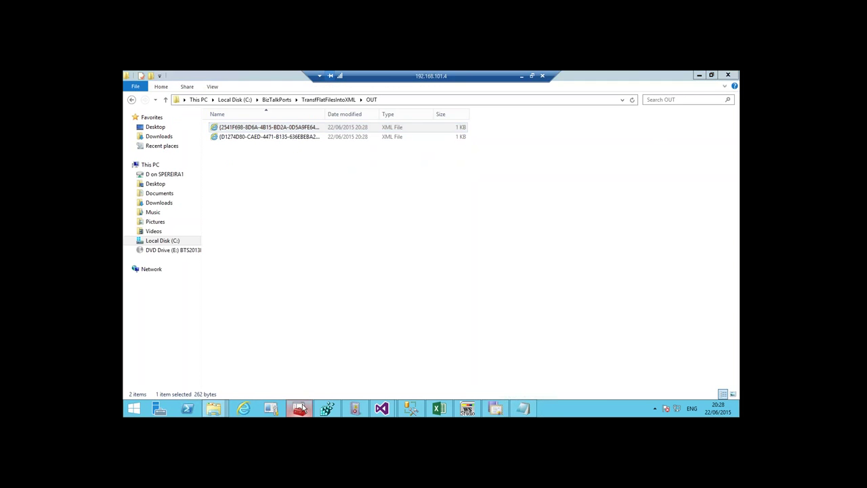
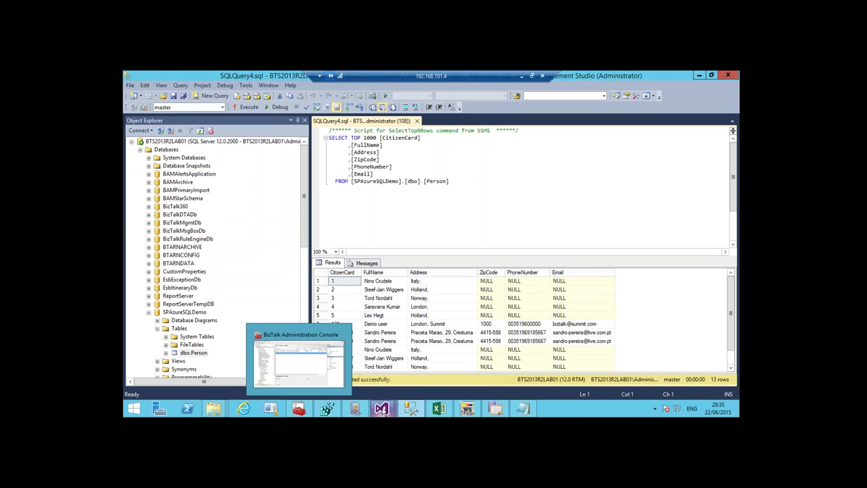
Switch to Visual Studio and expand the Maps and Schemas folders of the CBRwithLOBOperations project to review their files.
{"action": "mouse_move", "coordinate": [381, 408]}
{"action": "left_click", "coordinate": [344, 389]}
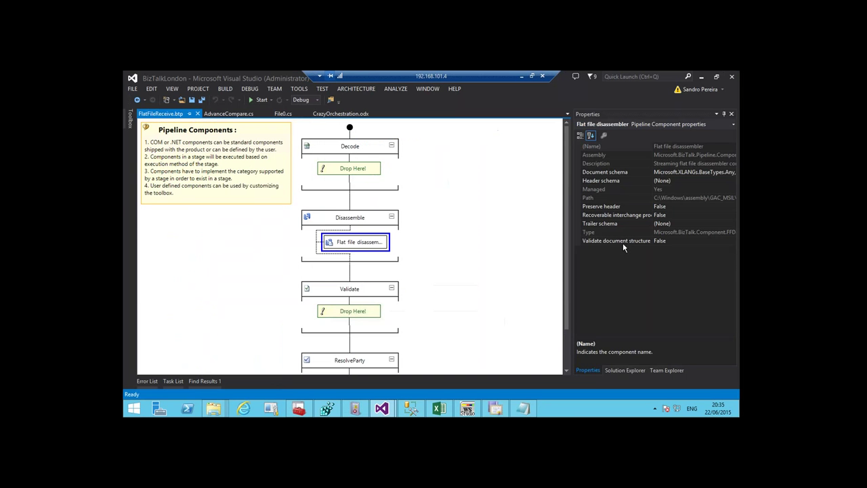
{"action": "left_click", "coordinate": [622, 371]}
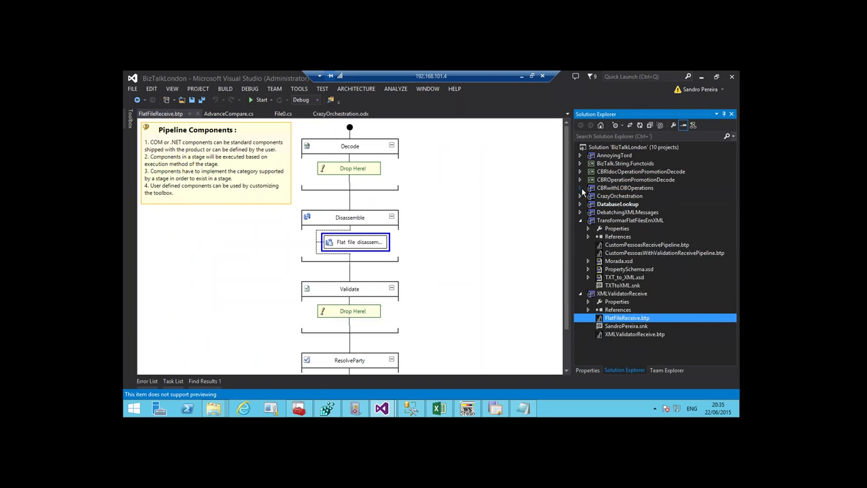
{"action": "left_click", "coordinate": [580, 188]}
{"action": "left_click", "coordinate": [587, 212]}
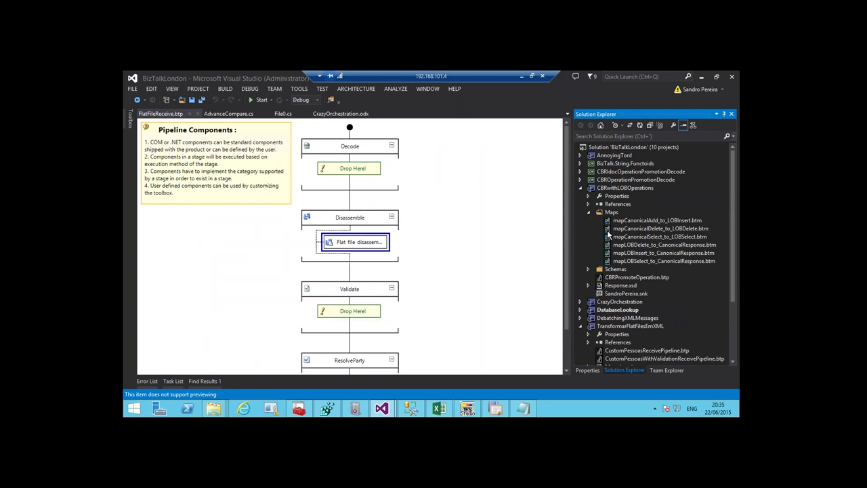
{"action": "left_click", "coordinate": [589, 270]}
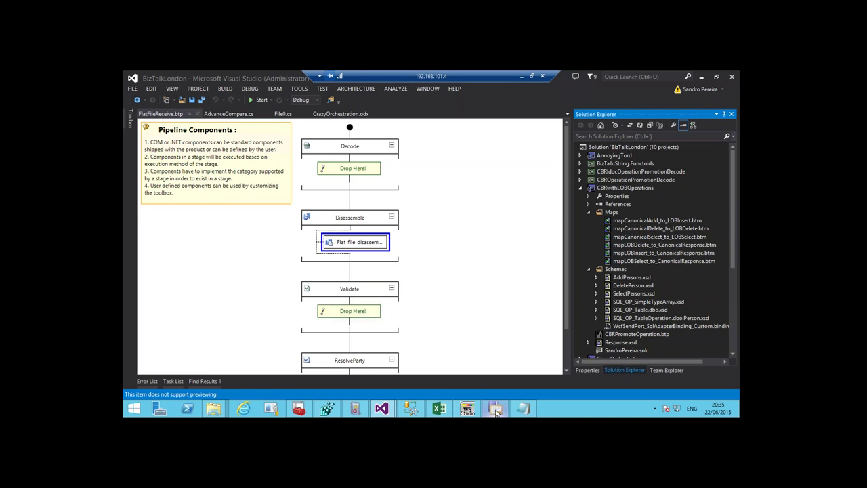
Switch to the BizTalk Administration Console and list the CBRwithLOBOperations application's receive locations with the full URI readable.
{"action": "left_click", "coordinate": [298, 409]}
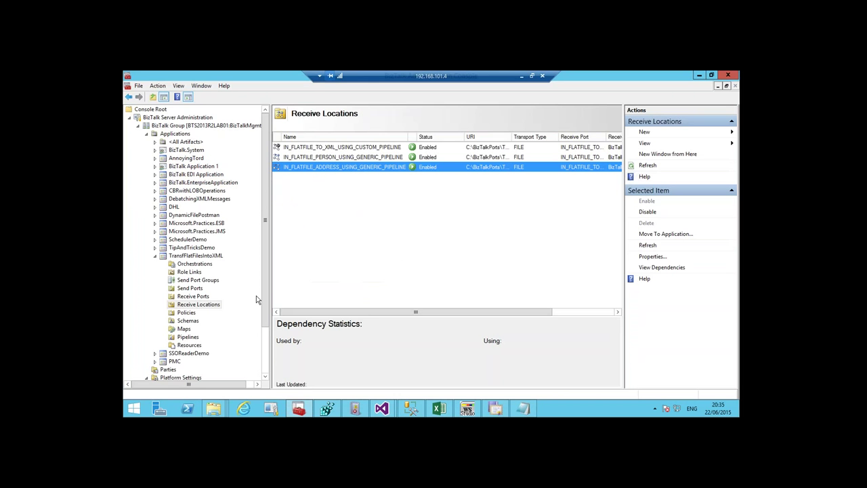
{"action": "left_click", "coordinate": [155, 255]}
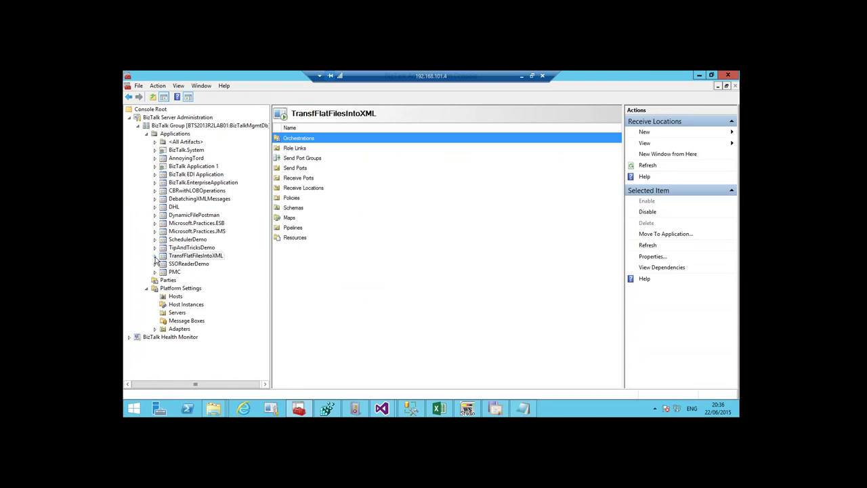
{"action": "left_click", "coordinate": [155, 191]}
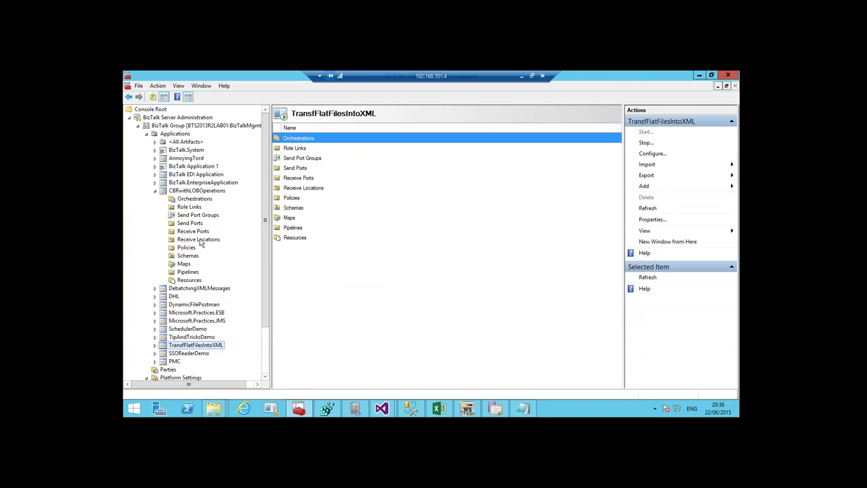
{"action": "left_click", "coordinate": [198, 239]}
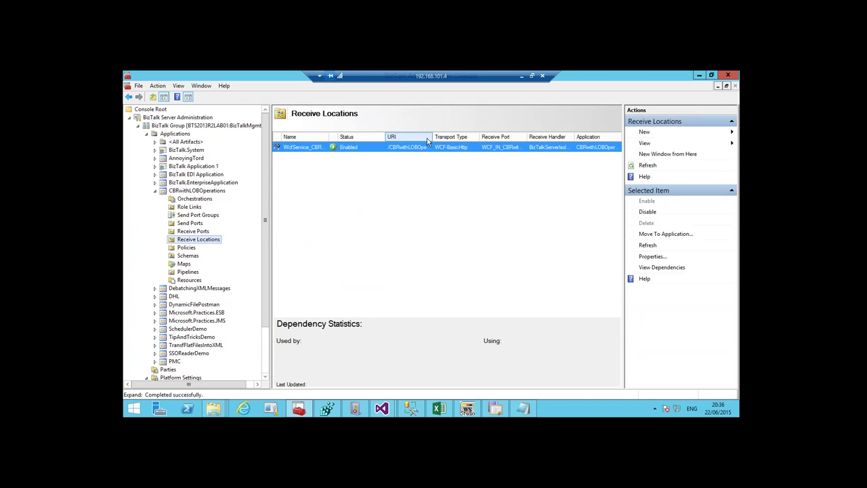
{"action": "double_click", "coordinate": [433, 137]}
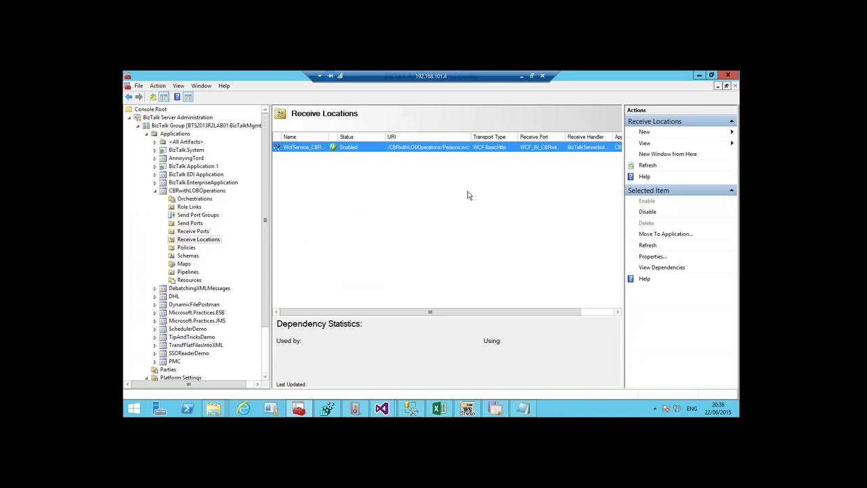
Examine the general settings, filters and inbound maps of the CBRwithLOBOperations SQL send port, then close its properties.
{"action": "left_click", "coordinate": [185, 224]}
{"action": "left_click", "coordinate": [337, 149]}
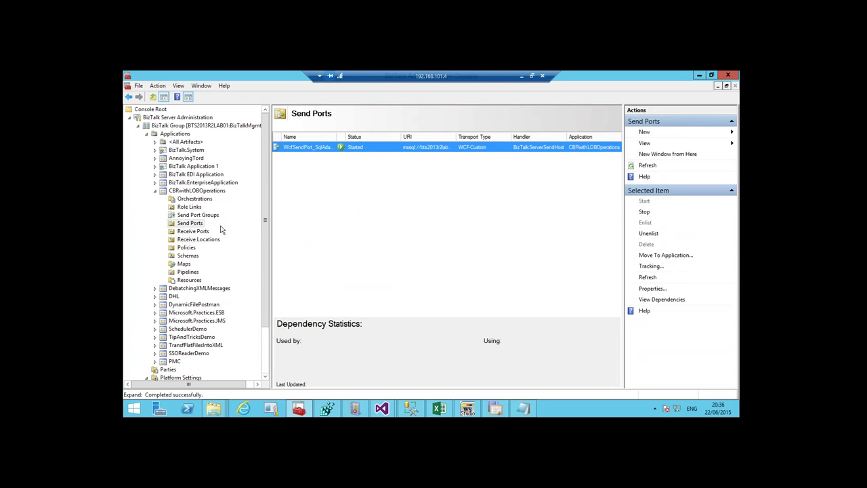
{"action": "key", "text": "Return"}
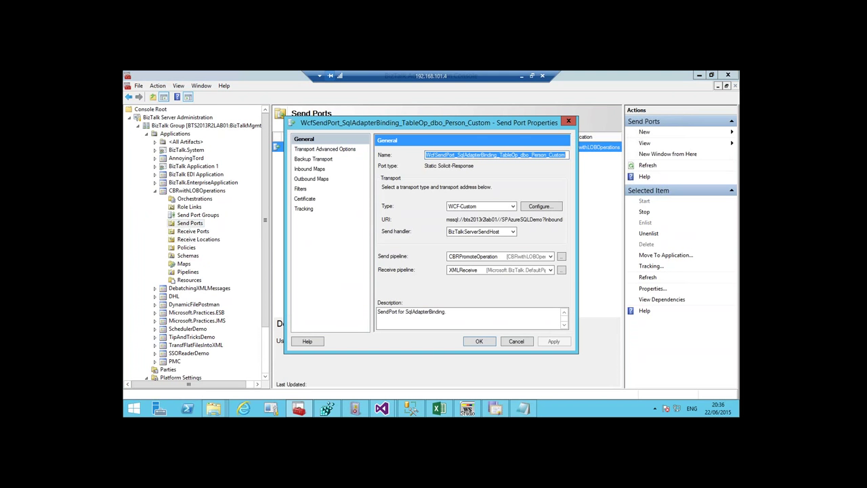
{"action": "left_click", "coordinate": [308, 191]}
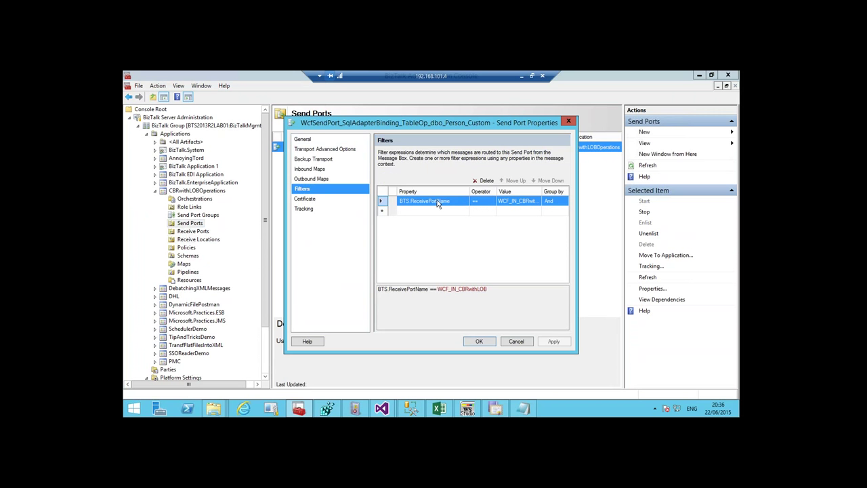
{"action": "left_click", "coordinate": [321, 170]}
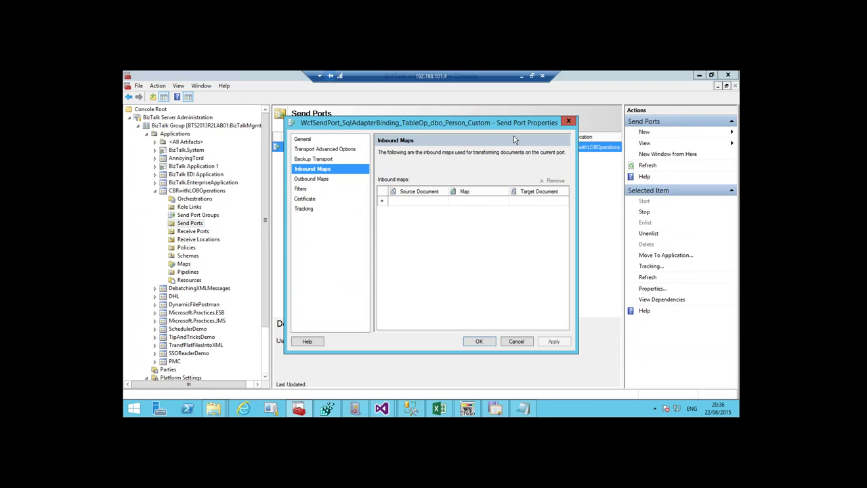
{"action": "left_click", "coordinate": [568, 121]}
View the general properties of the CBRwithLOBOperations WCF receive location and close them without changes.
{"action": "left_click", "coordinate": [215, 239]}
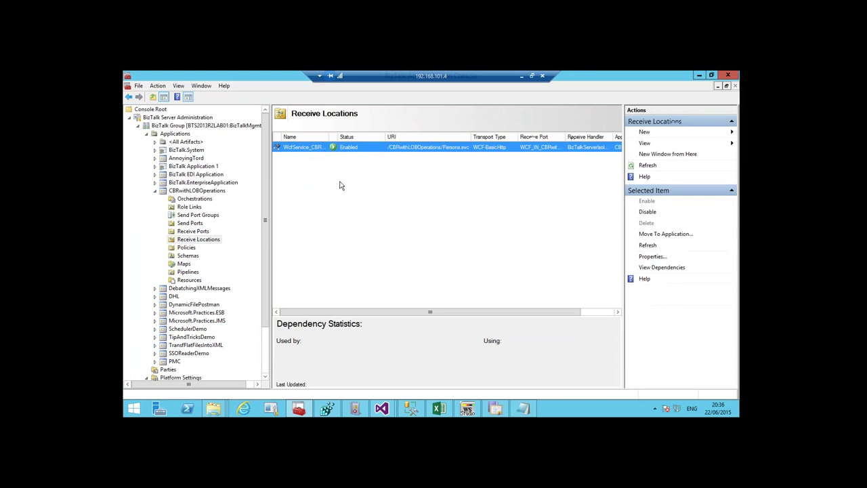
{"action": "double_click", "coordinate": [315, 155]}
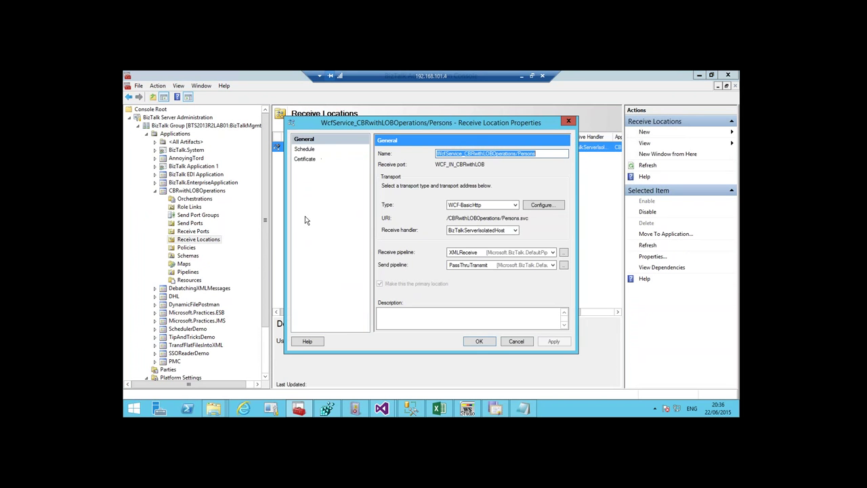
{"action": "left_click", "coordinate": [512, 341]}
Examine the inbound and outbound maps of the WCF_IN_CBRwithLOB receive port, then close its properties without changes.
{"action": "left_click", "coordinate": [195, 231]}
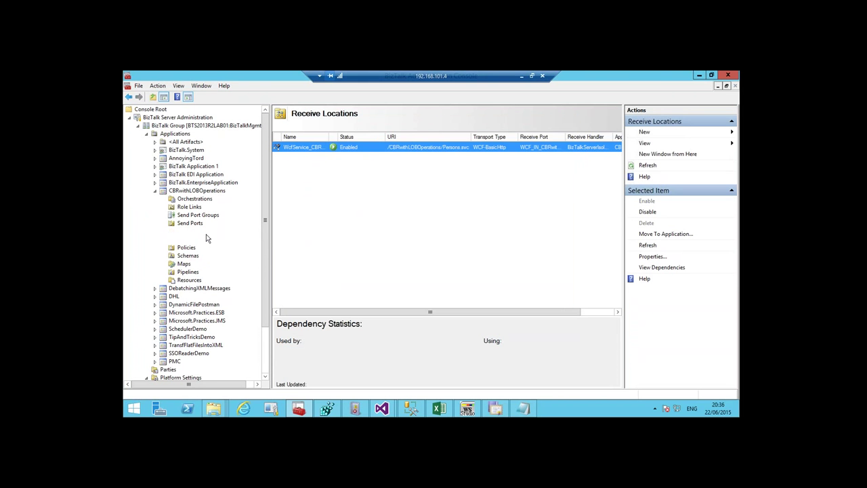
{"action": "left_click", "coordinate": [313, 151]}
{"action": "double_click", "coordinate": [313, 155]}
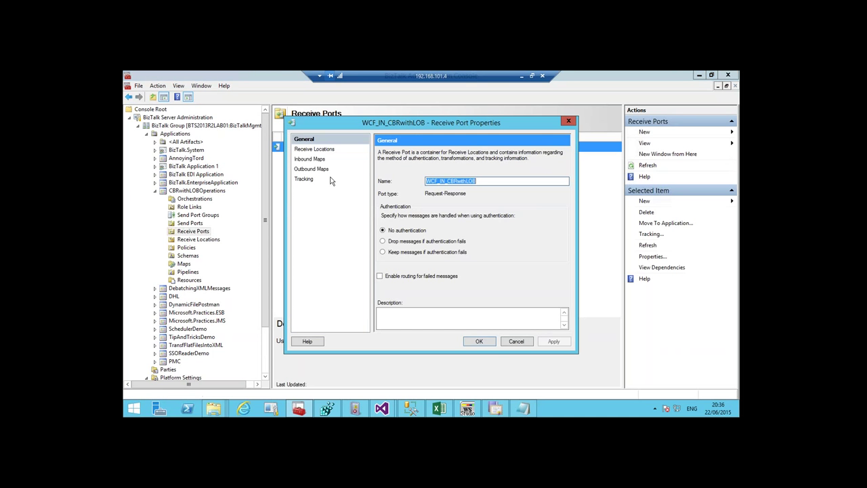
{"action": "left_click", "coordinate": [315, 160]}
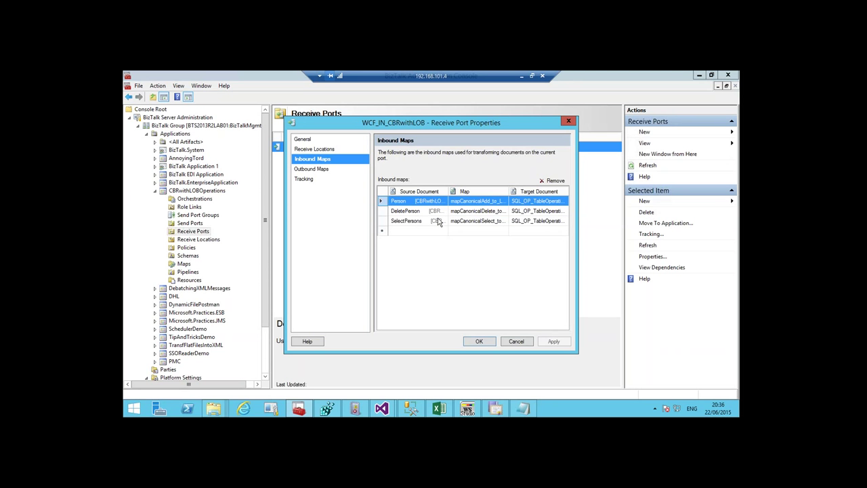
{"action": "left_click", "coordinate": [306, 169]}
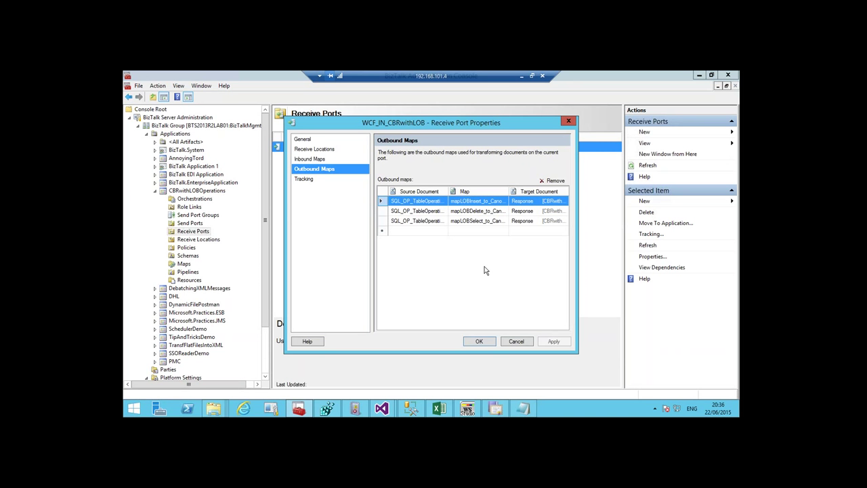
{"action": "left_click", "coordinate": [515, 341]}
Open the XMLReceive pipeline configuration of the CBRwithLOBOperations WCF receive location to examine its stage settings.
{"action": "left_click", "coordinate": [215, 240]}
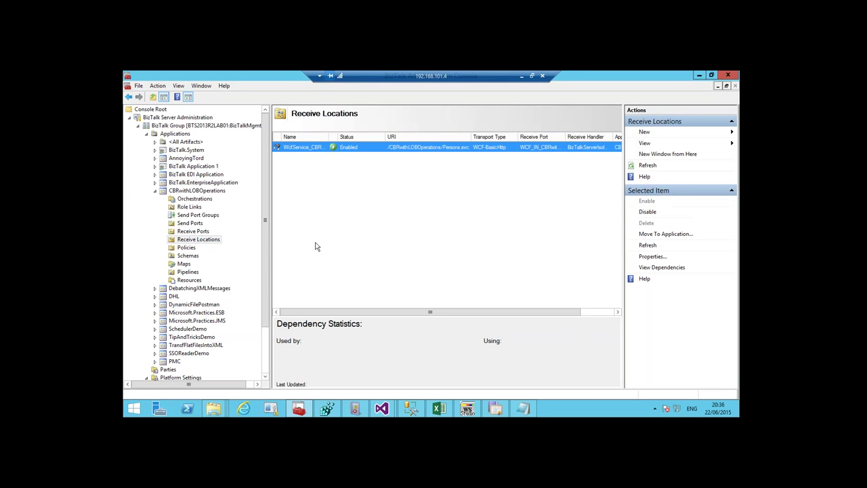
{"action": "double_click", "coordinate": [313, 149]}
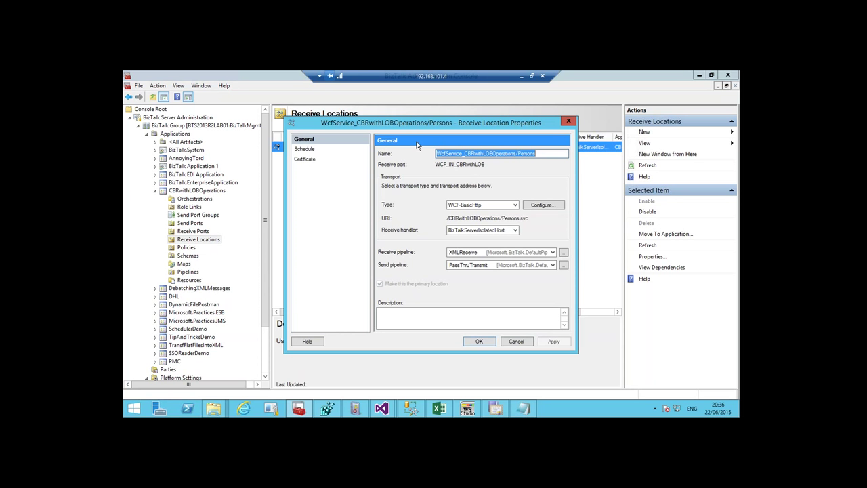
{"action": "left_click", "coordinate": [566, 256]}
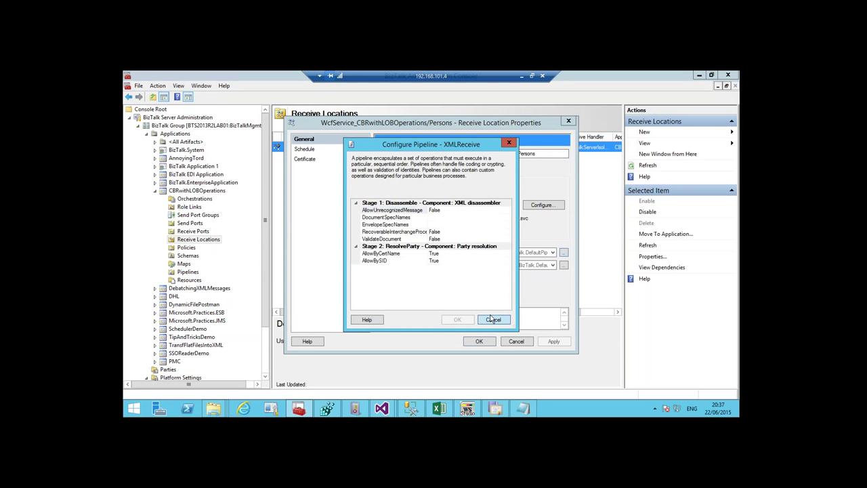
Close the receive location's properties and examine the CBRPromoteOperation send pipeline stages of the SQL send port.
{"action": "left_click", "coordinate": [492, 318]}
{"action": "left_click", "coordinate": [568, 121]}
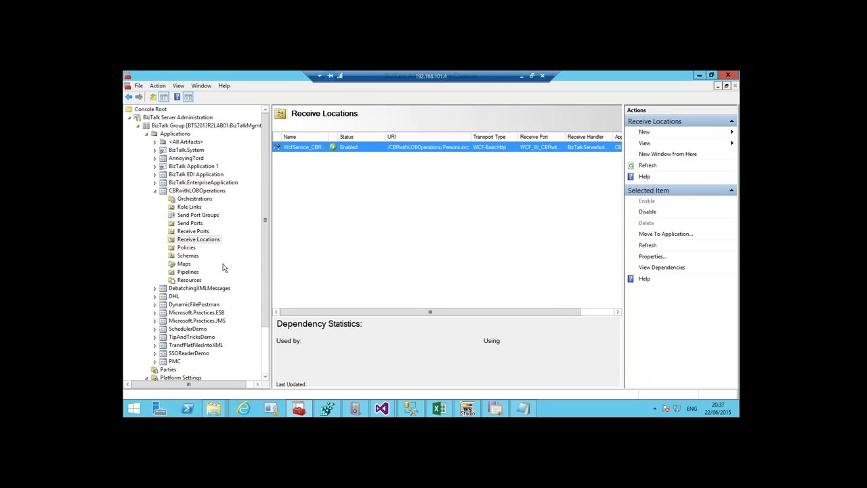
{"action": "left_click", "coordinate": [190, 223]}
{"action": "double_click", "coordinate": [310, 149]}
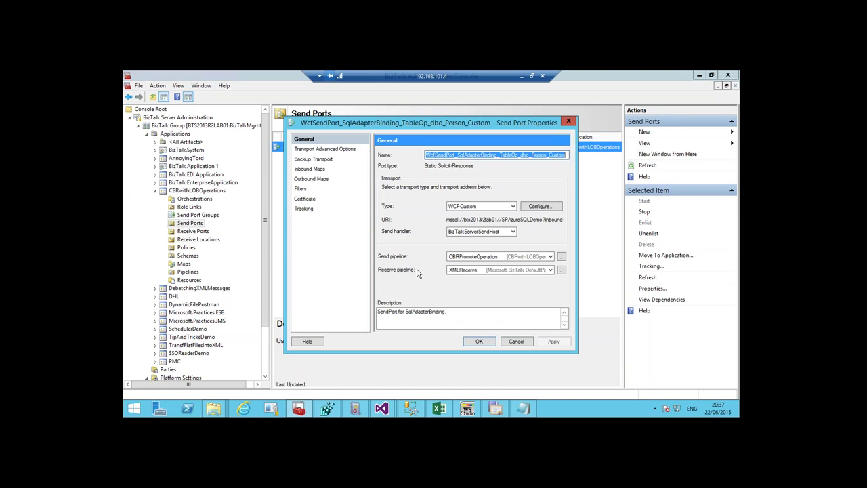
{"action": "left_click", "coordinate": [561, 256]}
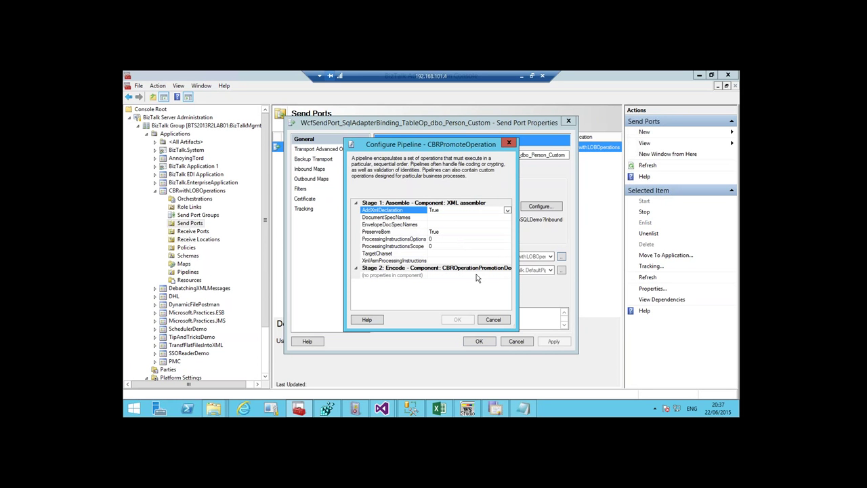
{"action": "left_click", "coordinate": [492, 320]}
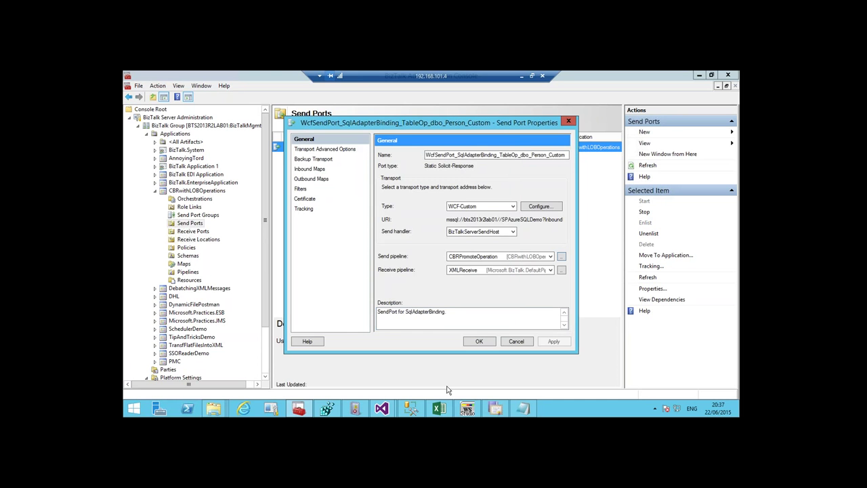
Switch to Visual Studio and open CBROperationPromotionDecode.cs from the CBROperationPromotionDecode project.
{"action": "mouse_move", "coordinate": [382, 407]}
{"action": "left_click", "coordinate": [336, 365]}
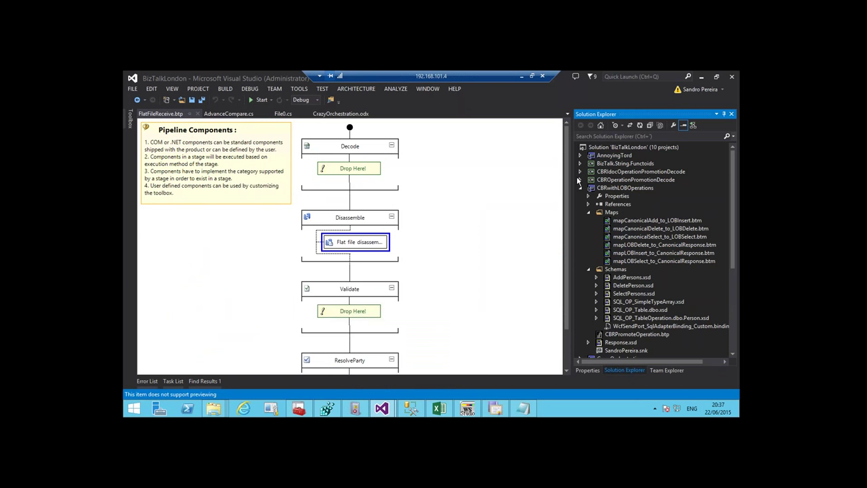
{"action": "left_click", "coordinate": [579, 180]}
{"action": "left_click", "coordinate": [639, 229]}
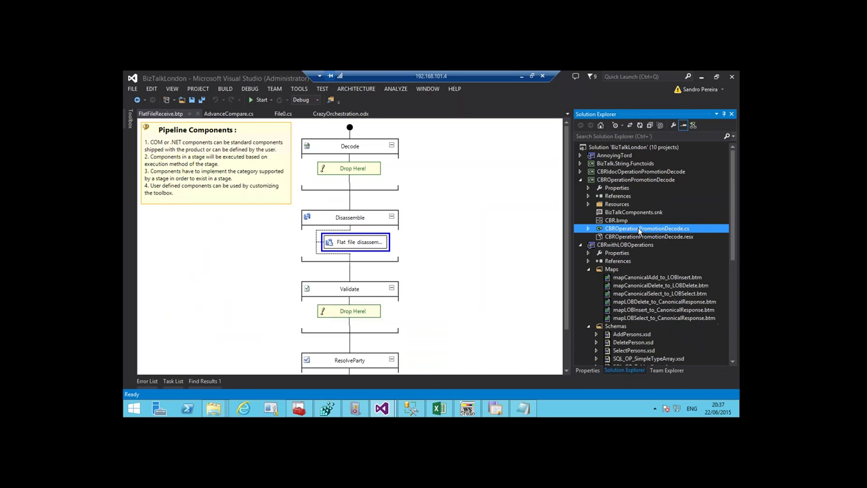
{"action": "double_click", "coordinate": [639, 229]}
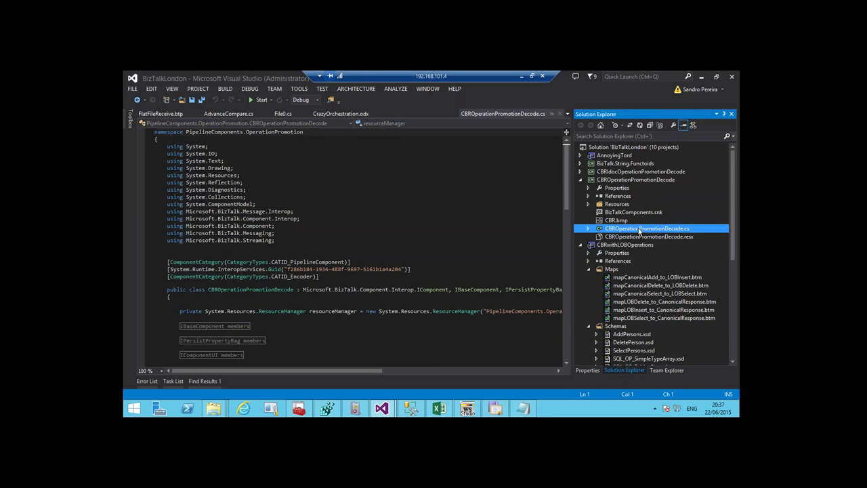
Go to the Execute method of the pipeline component and examine its comments and operation promotion code.
{"action": "left_click", "coordinate": [406, 126]}
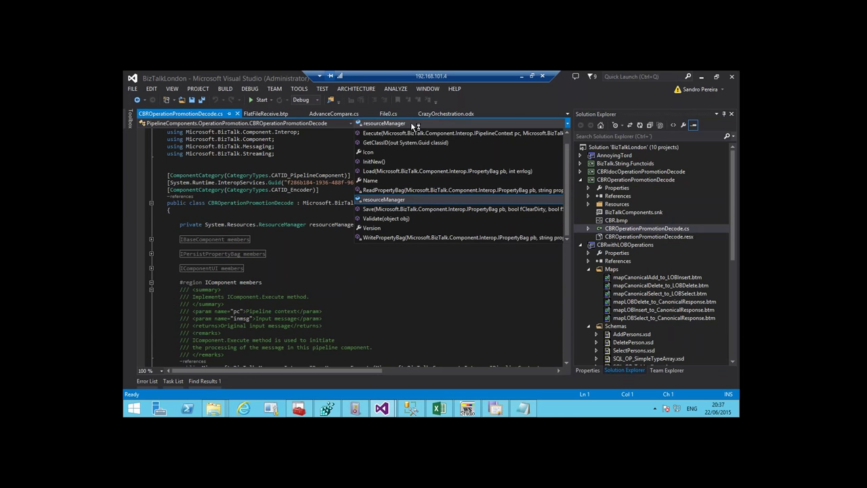
{"action": "left_click", "coordinate": [408, 171]}
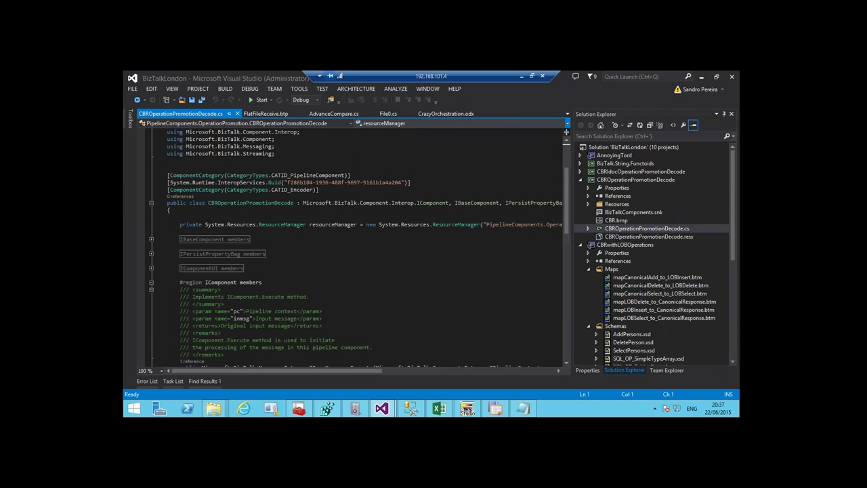
{"action": "left_click", "coordinate": [404, 126]}
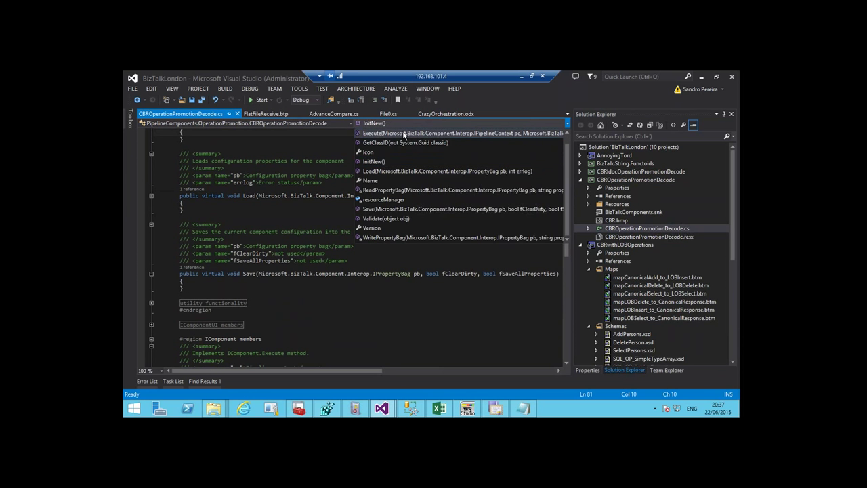
{"action": "left_click", "coordinate": [393, 161]}
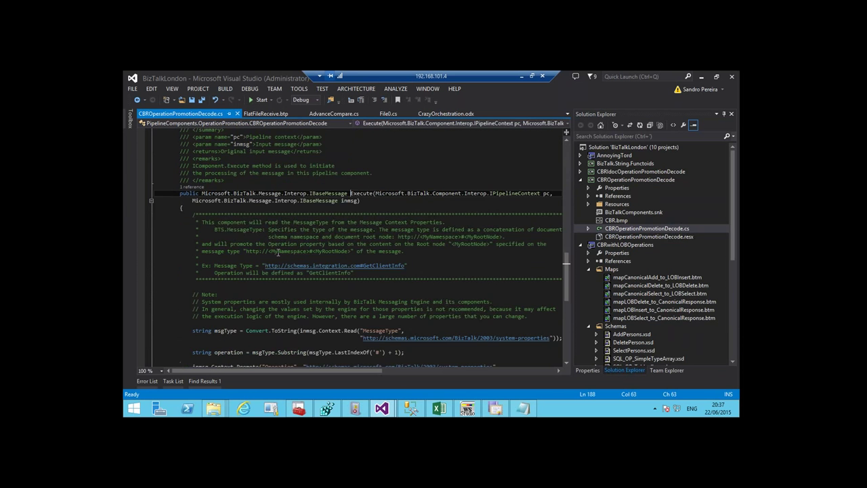
{"action": "scroll", "coordinate": [277, 252], "scroll_direction": "down", "scroll_amount": 1}
{"action": "scroll", "coordinate": [277, 252], "scroll_direction": "down", "scroll_amount": 2}
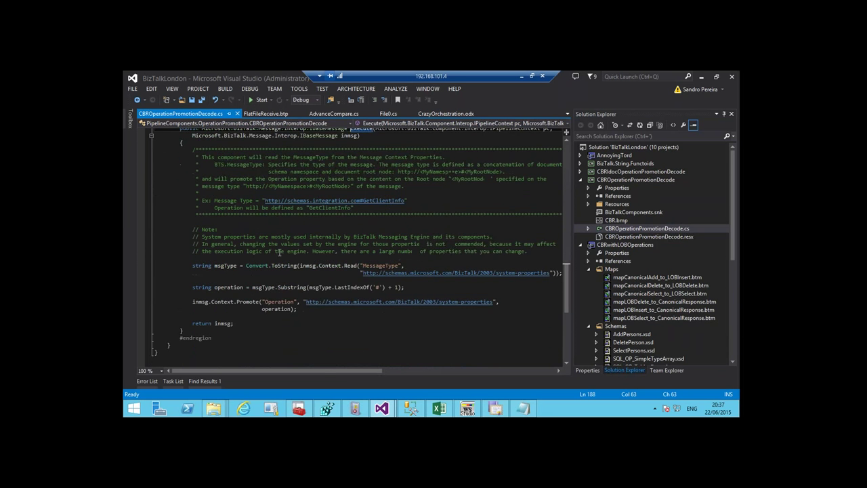
{"action": "scroll", "coordinate": [338, 374], "scroll_direction": "right", "scroll_amount": 3}
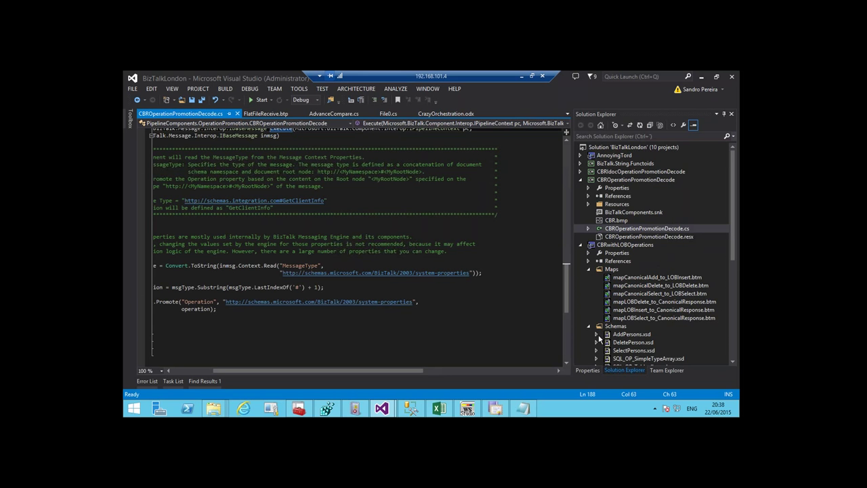
Open the SQL_OP_Table.dbo.xsd schema of the CBRwithLOBOperations project, examine its schema root, then close it.
{"action": "left_click", "coordinate": [630, 334]}
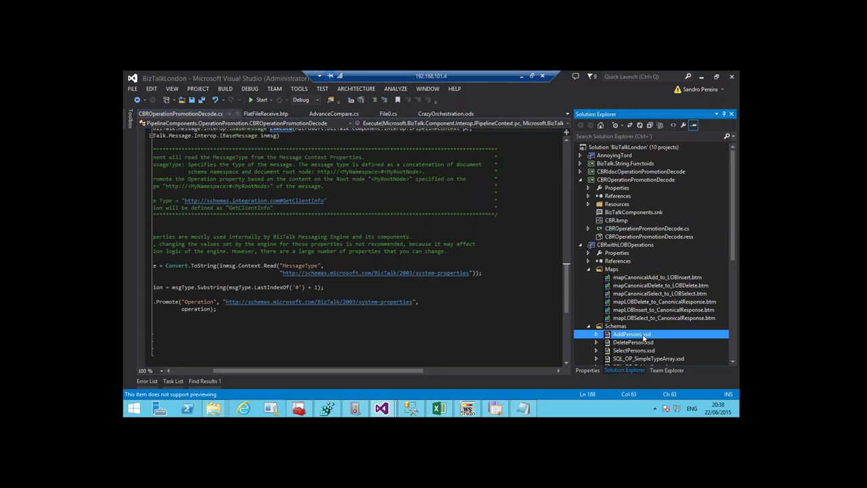
{"action": "scroll", "coordinate": [653, 332], "scroll_direction": "down", "scroll_amount": 2}
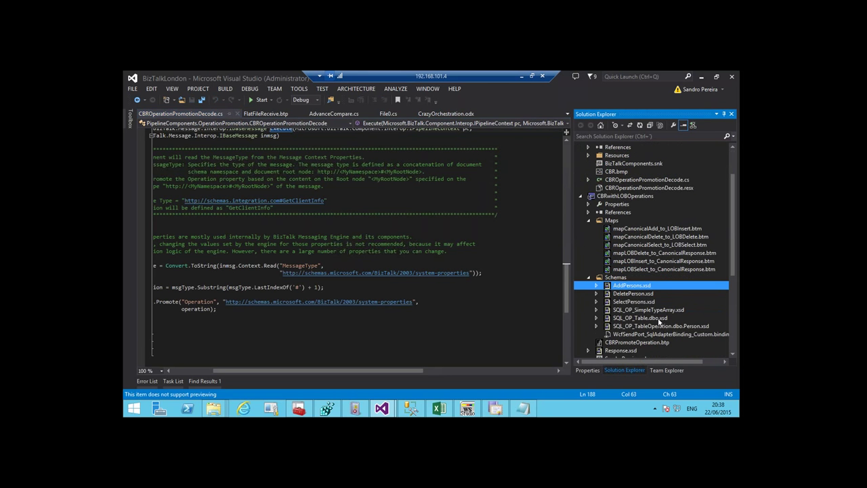
{"action": "left_click", "coordinate": [640, 318]}
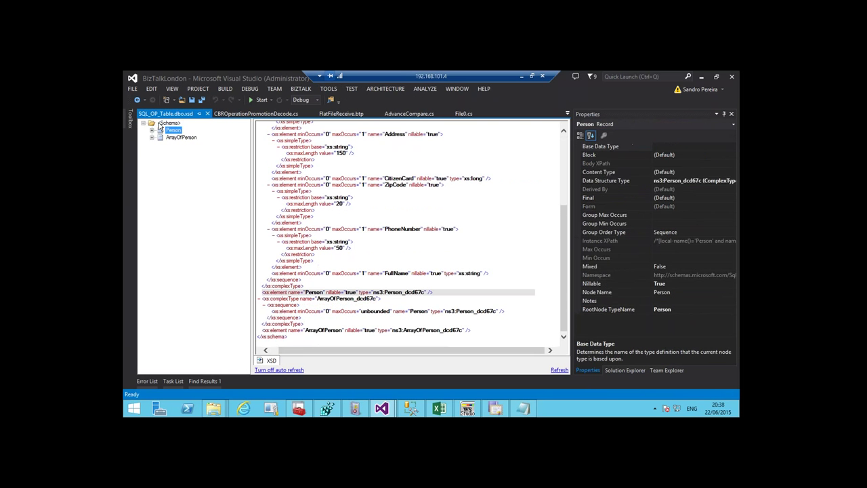
{"action": "scroll", "coordinate": [474, 183], "scroll_direction": "up", "scroll_amount": 7}
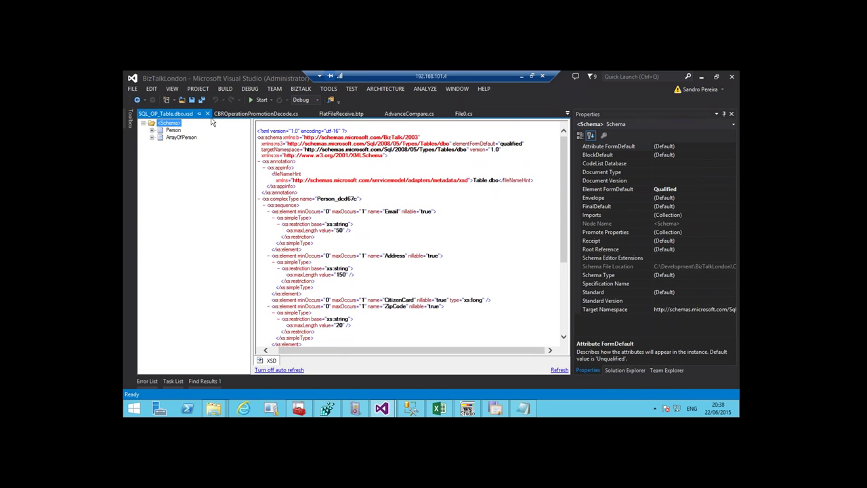
{"action": "left_click", "coordinate": [265, 183]}
{"action": "key", "text": "ctrl+F4"}
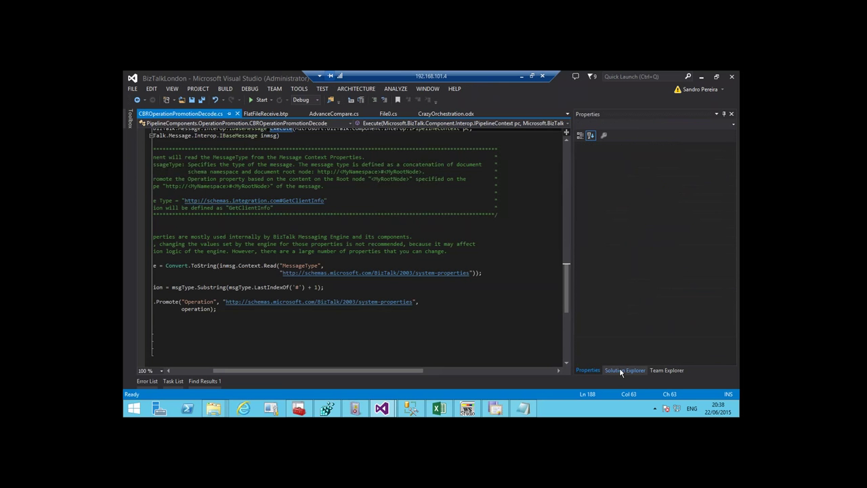
Open SQL_OP_TableOperation.dbo.Person.xsd, examine the documented action of its Insert element, then close the schema.
{"action": "left_click", "coordinate": [623, 369]}
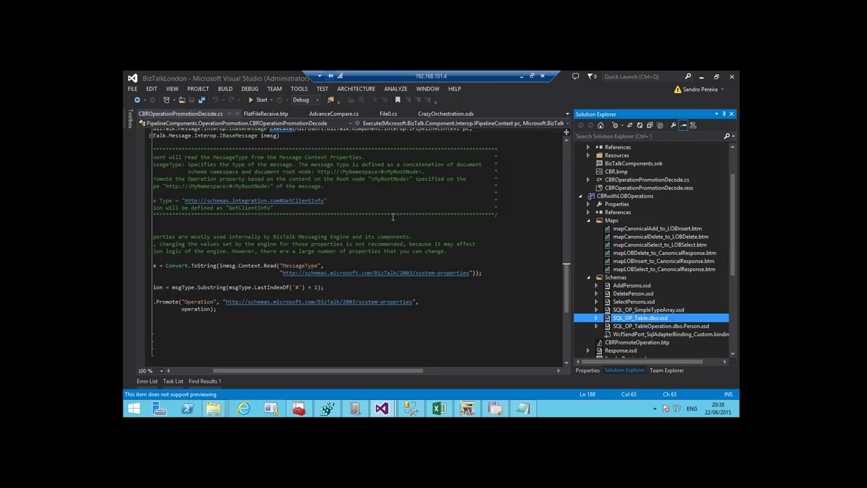
{"action": "double_click", "coordinate": [671, 325]}
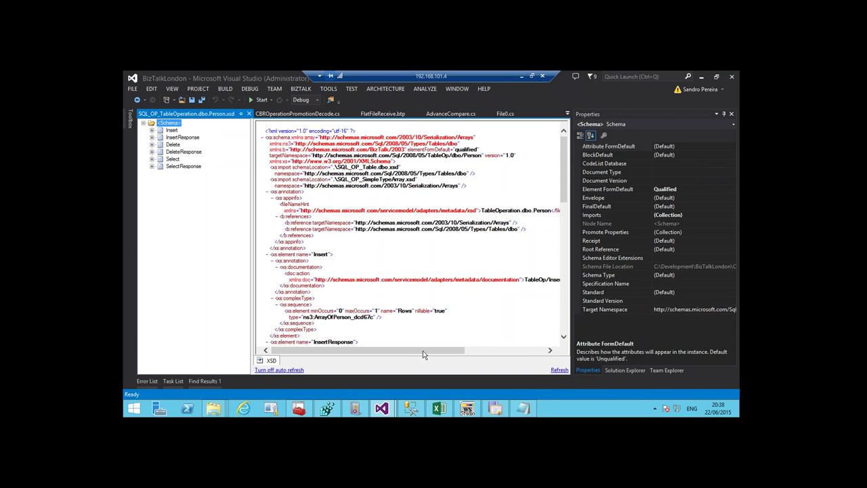
{"action": "left_click_drag", "start_coordinate": [422, 351], "coordinate": [486, 350]}
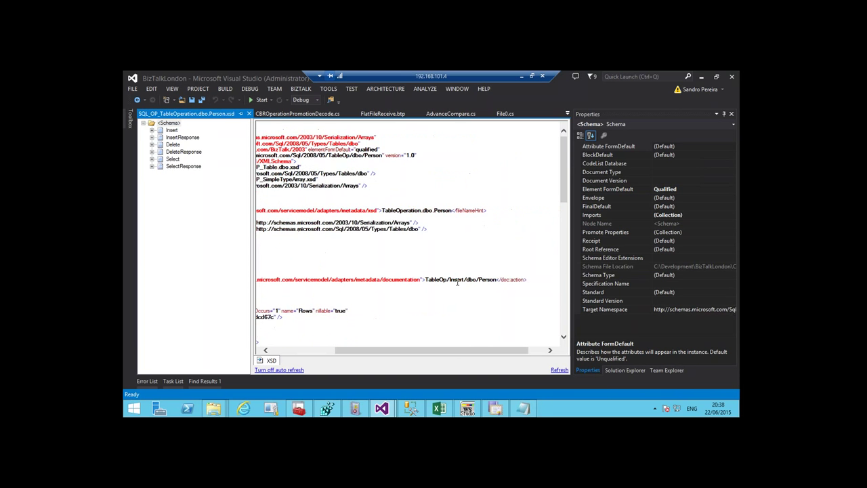
{"action": "left_click", "coordinate": [248, 113]}
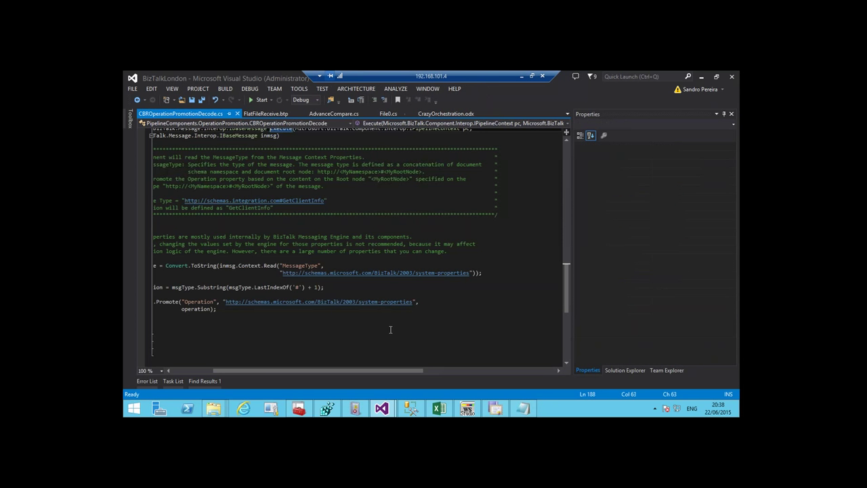
Trace in the Execute code the MessageType read, the '#' substring extraction and the promoted operation value.
{"action": "left_click", "coordinate": [296, 265]}
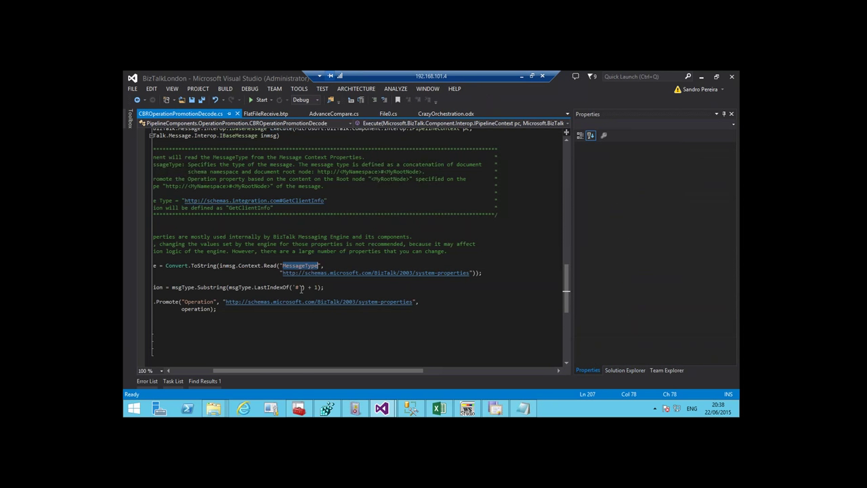
{"action": "left_click", "coordinate": [296, 287]}
{"action": "double_click", "coordinate": [195, 309]}
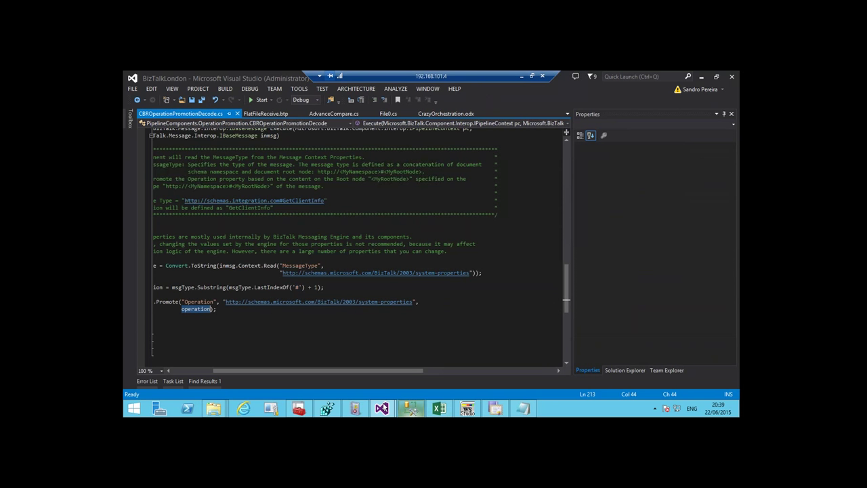
Switch to the BizTalk console and examine the SOAP action mapping in the send port's WCF-Custom transport properties, closing them without changes.
{"action": "left_click", "coordinate": [300, 408]}
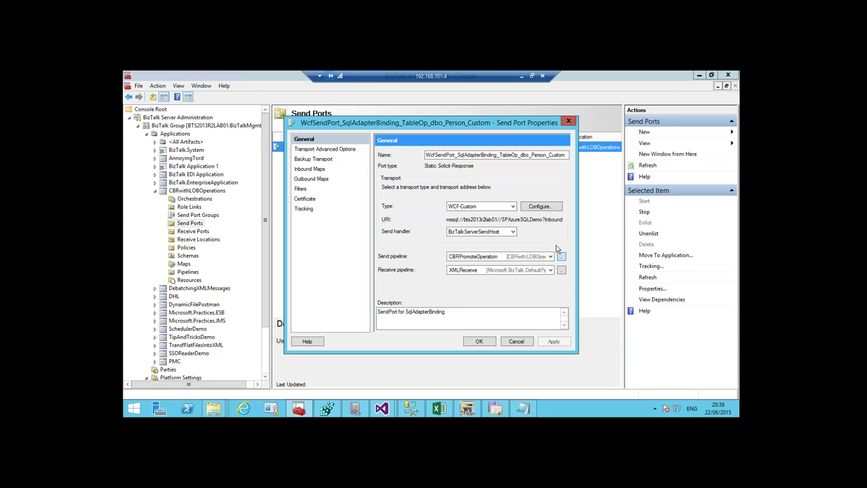
{"action": "left_click", "coordinate": [528, 208]}
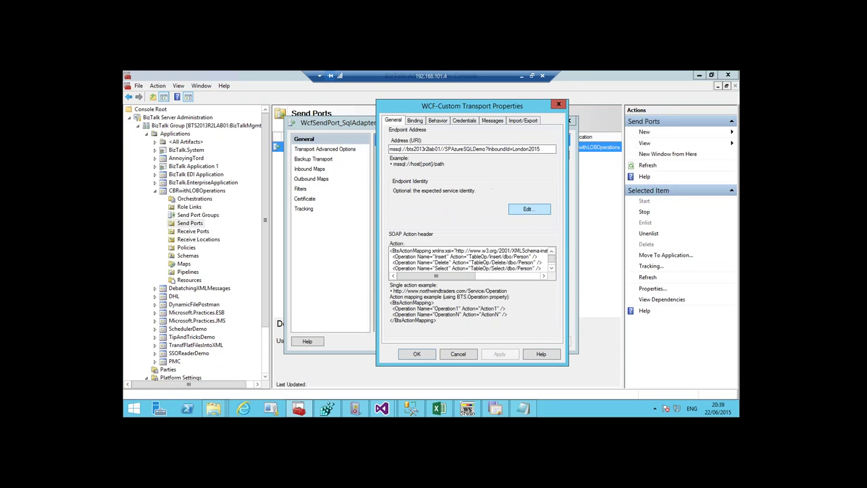
{"action": "left_click_drag", "start_coordinate": [447, 258], "coordinate": [508, 258]}
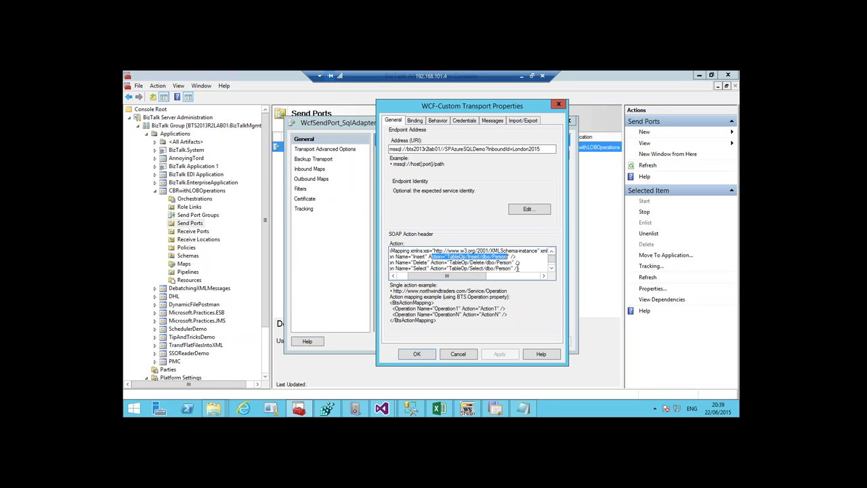
{"action": "left_click", "coordinate": [468, 257]}
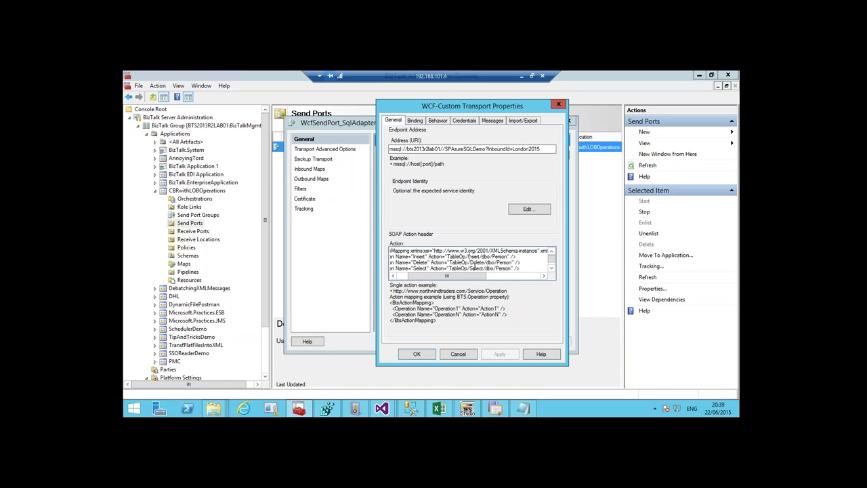
{"action": "left_click", "coordinate": [458, 354]}
Switch to Web Service Studio and invoke the SelectOperation of the Persons service.
{"action": "left_click", "coordinate": [467, 408]}
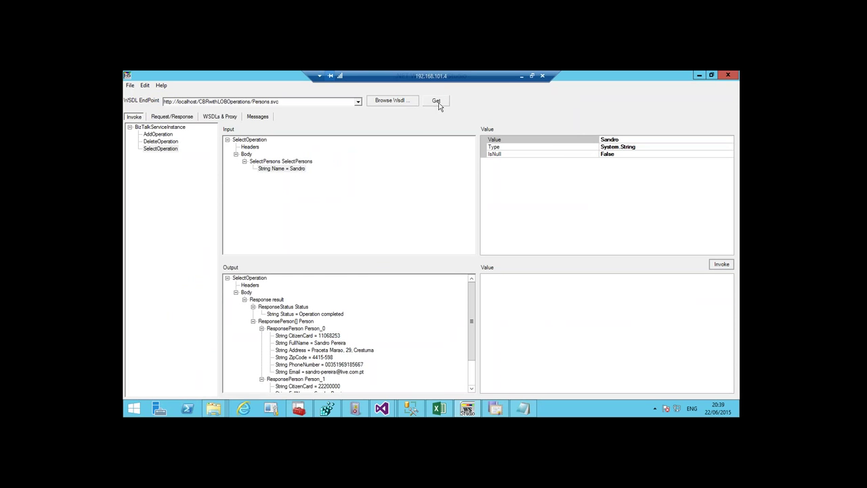
{"action": "left_click", "coordinate": [721, 264]}
Start an AddOperation request and enter sample values for the person's FirstName and LastName.
{"action": "left_click", "coordinate": [153, 135]}
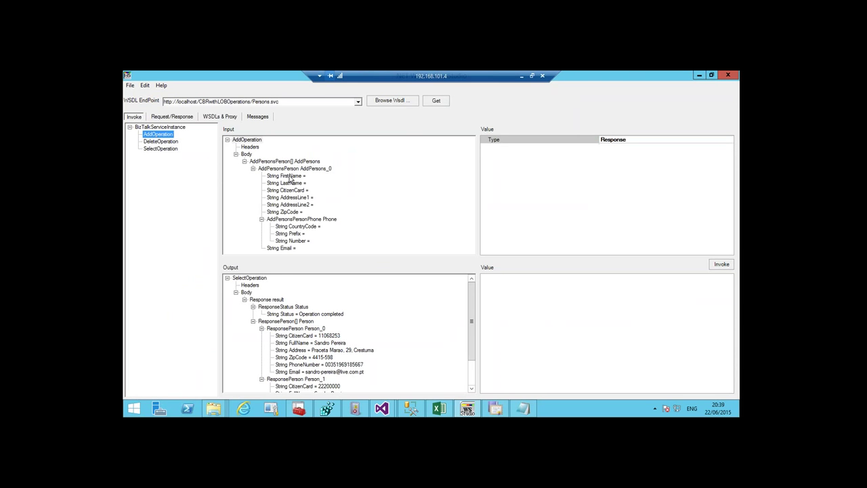
{"action": "left_click", "coordinate": [290, 176]}
{"action": "left_click", "coordinate": [620, 139]}
{"action": "type", "text": "sasas"}
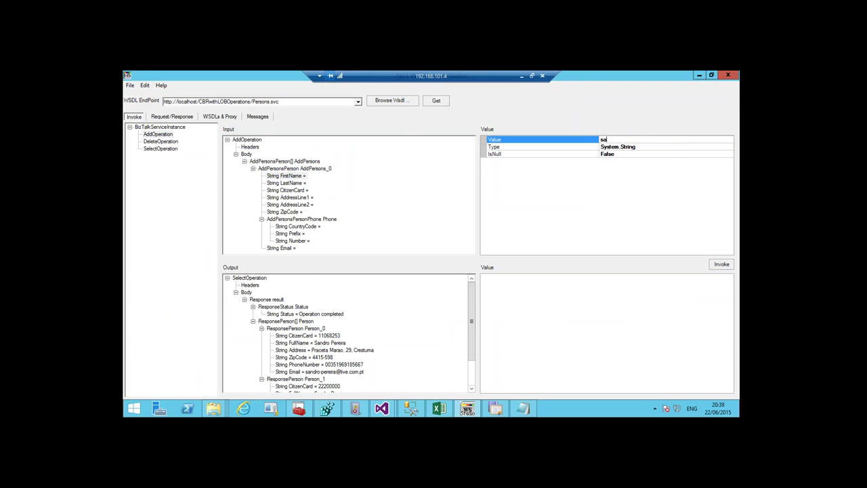
{"action": "left_click", "coordinate": [294, 184]}
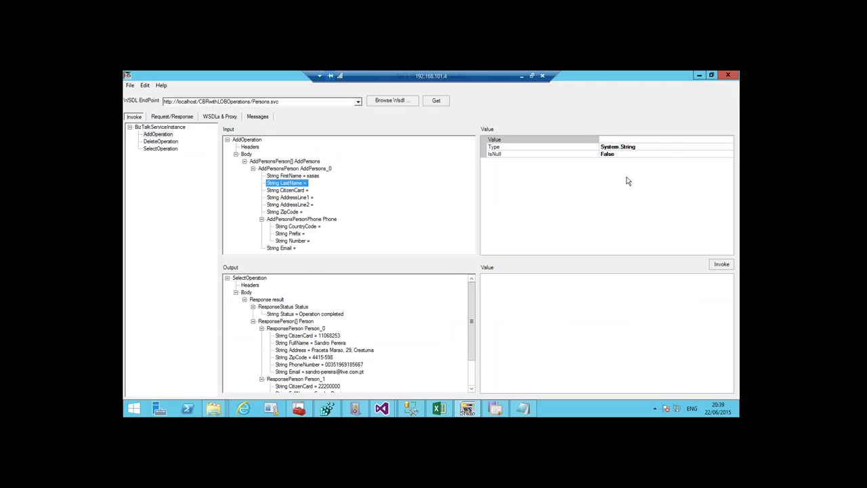
{"action": "left_click", "coordinate": [621, 139]}
{"action": "type", "text": "sasaas"}
Enter a sample CitizenCard number for the person in the AddOperation request.
{"action": "left_click", "coordinate": [290, 190]}
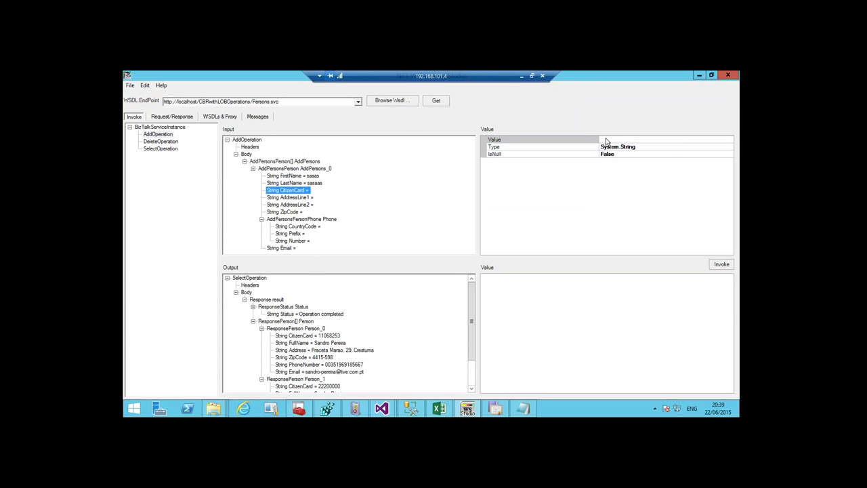
{"action": "left_click", "coordinate": [607, 140]}
{"action": "type", "text": "1233111"}
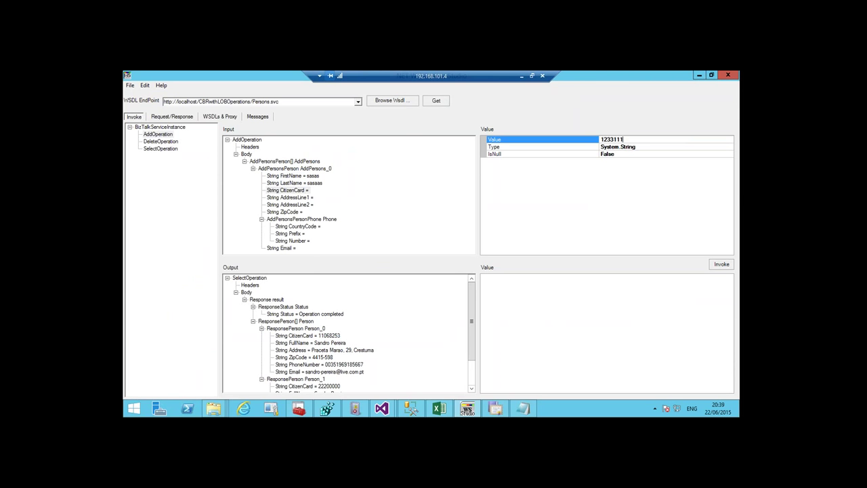
{"action": "key", "text": "Return"}
Fill in sample values for the person's AddressLine1, AddressLine2 and ZipCode in the AddOperation request.
{"action": "left_click", "coordinate": [292, 196]}
{"action": "left_click", "coordinate": [608, 141]}
{"action": "type", "text": "asasas"}
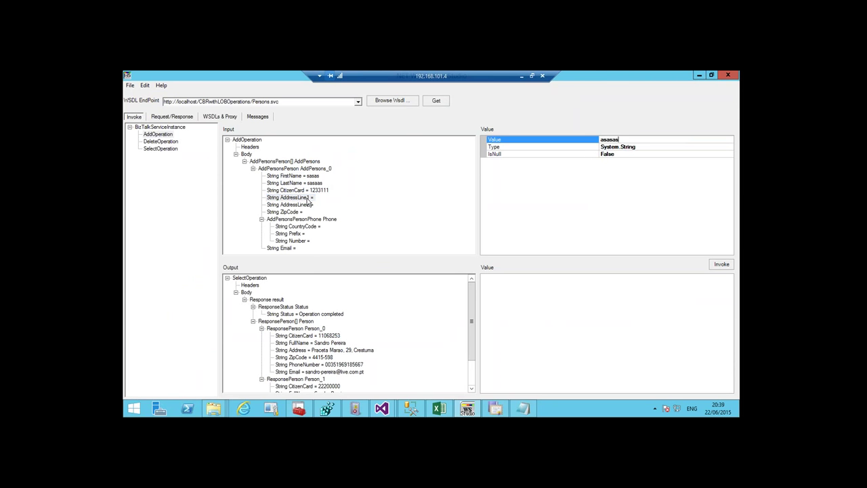
{"action": "left_click", "coordinate": [308, 204]}
{"action": "left_click", "coordinate": [644, 139]}
{"action": "type", "text": "asassa"}
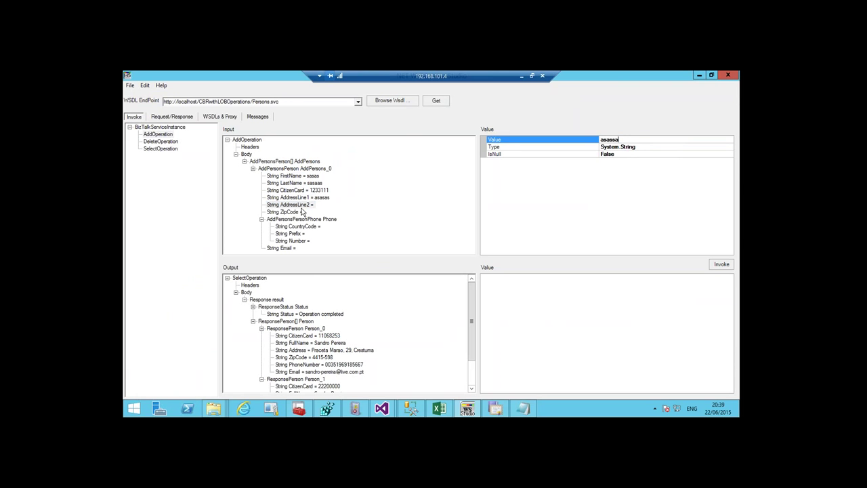
{"action": "left_click", "coordinate": [298, 212]}
{"action": "left_click", "coordinate": [637, 140]}
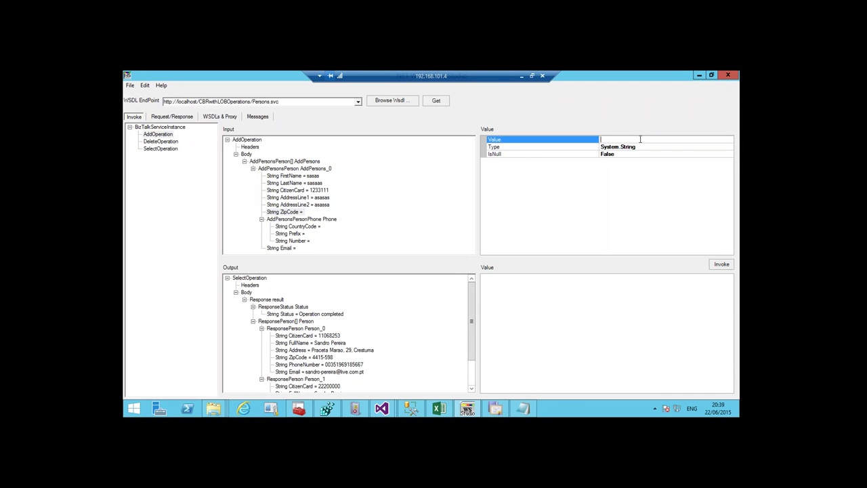
{"action": "type", "text": "415"}
Fill in the CountryCode, Prefix and Number of the person's Phone element with sample values.
{"action": "left_click", "coordinate": [308, 225]}
{"action": "left_click", "coordinate": [615, 139]}
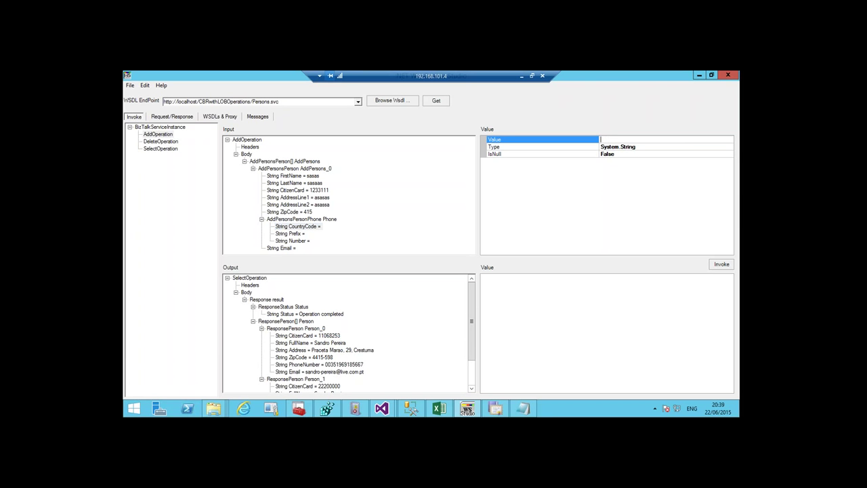
{"action": "type", "text": "351"}
{"action": "key", "text": "Return"}
{"action": "left_click", "coordinate": [300, 235]}
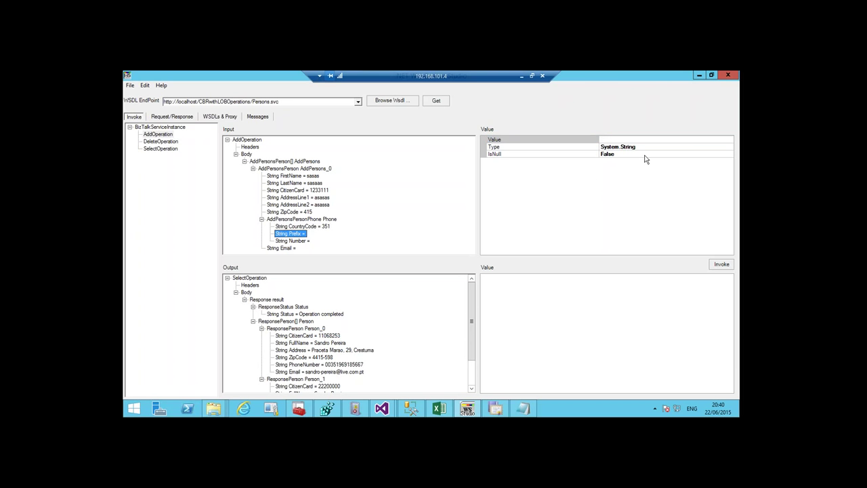
{"action": "left_click", "coordinate": [623, 141]}
{"action": "type", "text": "22"}
{"action": "left_click", "coordinate": [292, 240]}
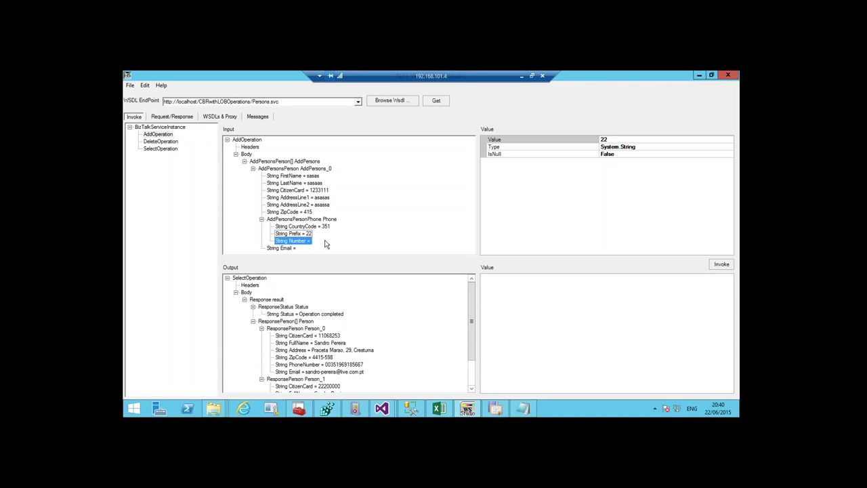
{"action": "left_click", "coordinate": [613, 139]}
{"action": "type", "text": "33333"}
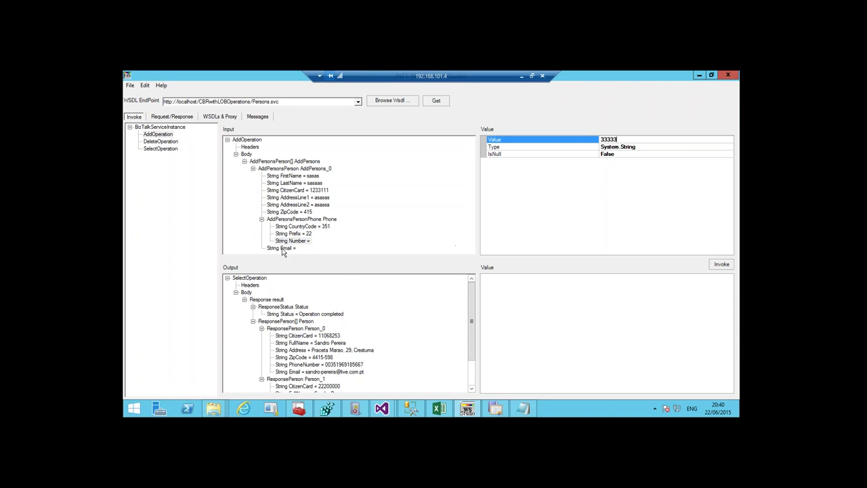
Enter a sample e-mail address for the person and invoke the AddOperation.
{"action": "left_click", "coordinate": [281, 248]}
{"action": "left_click", "coordinate": [598, 142]}
{"action": "type", "text": "sa"}
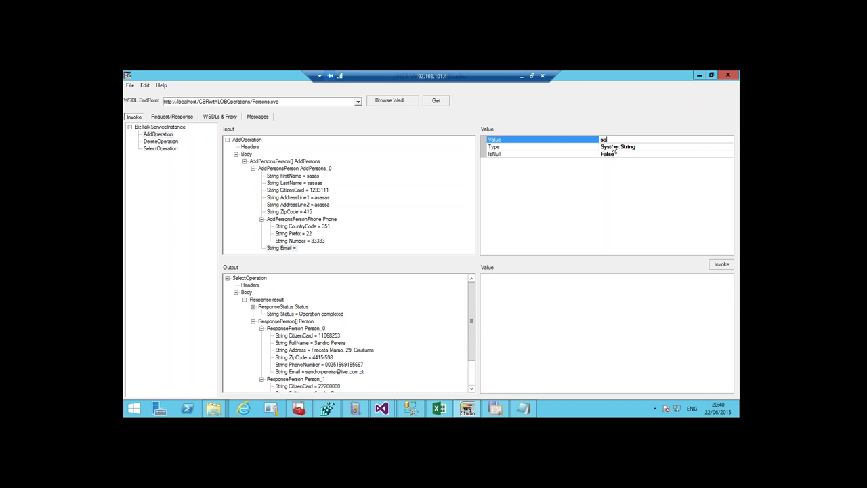
{"action": "type", "text": "@sa.pt"}
{"action": "left_click", "coordinate": [721, 264]}
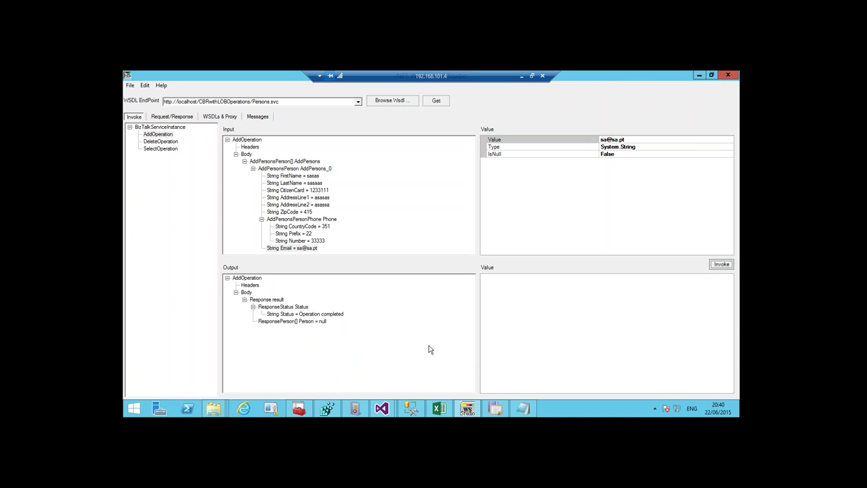
Switch to SQL Server Management Studio, rerun the dbo.Person query and check the row of the newly added person.
{"action": "left_click", "coordinate": [413, 410]}
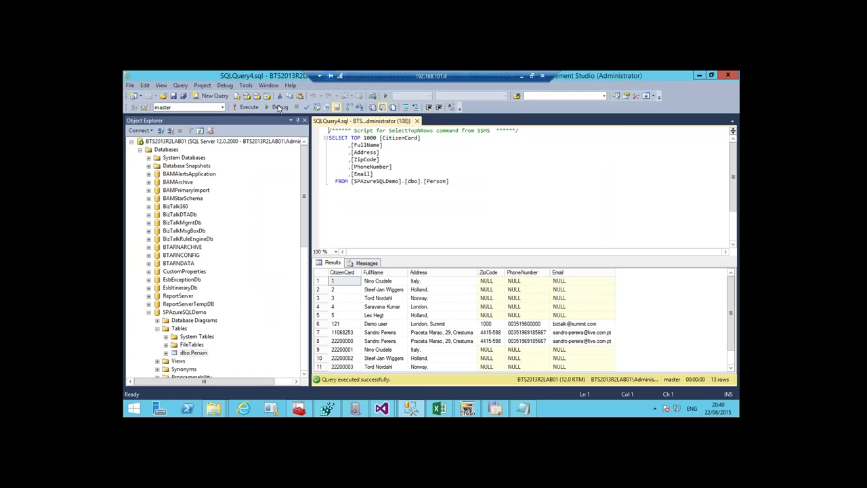
{"action": "left_click", "coordinate": [250, 107]}
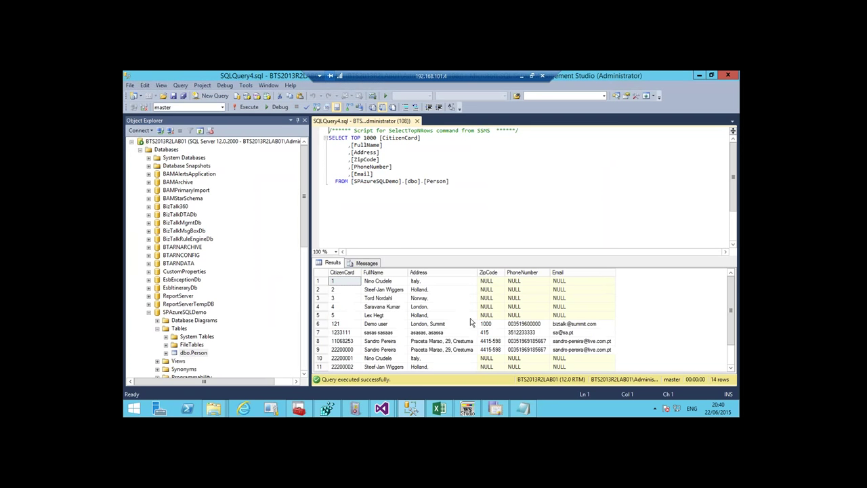
{"action": "left_click", "coordinate": [323, 331]}
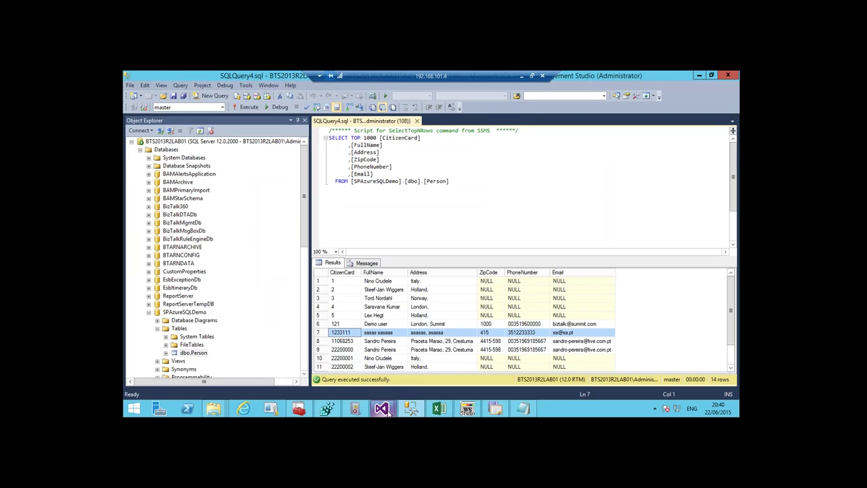
Switch to File Explorer and open the FILE_POSTMAN folder under C:\BizTalkPorts.
{"action": "mouse_move", "coordinate": [387, 412]}
{"action": "left_click", "coordinate": [213, 410]}
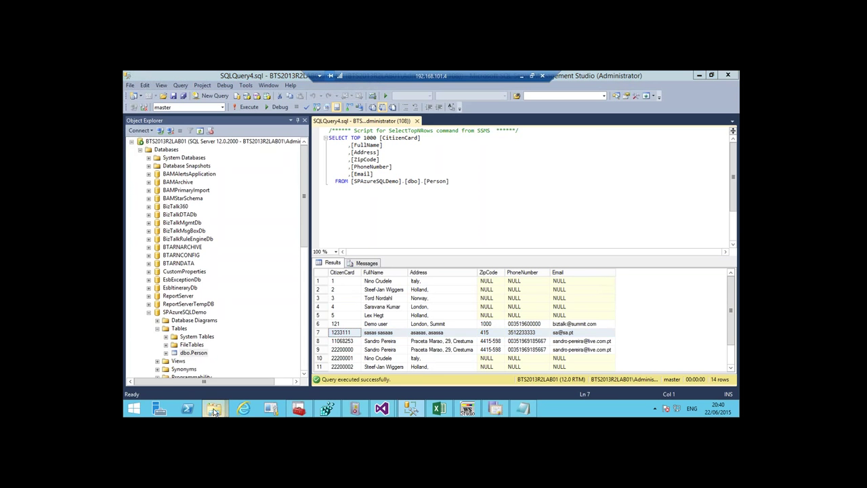
{"action": "left_click", "coordinate": [176, 362]}
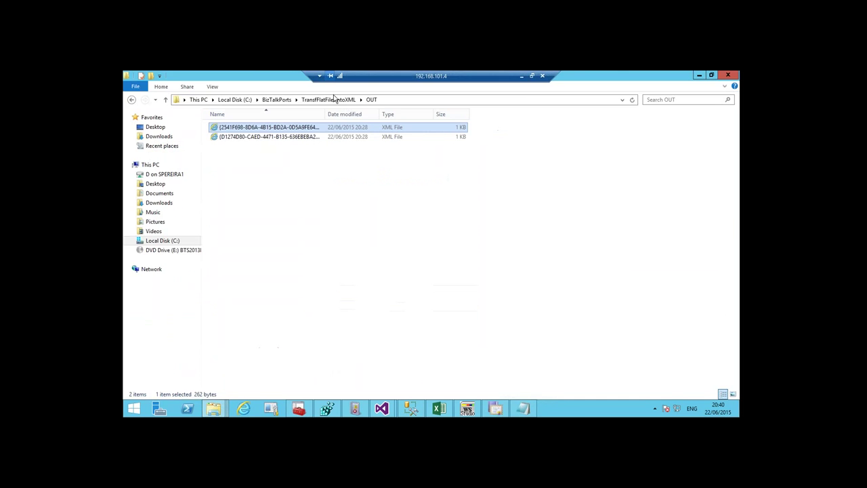
{"action": "left_click", "coordinate": [269, 101]}
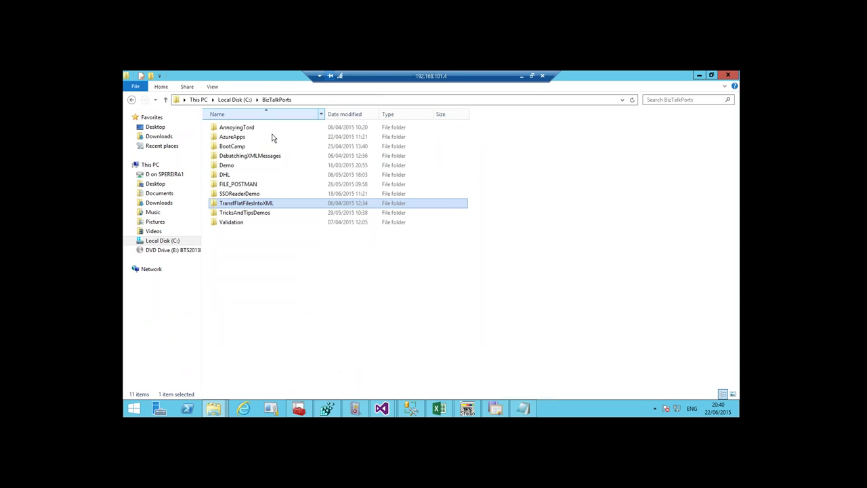
{"action": "left_click", "coordinate": [251, 186]}
{"action": "double_click", "coordinate": [251, 188]}
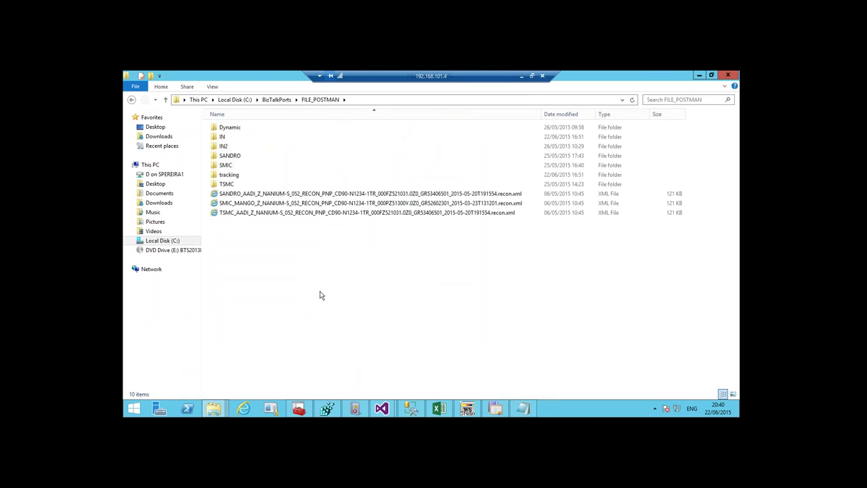
Examine the prefix blocks and the remaining part of the first XML file's name, leaving the name unchanged.
{"action": "left_click", "coordinate": [240, 196]}
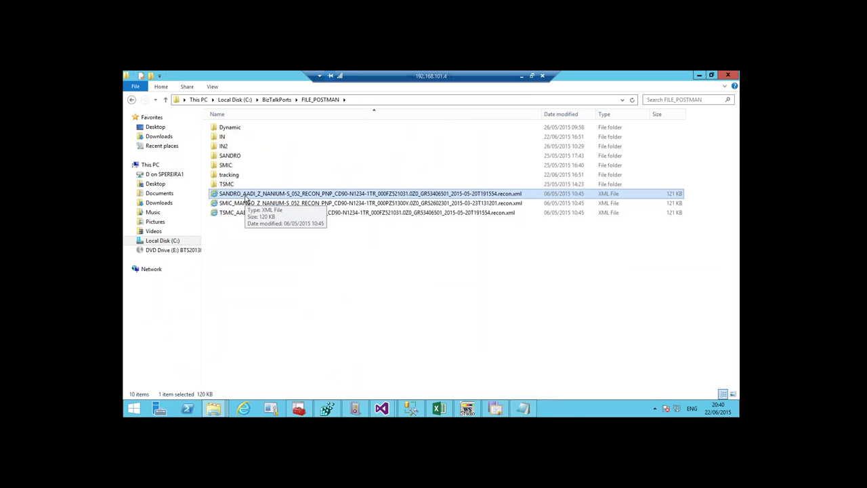
{"action": "left_click", "coordinate": [247, 197]}
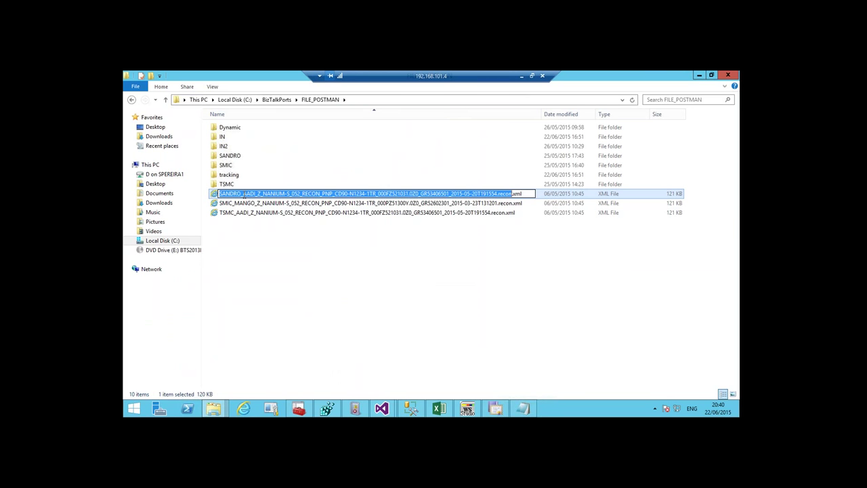
{"action": "left_click_drag", "start_coordinate": [242, 194], "coordinate": [255, 194]}
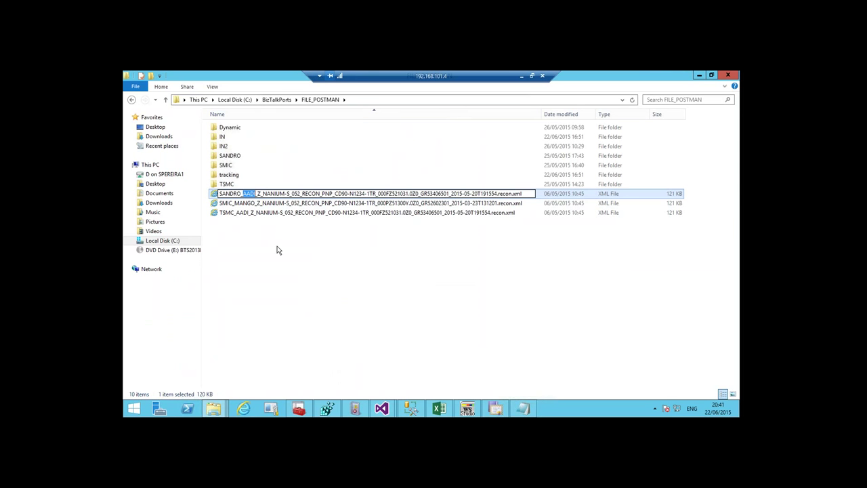
{"action": "left_click", "coordinate": [258, 194]}
{"action": "left_click_drag", "start_coordinate": [258, 194], "coordinate": [512, 194]}
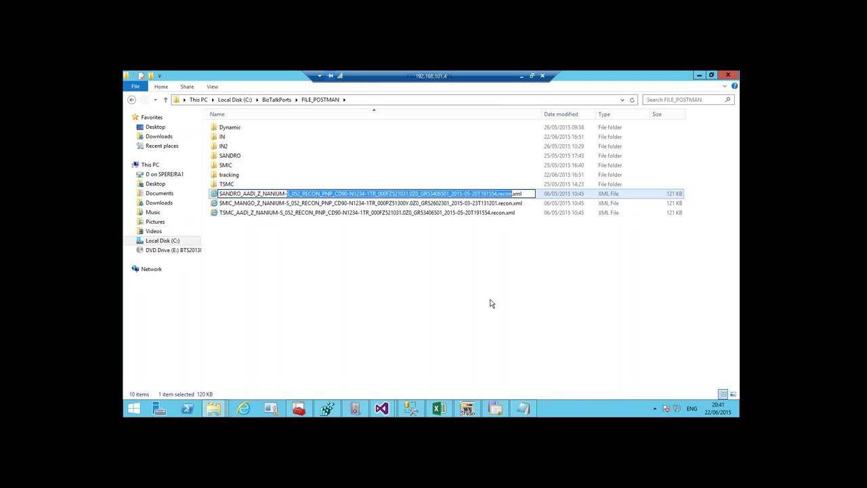
{"action": "left_click", "coordinate": [464, 310]}
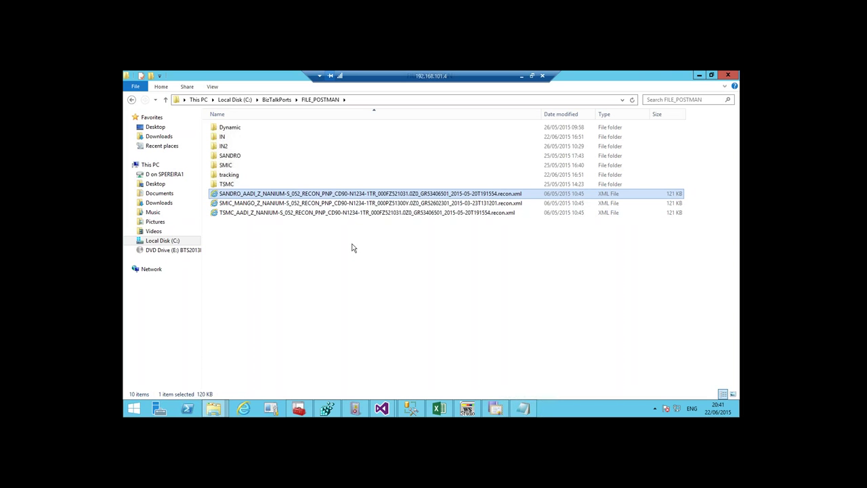
{"action": "left_click", "coordinate": [258, 196]}
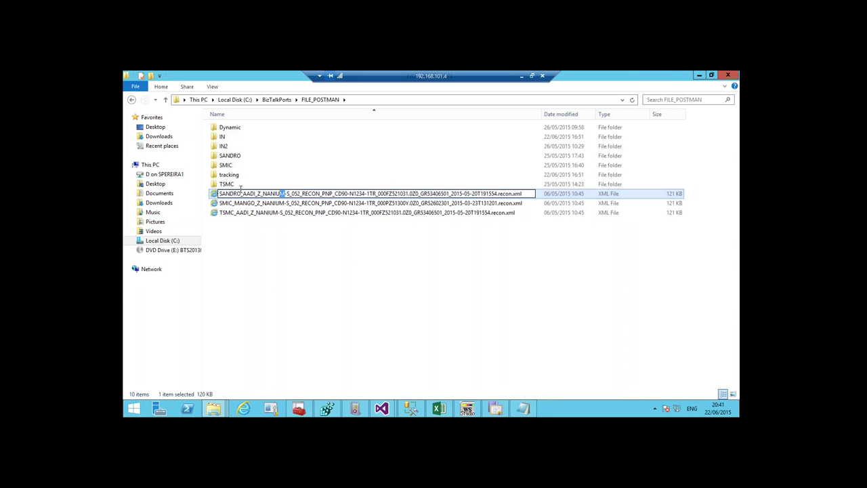
{"action": "left_click_drag", "start_coordinate": [285, 196], "coordinate": [214, 192]}
{"action": "left_click_drag", "start_coordinate": [285, 195], "coordinate": [514, 194]}
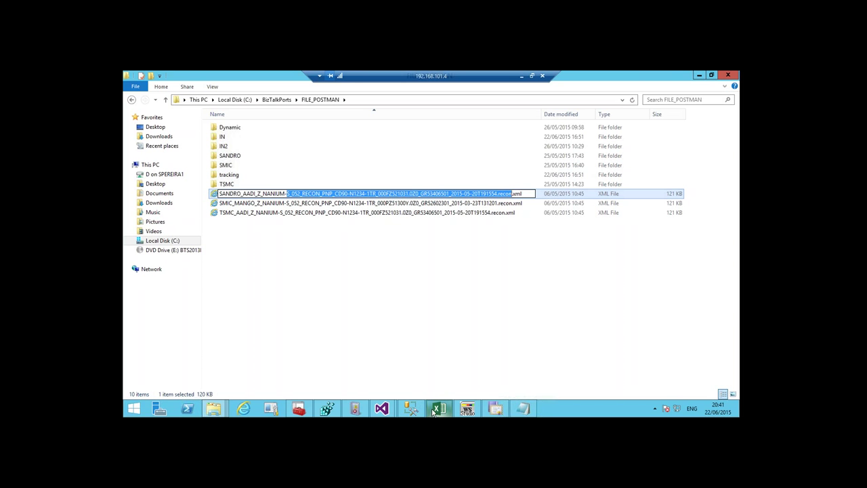
Switch to Registry Editor and inspect the StaticSupport value in the BusinessRules 3.0 key.
{"action": "mouse_move", "coordinate": [381, 408]}
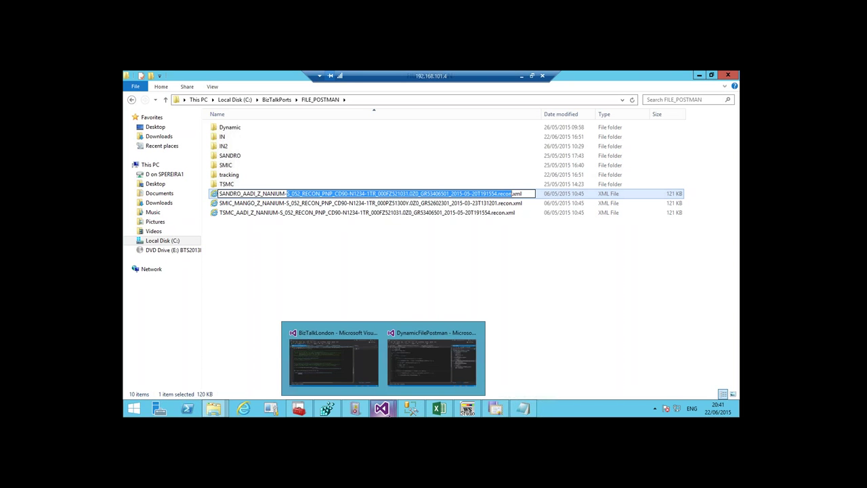
{"action": "left_click", "coordinate": [330, 410]}
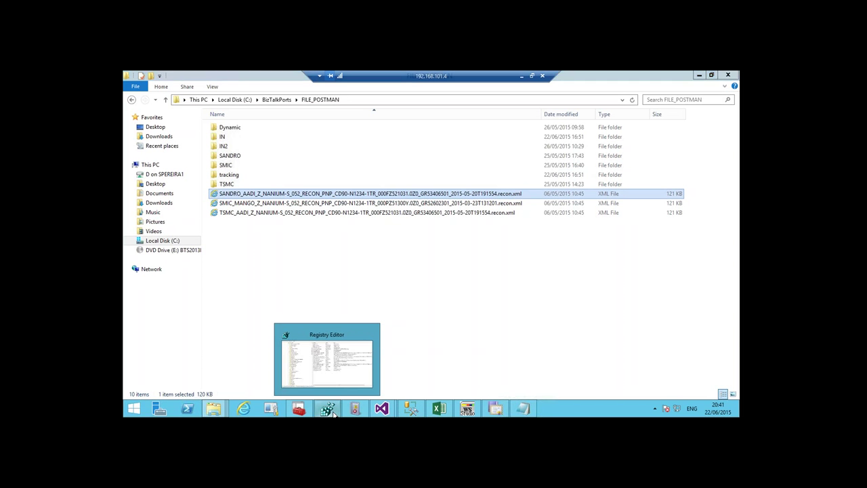
{"action": "left_click", "coordinate": [332, 412]}
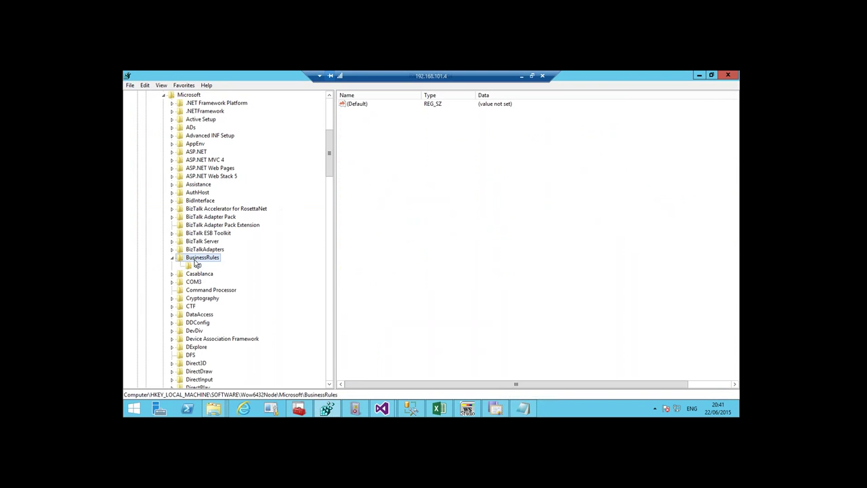
{"action": "left_click", "coordinate": [197, 265]}
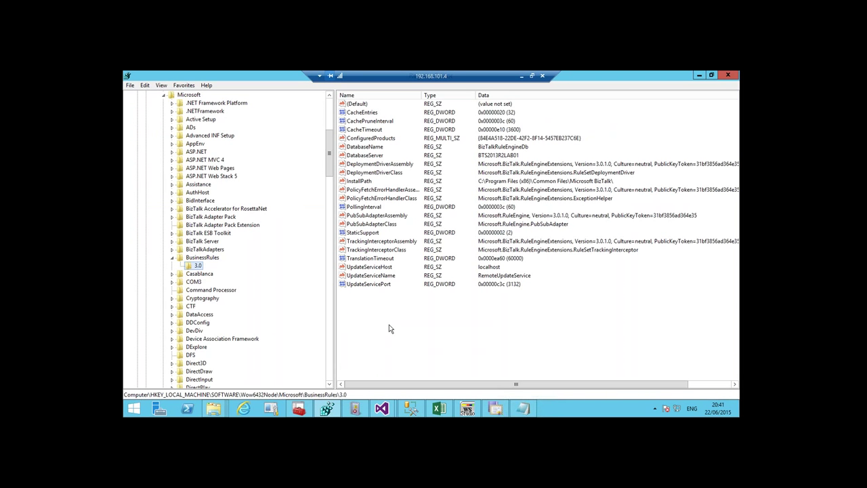
{"action": "left_click", "coordinate": [362, 234]}
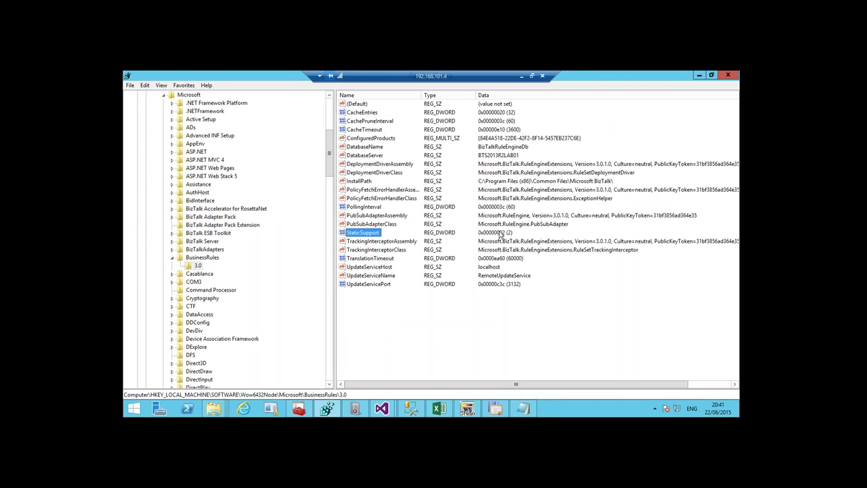
Switch to the DynamicFilePostman solution in Visual Studio and examine the GetFileIdentificator method and its return expression in Support.cs.
{"action": "left_click", "coordinate": [382, 408]}
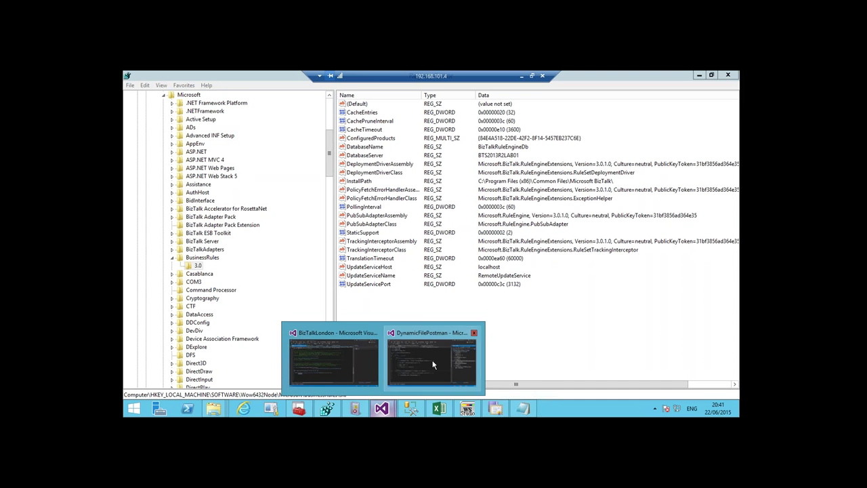
{"action": "left_click", "coordinate": [434, 365]}
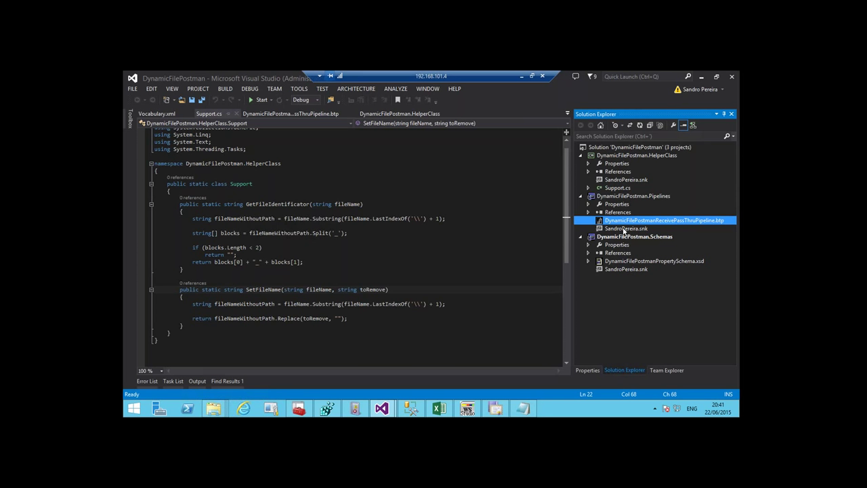
{"action": "double_click", "coordinate": [618, 187]}
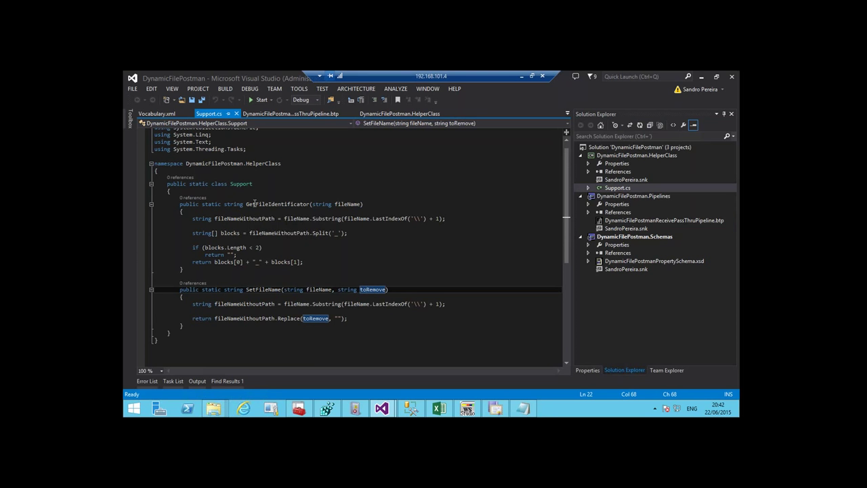
{"action": "left_click_drag", "start_coordinate": [246, 203], "coordinate": [305, 205]}
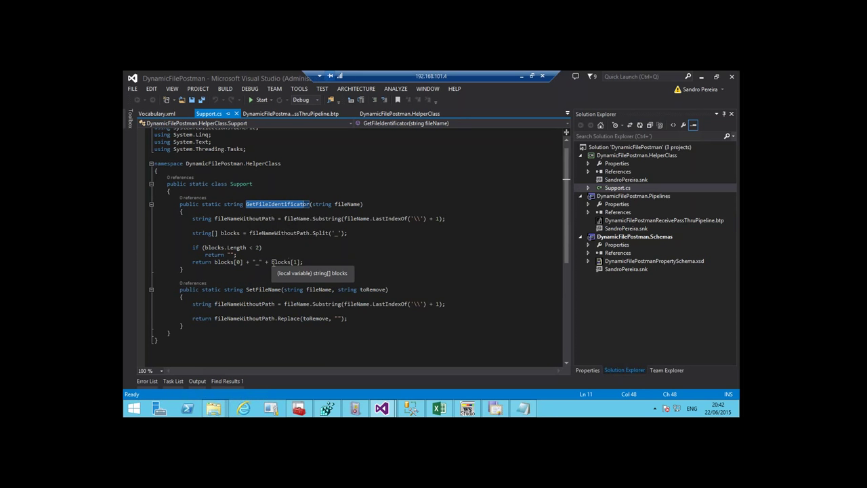
{"action": "left_click", "coordinate": [259, 262]}
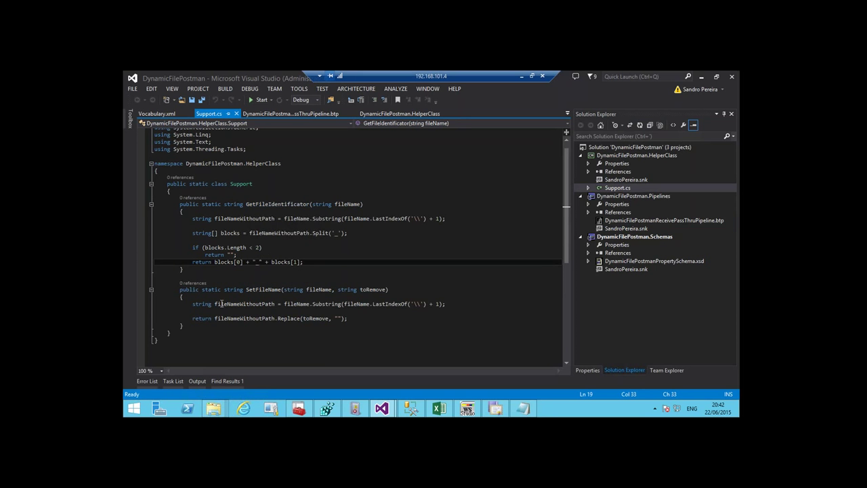
Inspect the SetFileName method, switch to the Business Rule Composer and examine the first rule's condition and actions in DynamicFilePostman version 1.11.
{"action": "left_click_drag", "start_coordinate": [246, 289], "coordinate": [281, 290]}
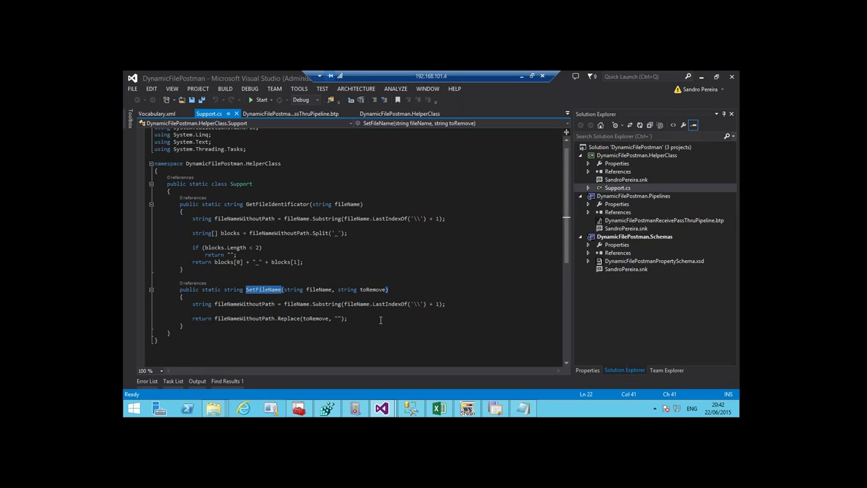
{"action": "left_click", "coordinate": [501, 411]}
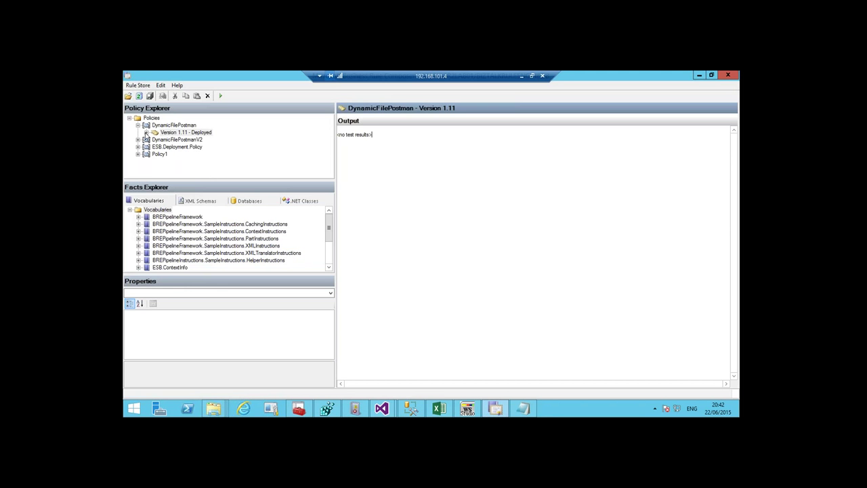
{"action": "left_click", "coordinate": [146, 132]}
{"action": "left_click", "coordinate": [183, 139]}
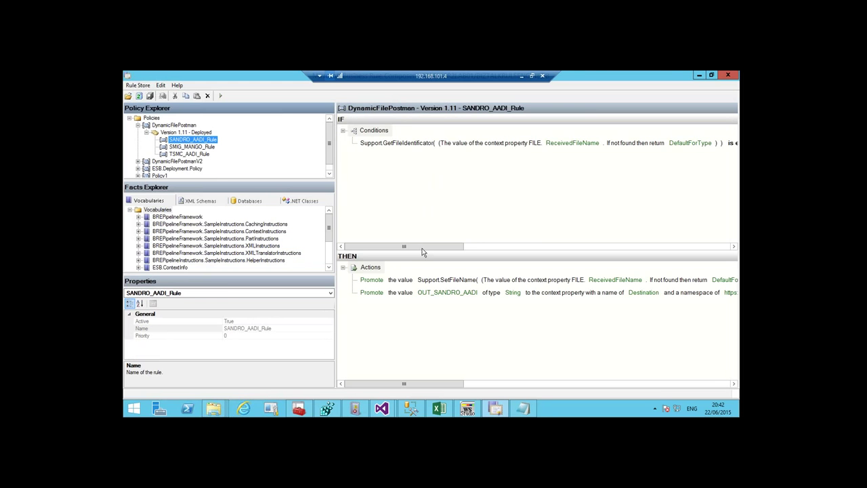
{"action": "left_click_drag", "start_coordinate": [420, 246], "coordinate": [360, 155]}
{"action": "left_click", "coordinate": [387, 148]}
{"action": "left_click_drag", "start_coordinate": [454, 247], "coordinate": [492, 246]}
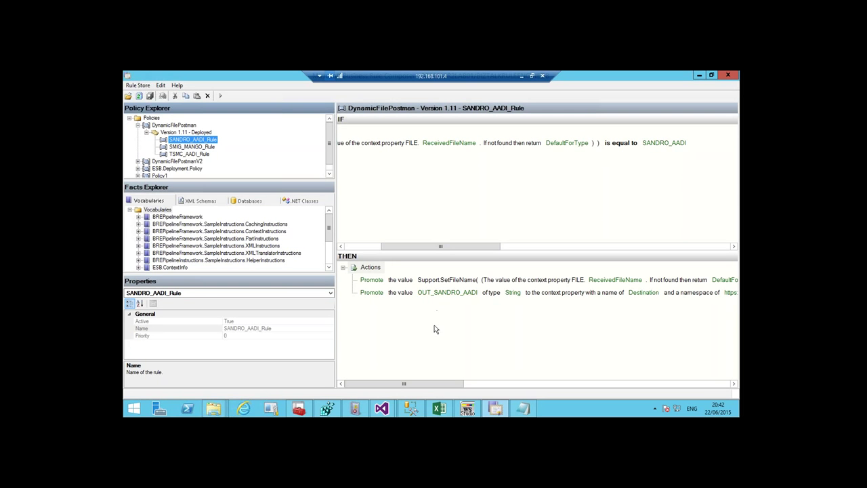
{"action": "left_click", "coordinate": [423, 284]}
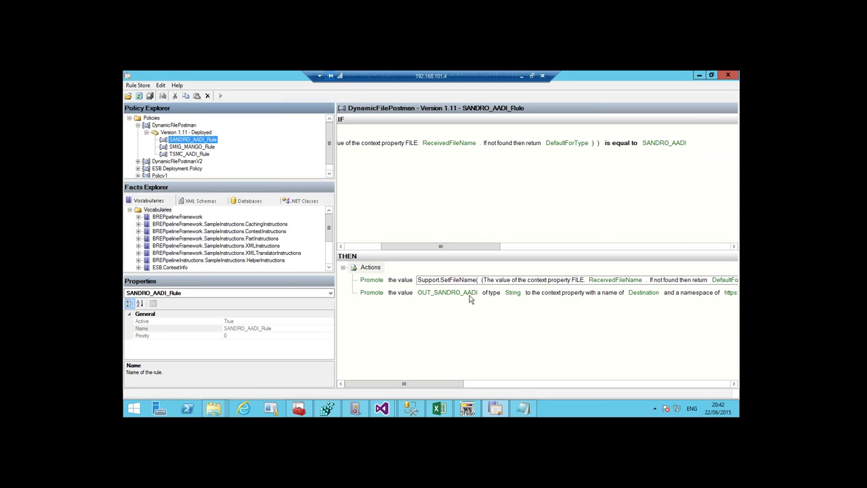
{"action": "left_click_drag", "start_coordinate": [461, 383], "coordinate": [540, 384]}
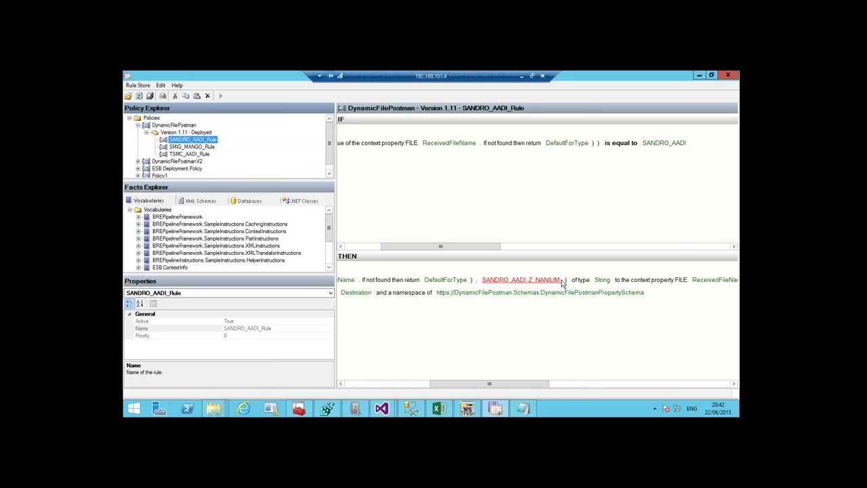
Examine the condition and actions of SMIG_MANGO_Rule and TSMC_AADI_Rule in the DynamicFilePostman policy.
{"action": "left_click", "coordinate": [198, 147]}
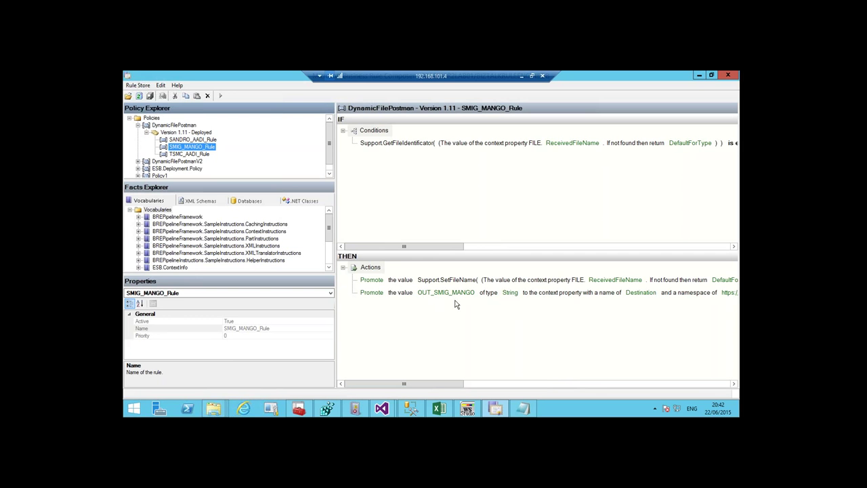
{"action": "left_click_drag", "start_coordinate": [440, 245], "coordinate": [492, 245]}
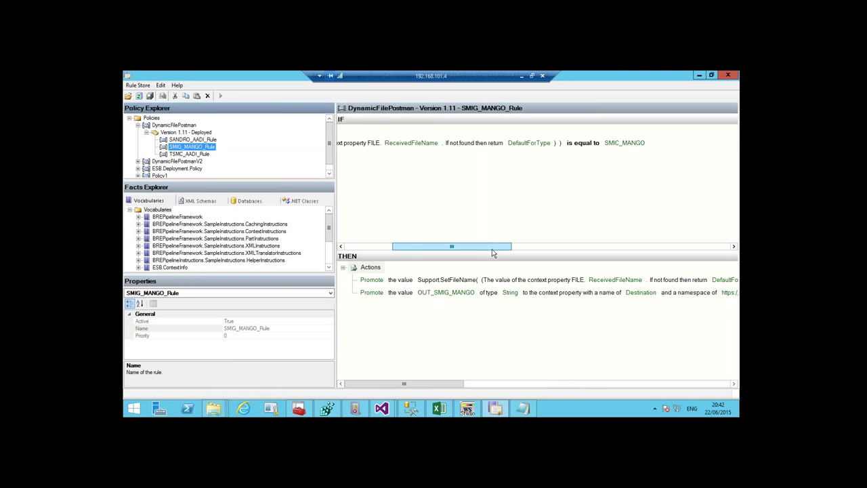
{"action": "left_click", "coordinate": [178, 153]}
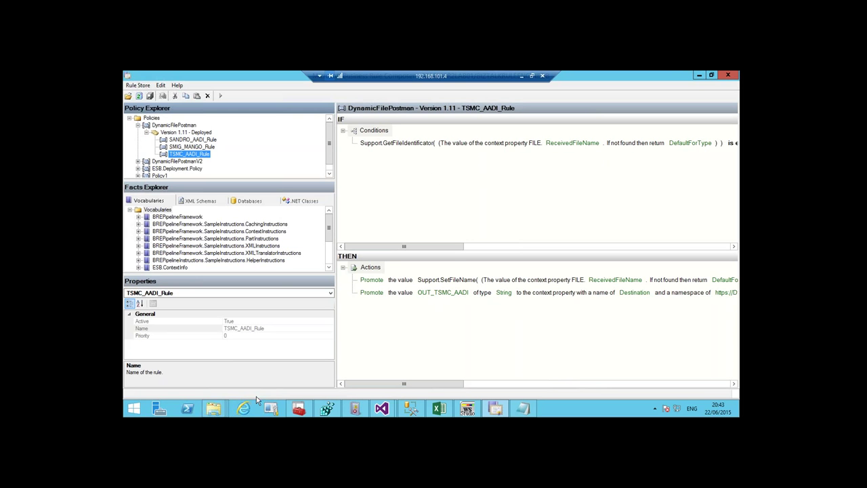
{"action": "left_click", "coordinate": [217, 409]}
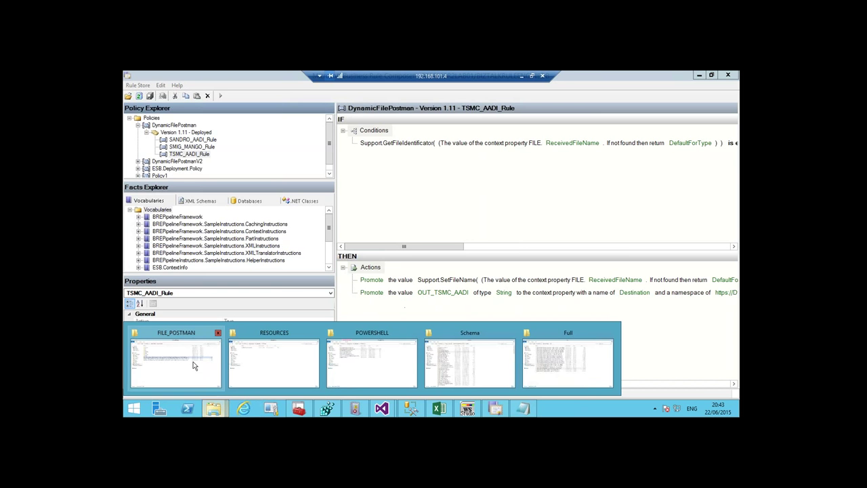
Switch to the BizTalk Administration Console, dismiss the open port properties and list the DynamicFilePostman application's send ports with full names.
{"action": "left_click", "coordinate": [298, 409]}
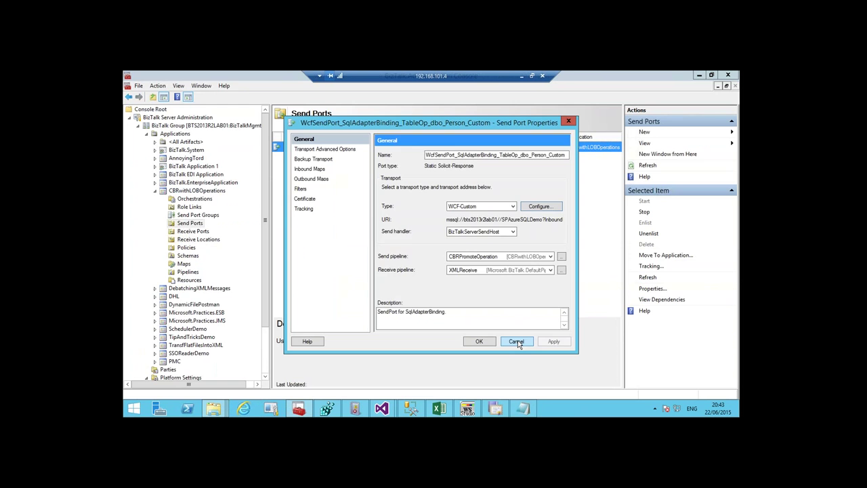
{"action": "left_click", "coordinate": [514, 341]}
{"action": "left_click", "coordinate": [155, 191]}
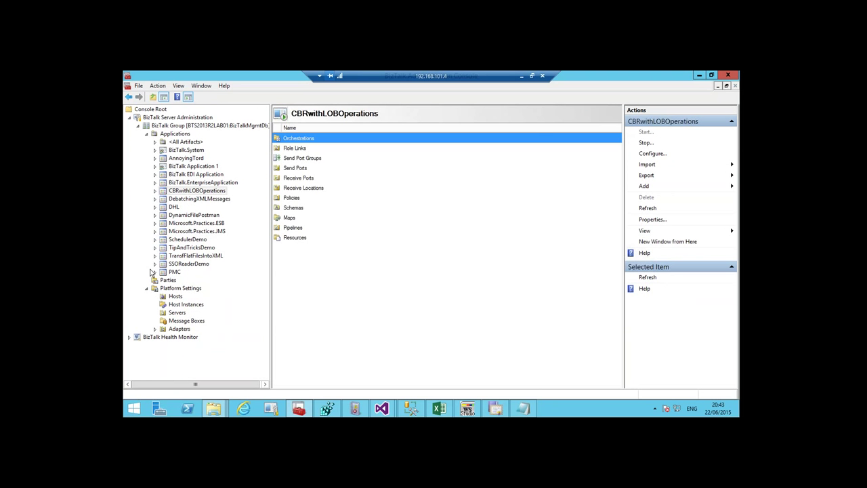
{"action": "left_click", "coordinate": [154, 214]}
{"action": "left_click", "coordinate": [202, 248]}
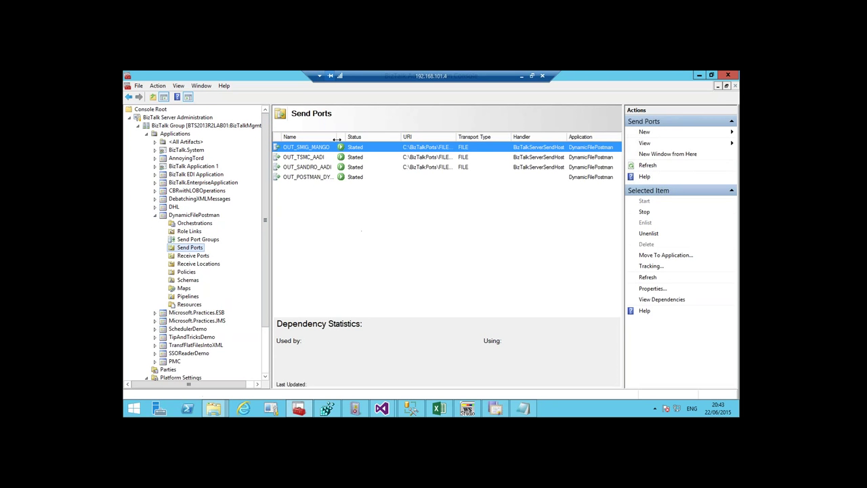
{"action": "double_click", "coordinate": [336, 138]}
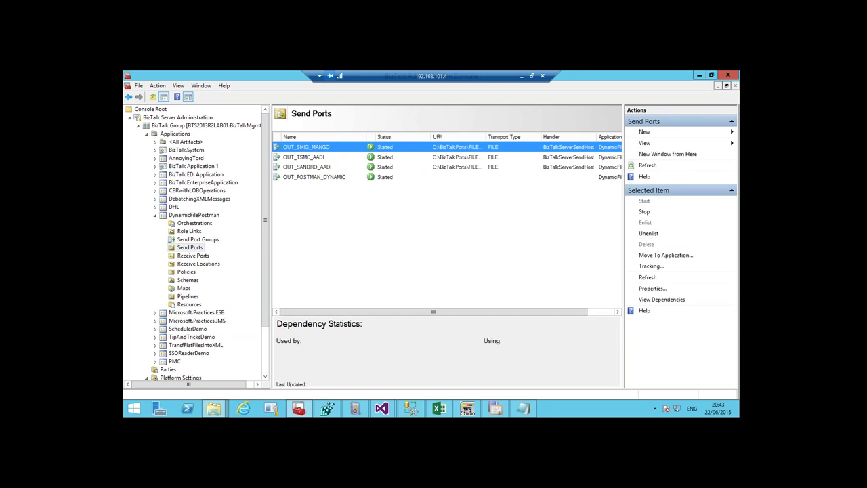
Inspect the filter expression of the OUT_SMIG_MANGO send port and close its properties without changes.
{"action": "double_click", "coordinate": [306, 147]}
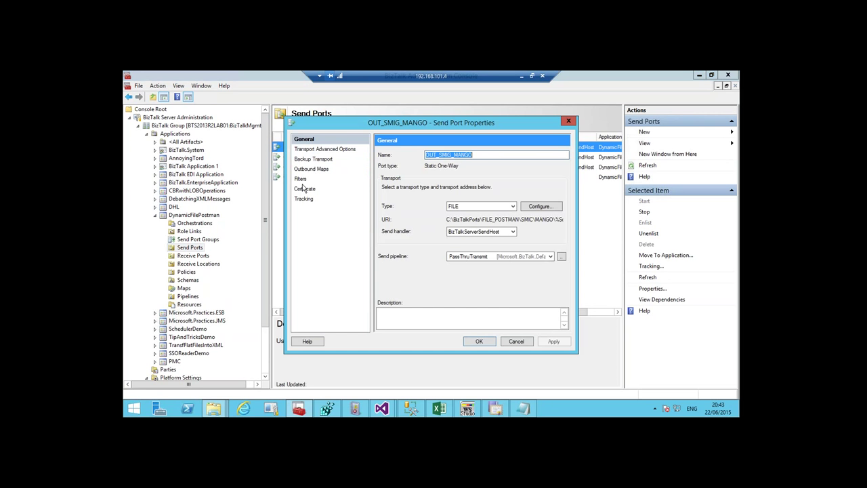
{"action": "left_click", "coordinate": [302, 179]}
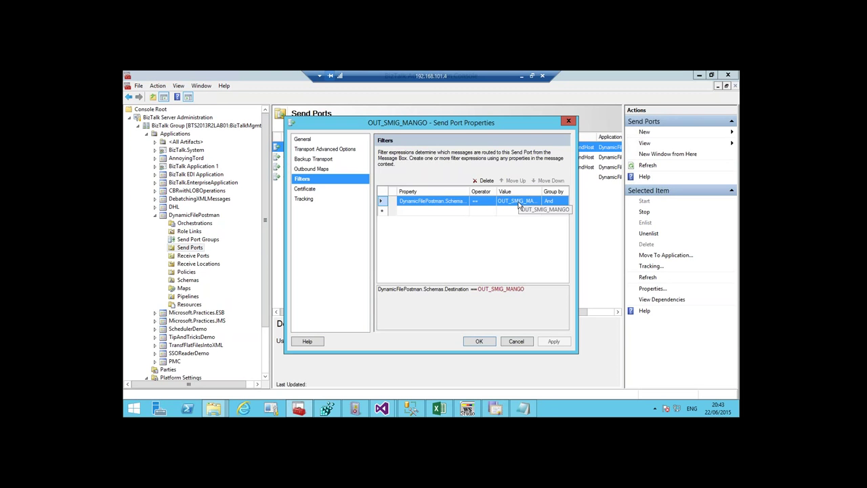
{"action": "left_click", "coordinate": [516, 341]}
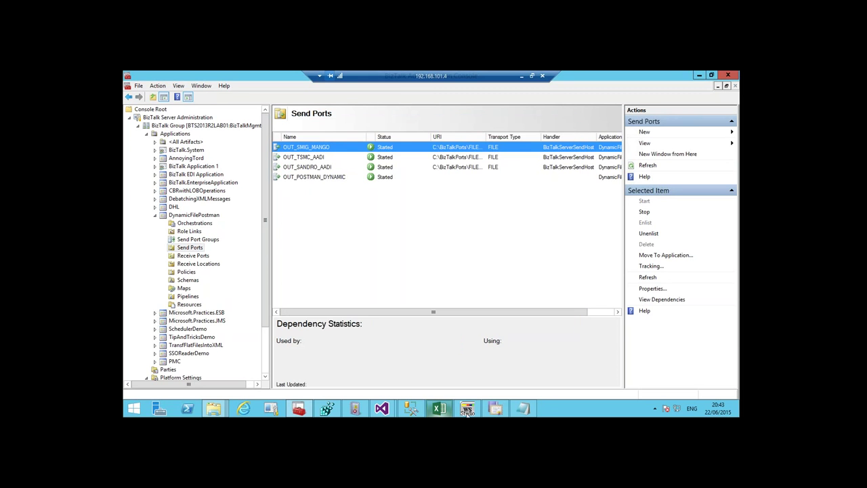
Switch back to the Business Rule Composer and examine the full action expressions of TSMC_AADI_Rule.
{"action": "left_click", "coordinate": [496, 409]}
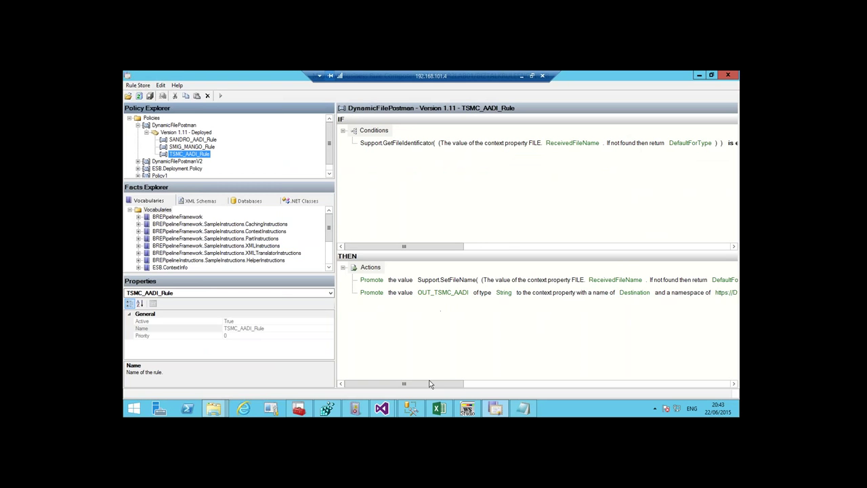
{"action": "left_click_drag", "start_coordinate": [433, 381], "coordinate": [464, 389]}
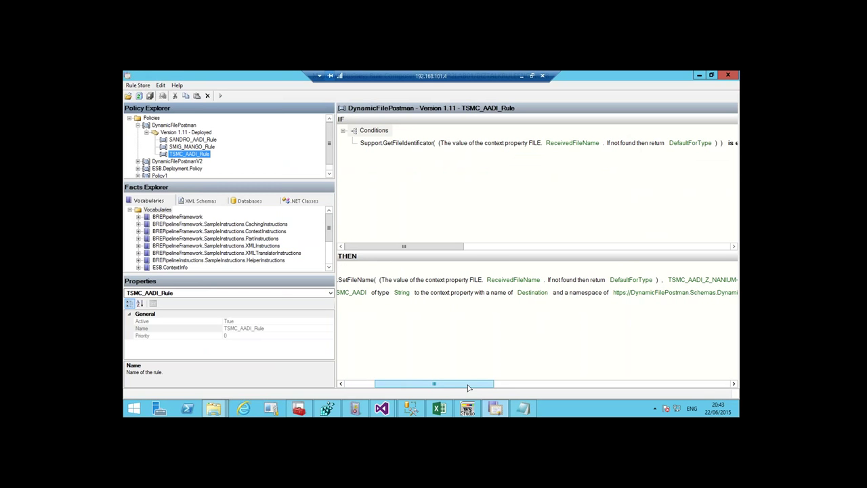
{"action": "left_click_drag", "start_coordinate": [469, 388], "coordinate": [531, 393]}
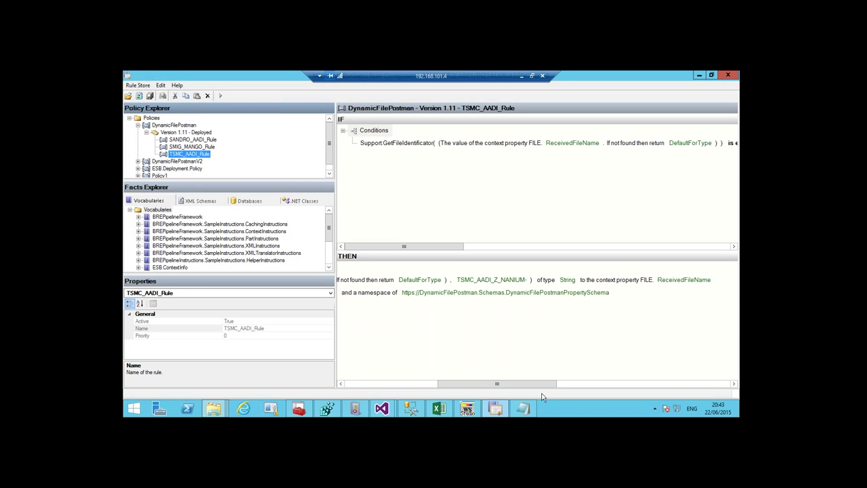
Switch to the FILE_POSTMAN folder in File Explorer and copy its three XML files into the IN subfolder.
{"action": "left_click", "coordinate": [212, 406]}
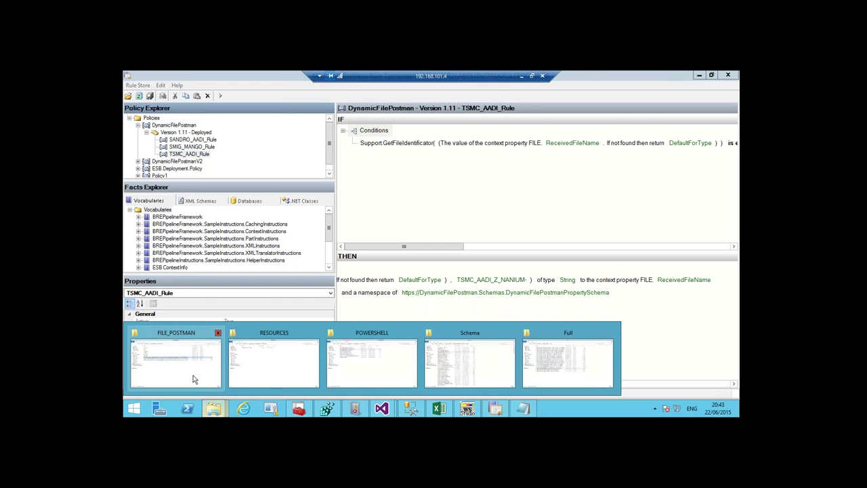
{"action": "left_click", "coordinate": [193, 379]}
{"action": "left_click_drag", "start_coordinate": [403, 278], "coordinate": [304, 199]}
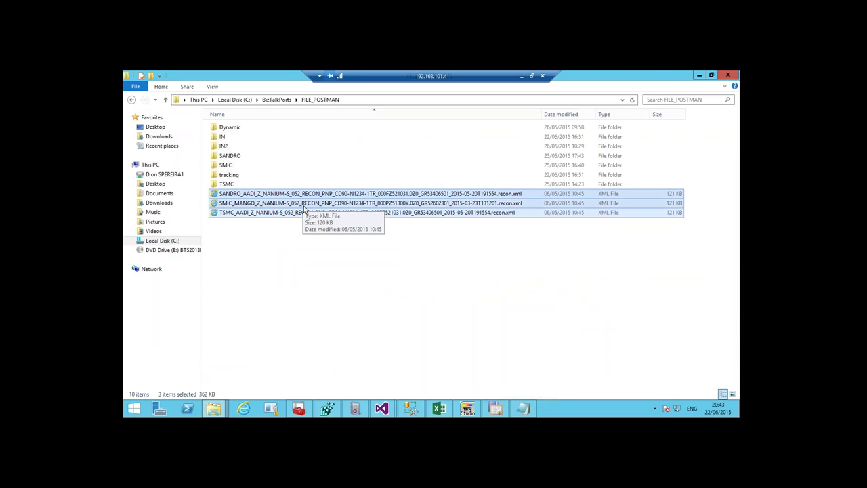
{"action": "double_click", "coordinate": [229, 155]}
{"action": "double_click", "coordinate": [227, 129]}
{"action": "left_click", "coordinate": [320, 99]}
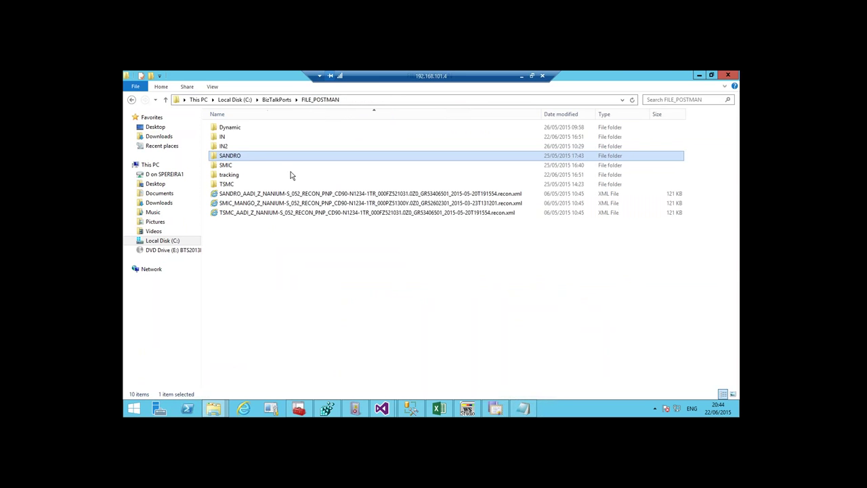
{"action": "double_click", "coordinate": [241, 137]}
{"action": "key", "text": "ctrl+v"}
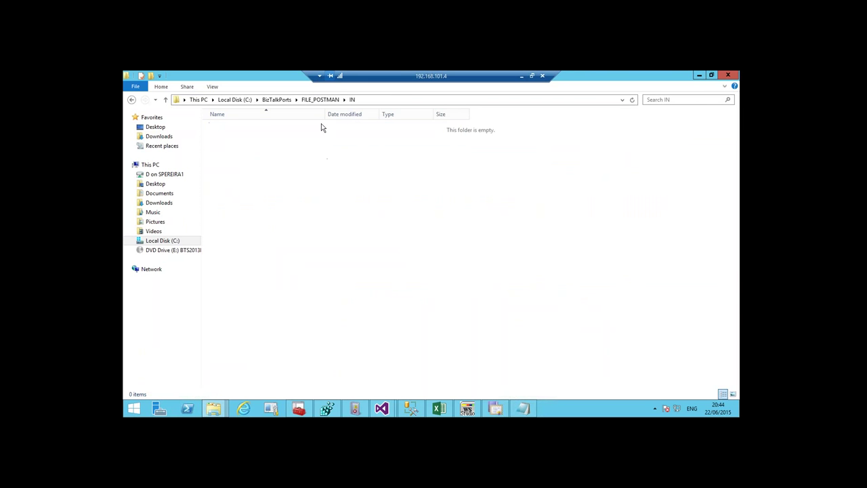
Check the routed file in the first rule's AADI output folder, widening the Name column to show its full name.
{"action": "left_click", "coordinate": [312, 104]}
{"action": "double_click", "coordinate": [249, 157]}
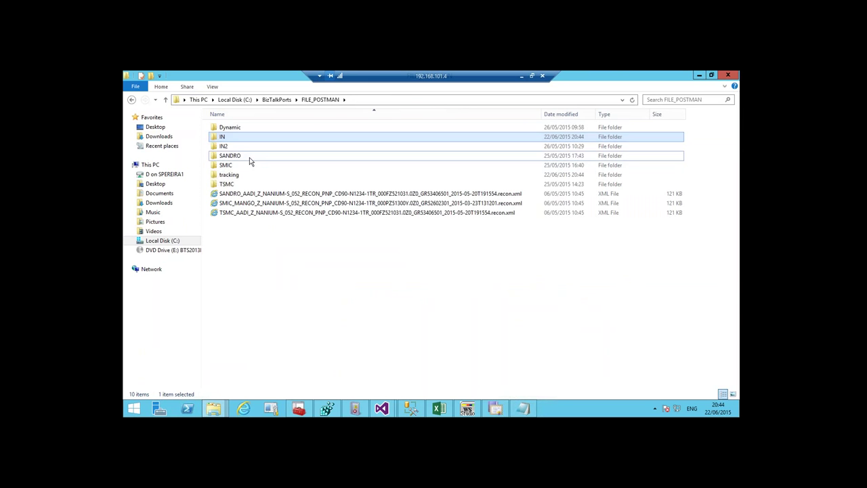
{"action": "double_click", "coordinate": [230, 131]}
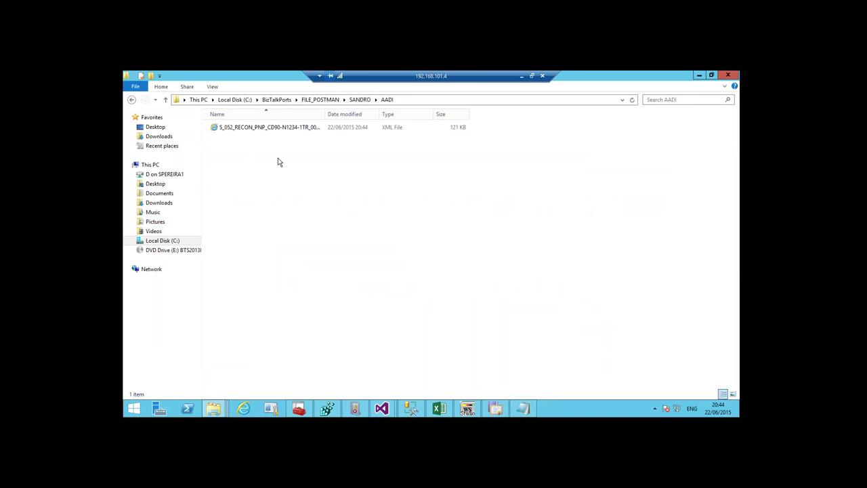
{"action": "double_click", "coordinate": [325, 114]}
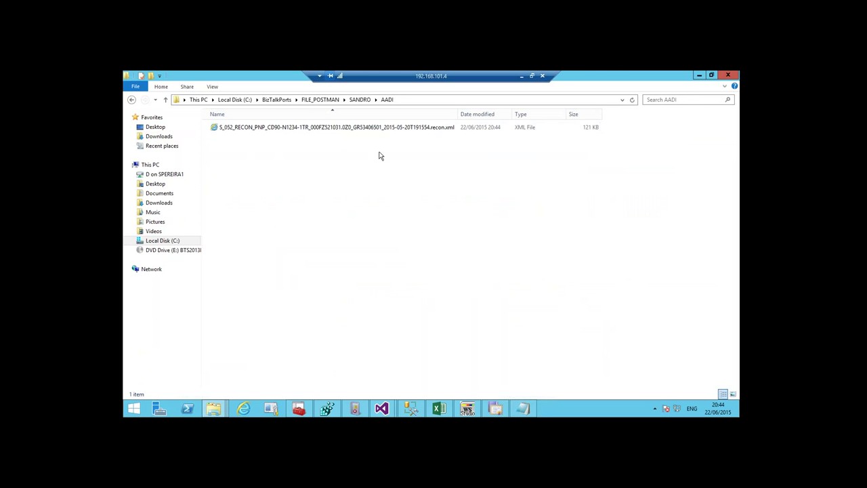
Check the output folders SMIC\MANGO and TSMC\AADI under FILE_POSTMAN for the routed XML files.
{"action": "left_click", "coordinate": [318, 100]}
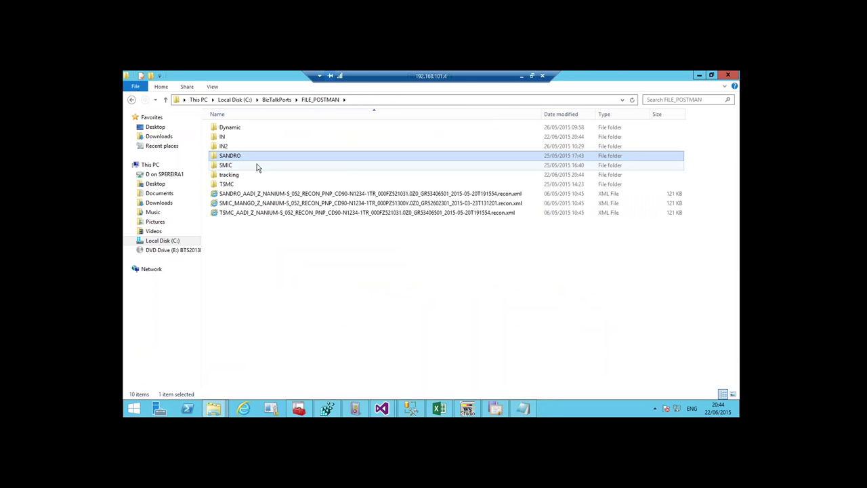
{"action": "double_click", "coordinate": [234, 127]}
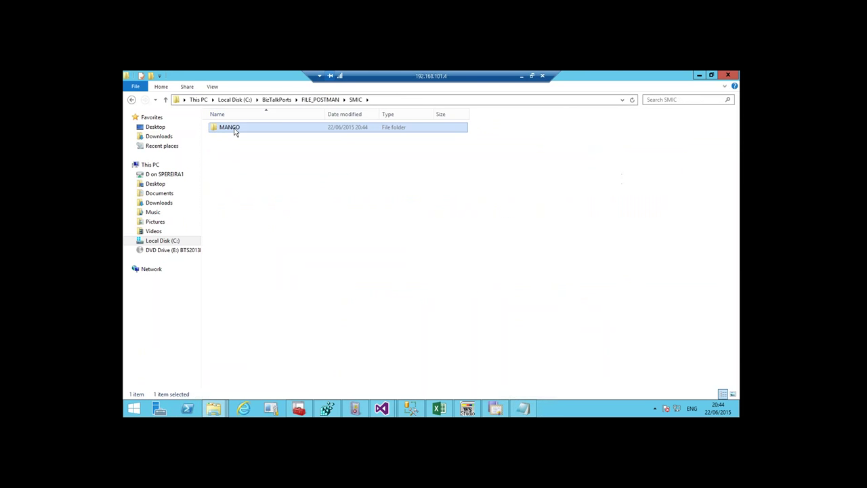
{"action": "double_click", "coordinate": [234, 128]}
{"action": "left_click", "coordinate": [323, 102]}
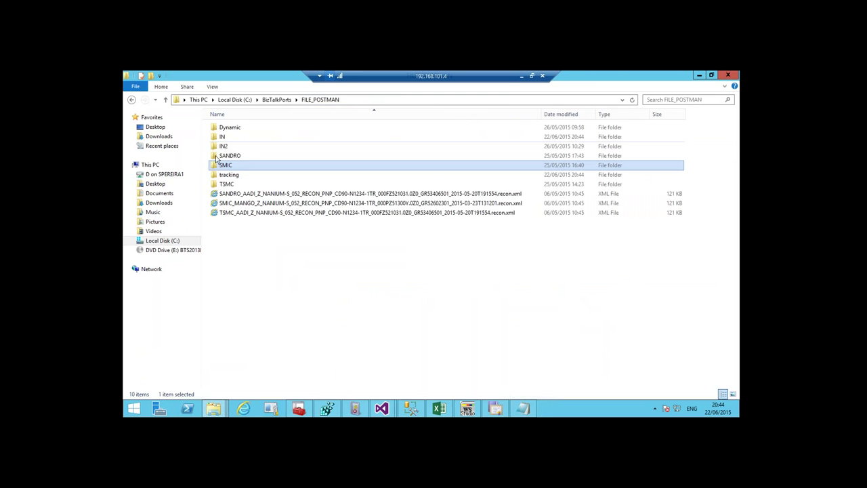
{"action": "double_click", "coordinate": [225, 184]}
{"action": "double_click", "coordinate": [237, 137]}
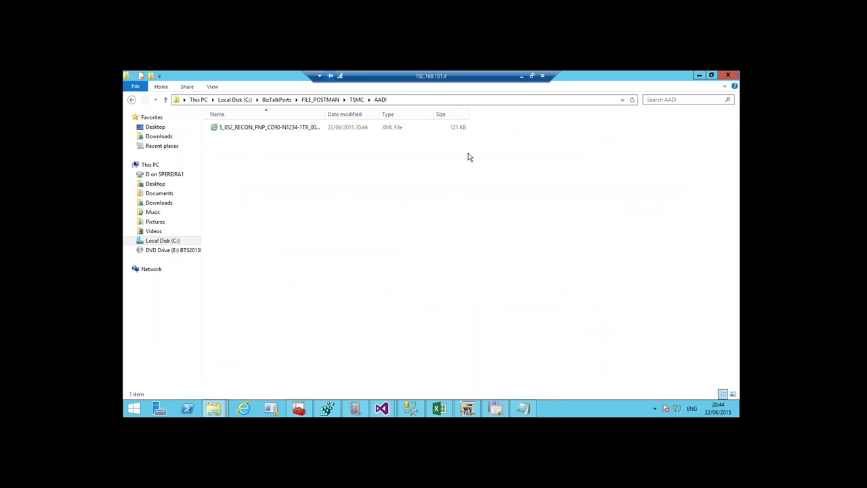
Switch to the DynamicFilePostman solution in Visual Studio to review the helper methods in Support.cs.
{"action": "mouse_move", "coordinate": [380, 410]}
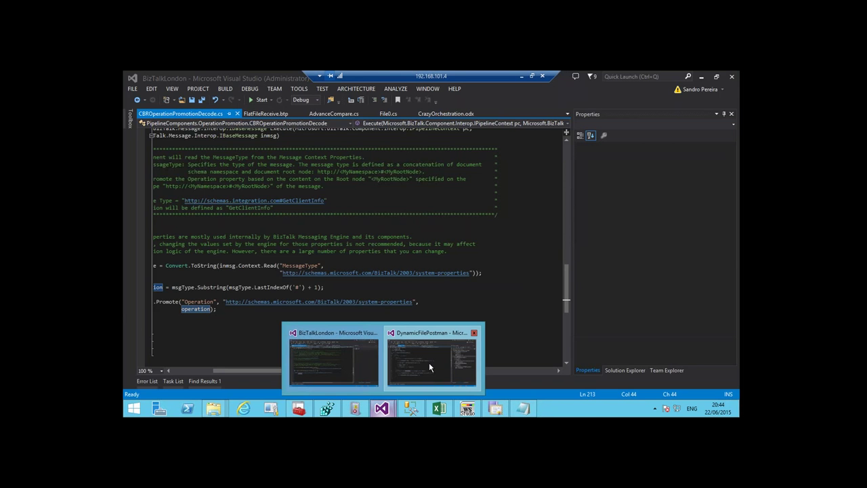
{"action": "left_click", "coordinate": [429, 362]}
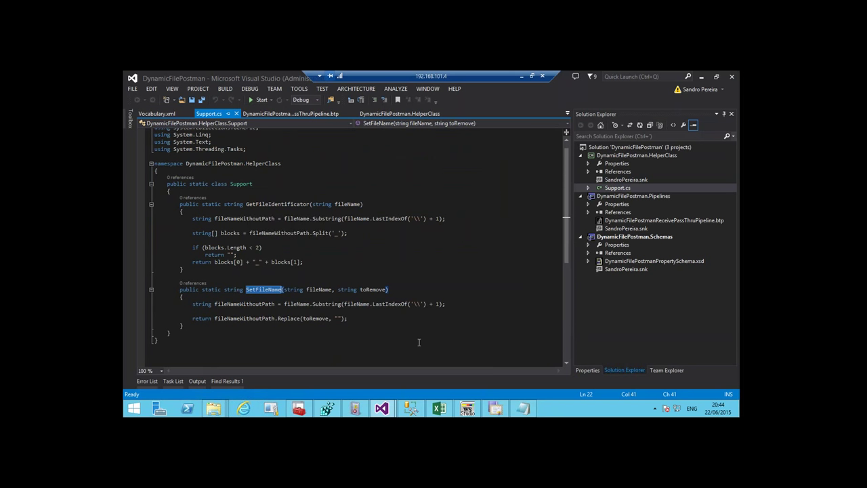
Minimize the remote session, resume the PowerPoint slide show from the current slide and advance to the TIP #12 – Creating Custom Functoids slide.
{"action": "left_click", "coordinate": [522, 76]}
{"action": "key", "text": "shift+F5"}
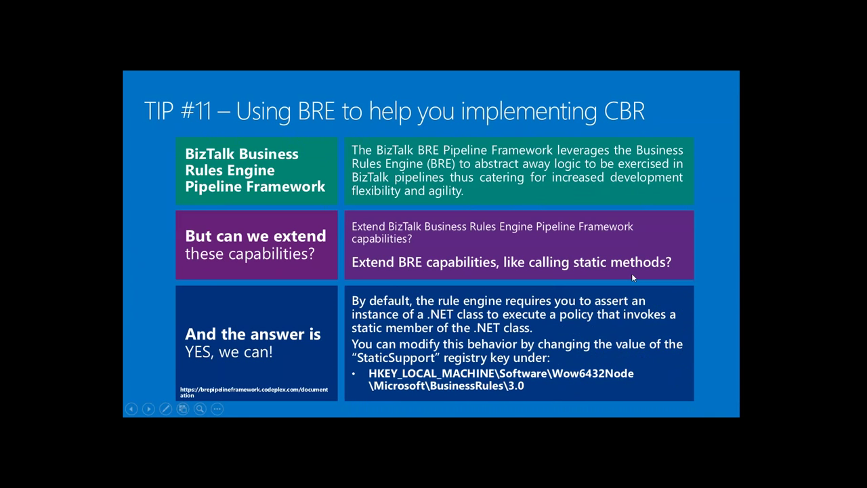
{"action": "key", "text": "Right"}
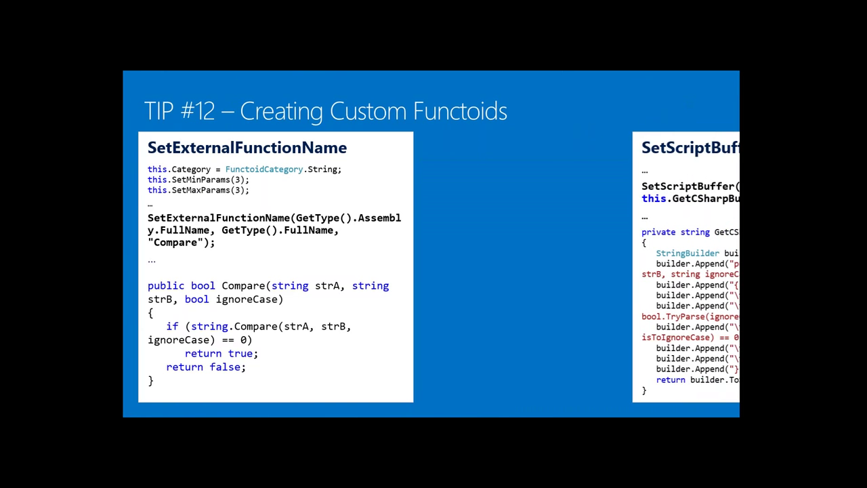